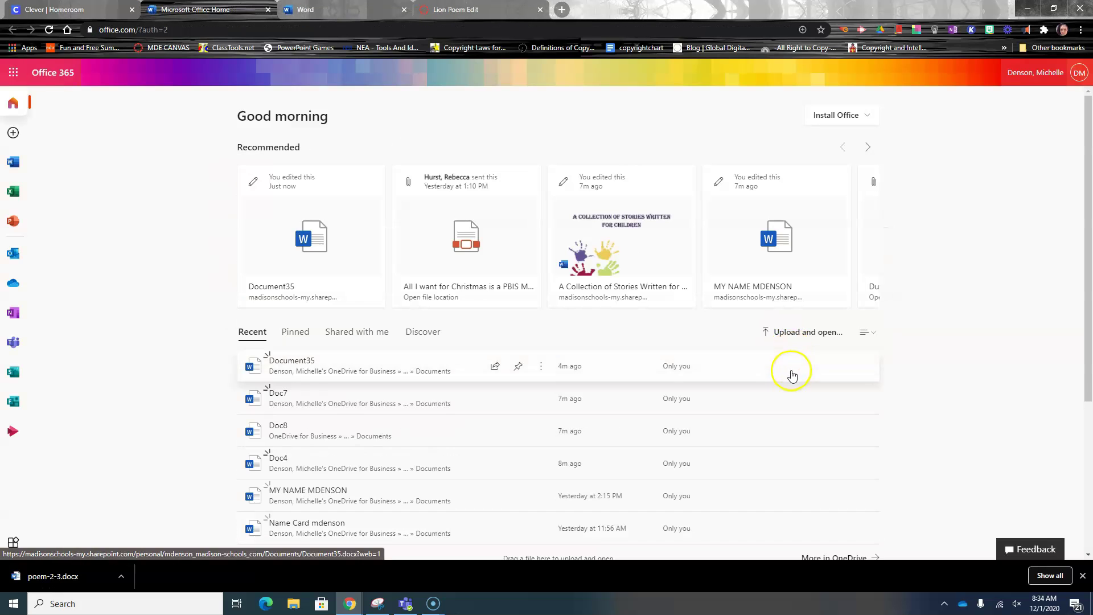
# - Upload poem-2-3 from Downloads and open the LION acrostic poem in Word for the web
pyautogui.click(818, 332)
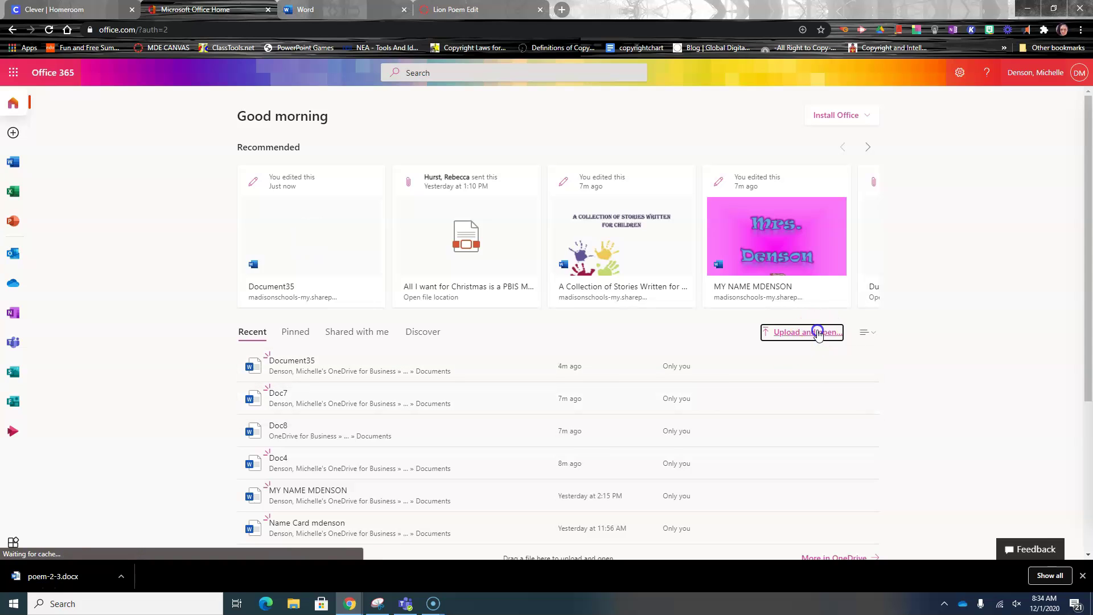
pyautogui.click(198, 99)
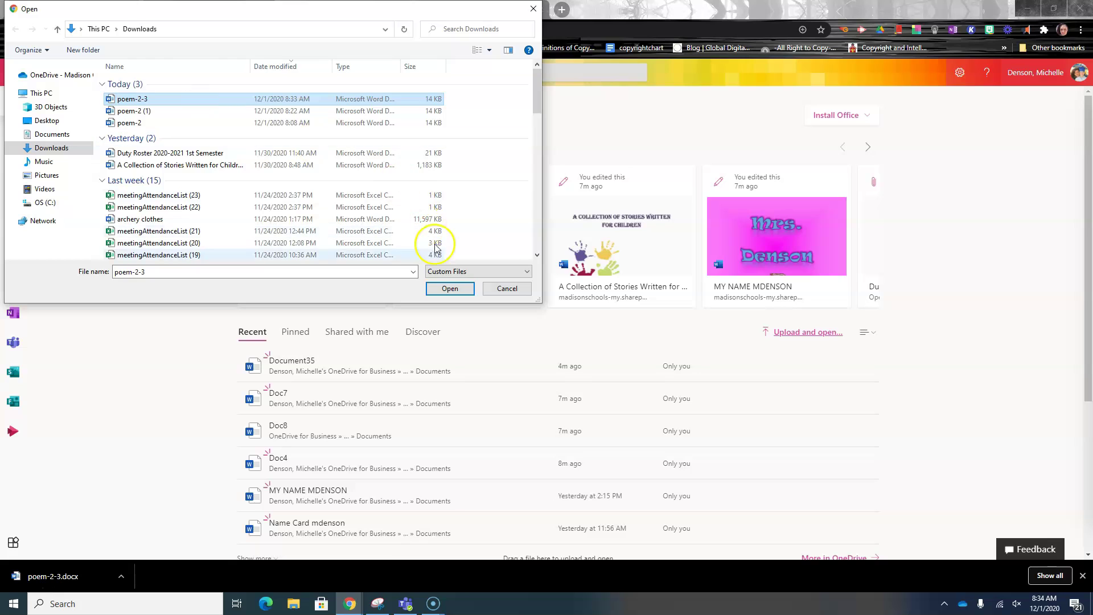
pyautogui.click(449, 289)
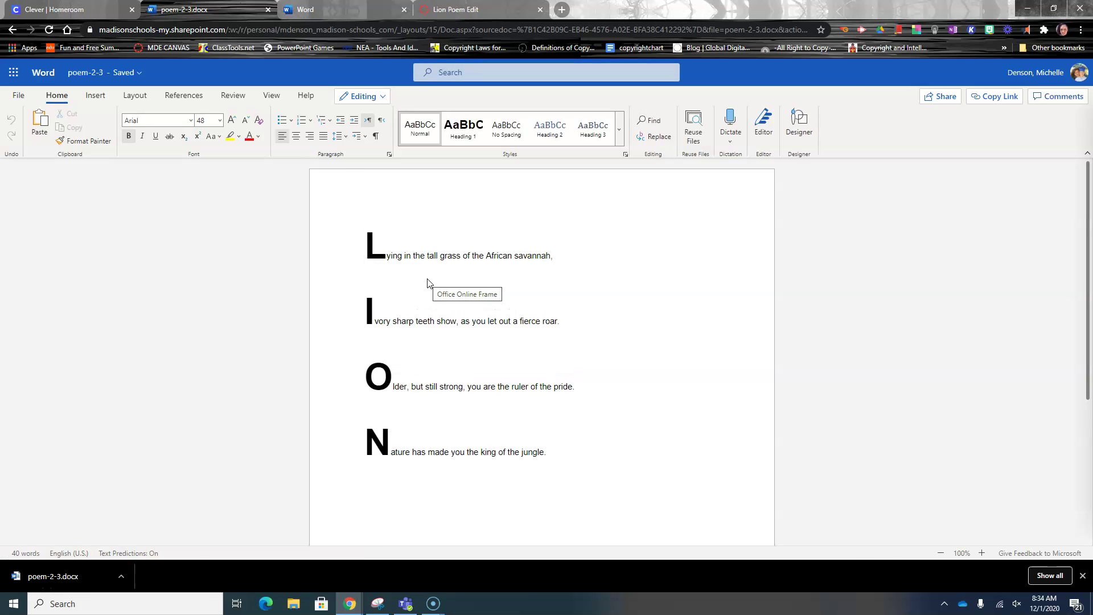
# - Rename the document from poem-2-3 to 'POEM EDITED' followed by the author's name
pyautogui.click(121, 73)
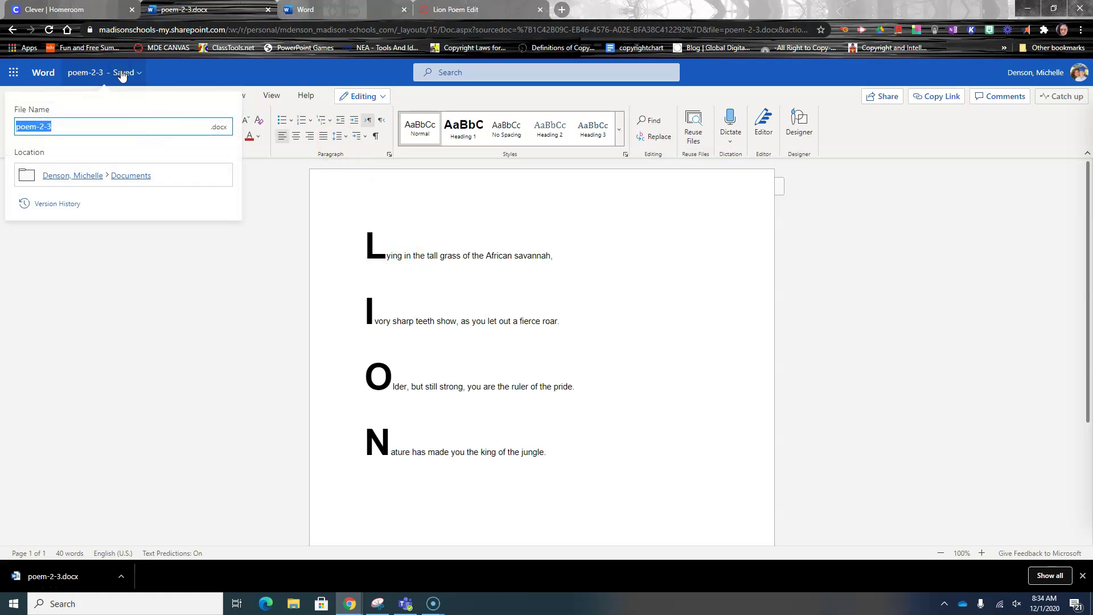
pyautogui.write('POEM EDITED_MDenson')
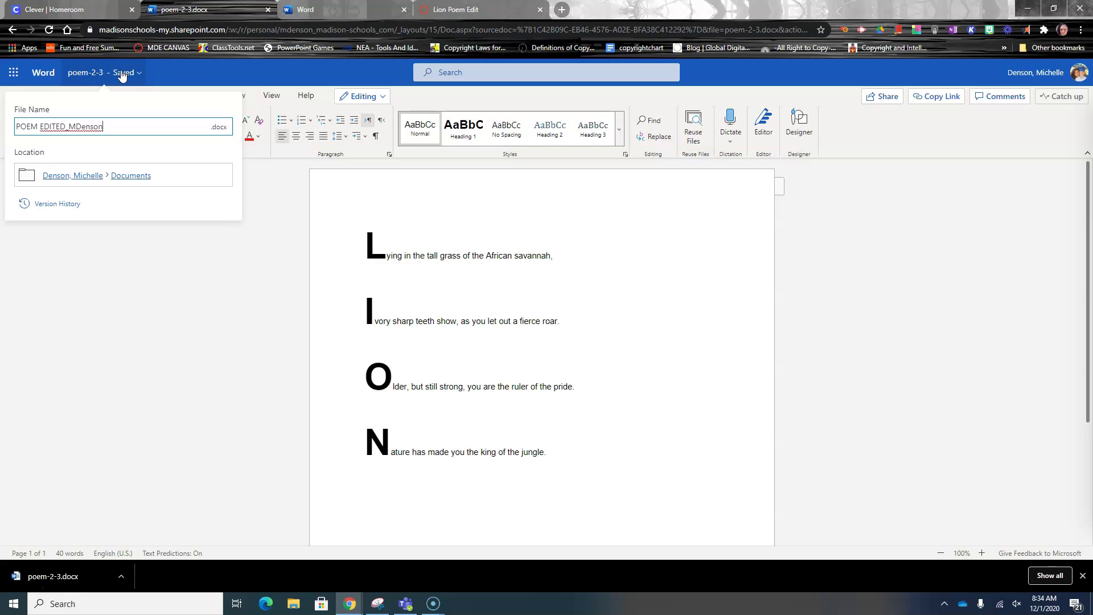
pyautogui.press('Return')
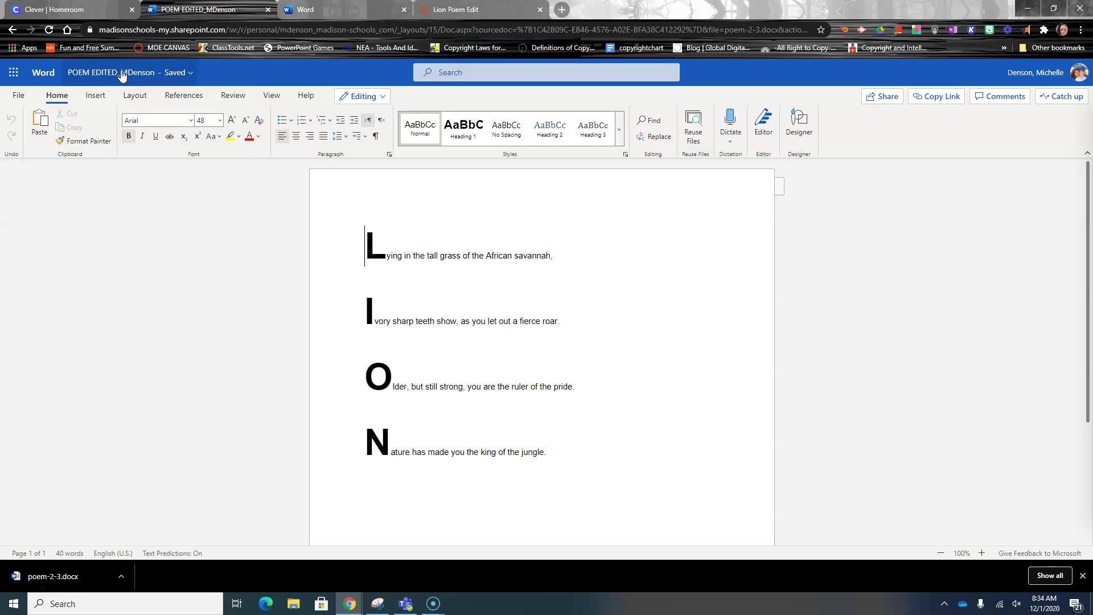
pyautogui.click(134, 73)
# - Set the first line's text after the L to Biome at 18 pt
pyautogui.moveTo(387, 255); pyautogui.dragTo(555, 449)
pyautogui.click(555, 450)
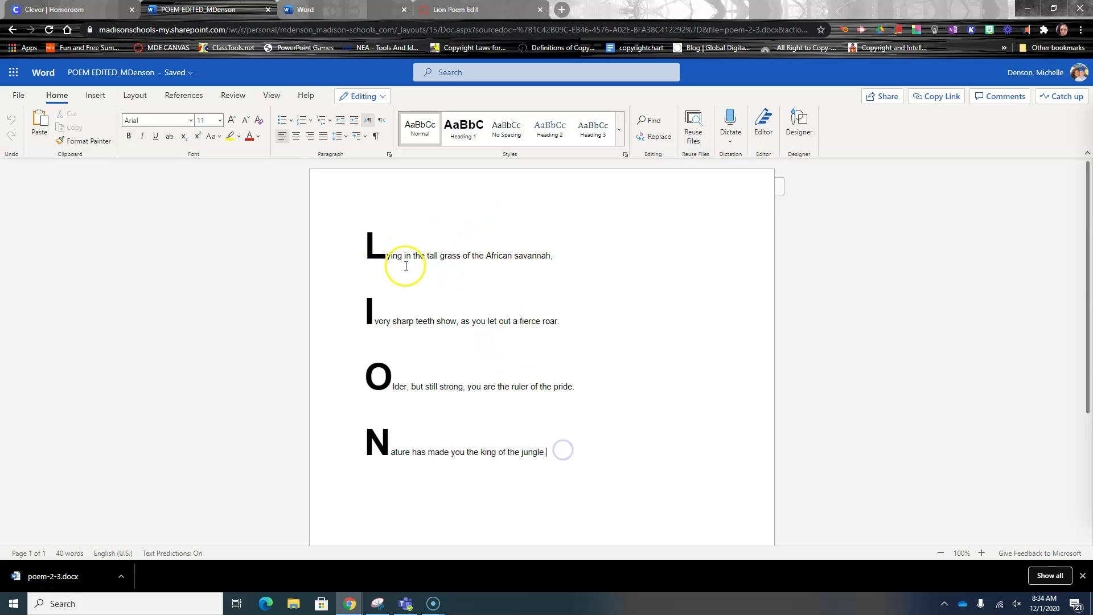
pyautogui.click(388, 255)
pyautogui.click(408, 255)
pyautogui.moveTo(408, 257); pyautogui.dragTo(541, 262)
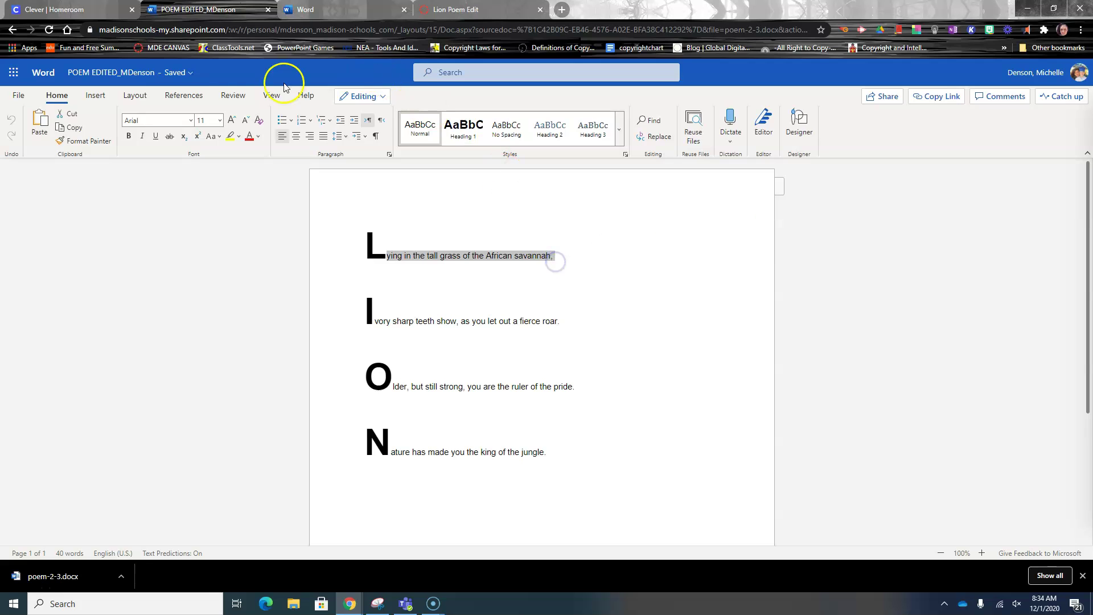
pyautogui.click(193, 120)
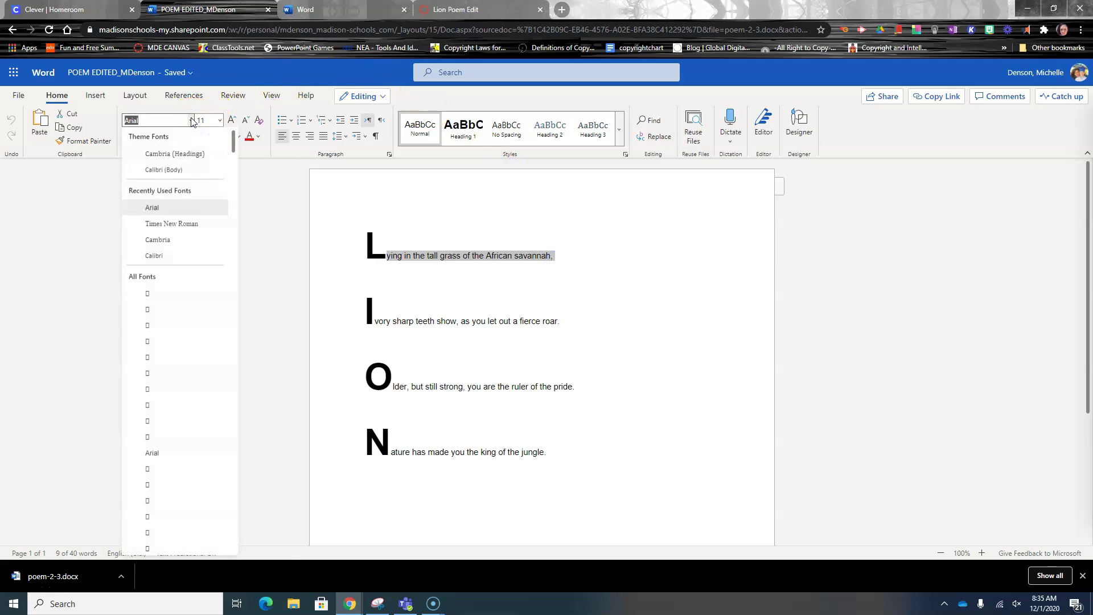
pyautogui.scroll(-2, 205, 416)
pyautogui.scroll(-5, 205, 416)
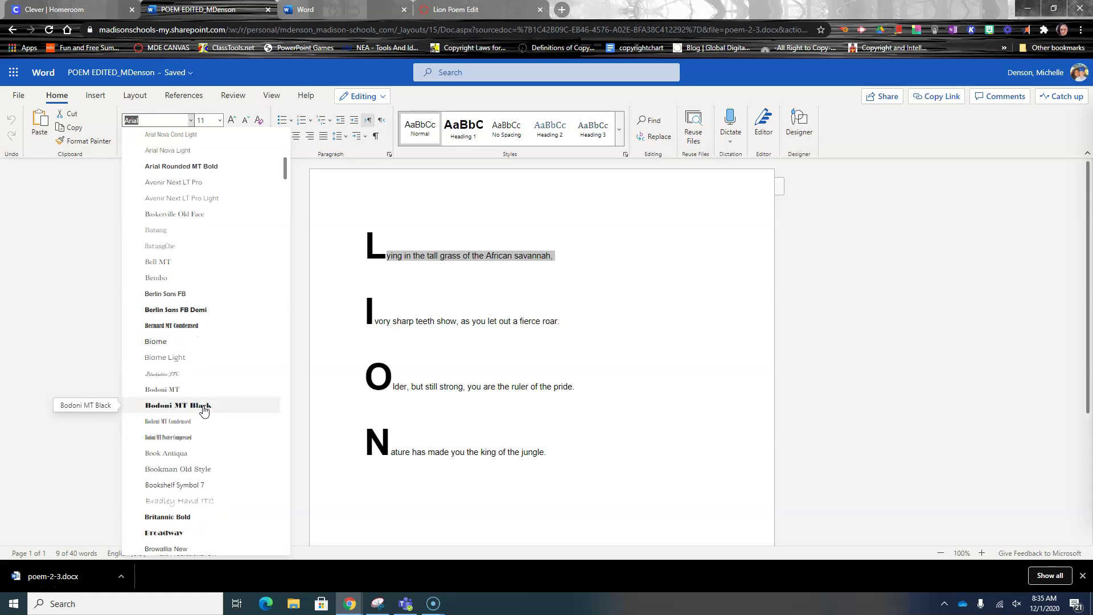
pyautogui.click(213, 342)
pyautogui.click(220, 120)
pyautogui.click(211, 247)
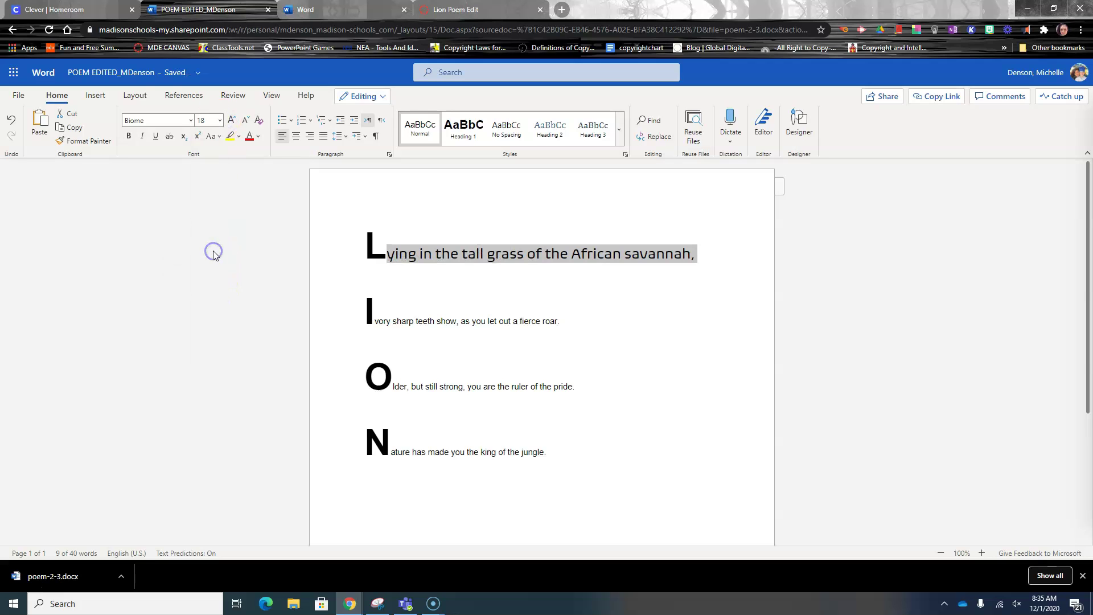
# - Set the second line's text after the I to Biome at 18 pt
pyautogui.moveTo(375, 320); pyautogui.dragTo(561, 315)
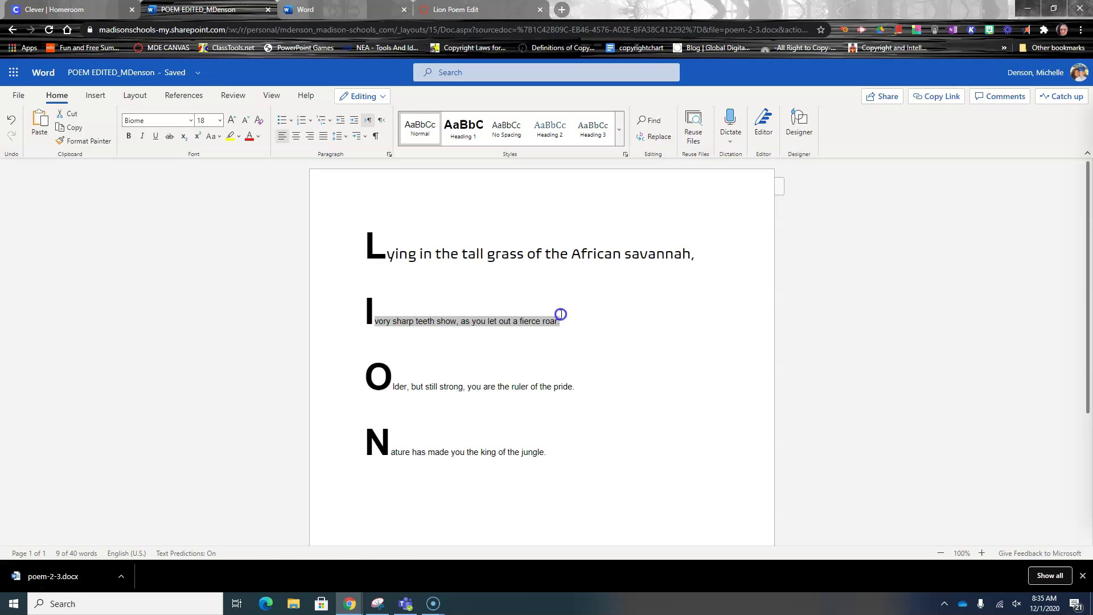
pyautogui.click(190, 120)
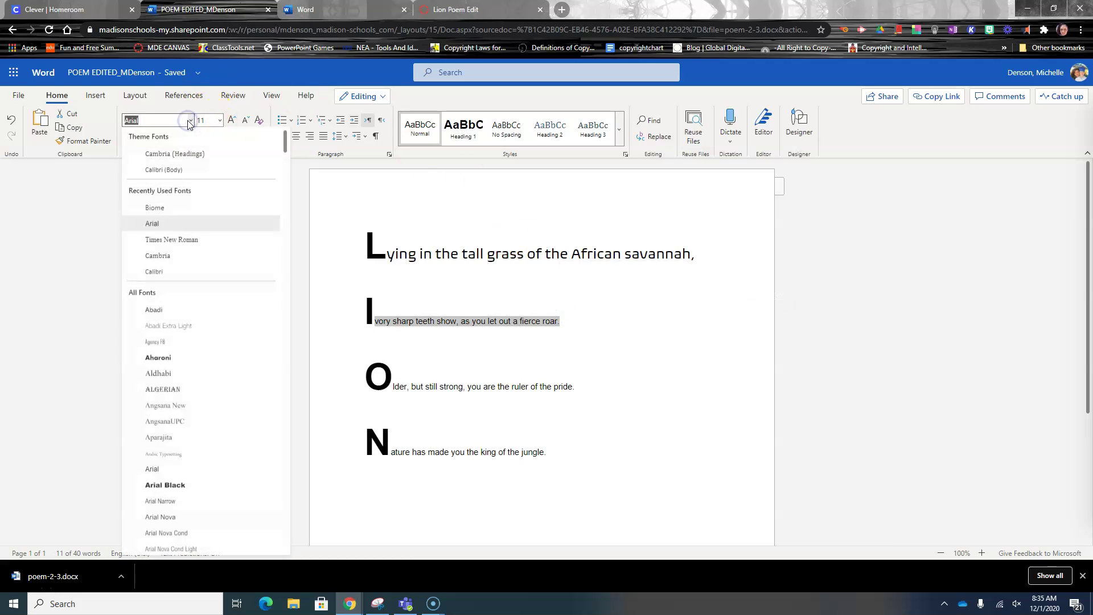
pyautogui.click(195, 208)
pyautogui.click(219, 120)
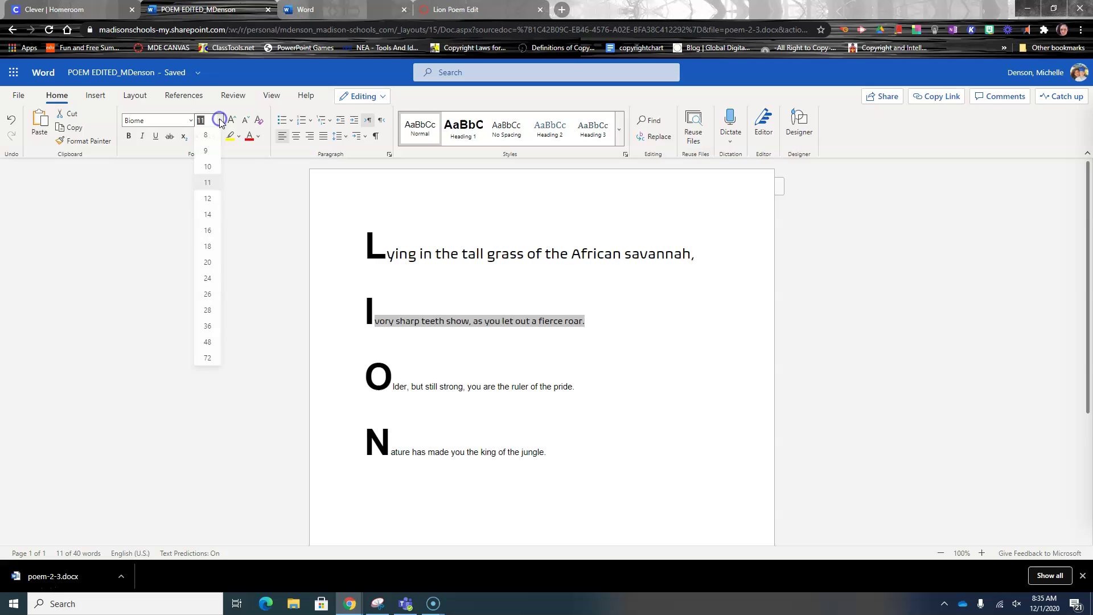
pyautogui.click(216, 245)
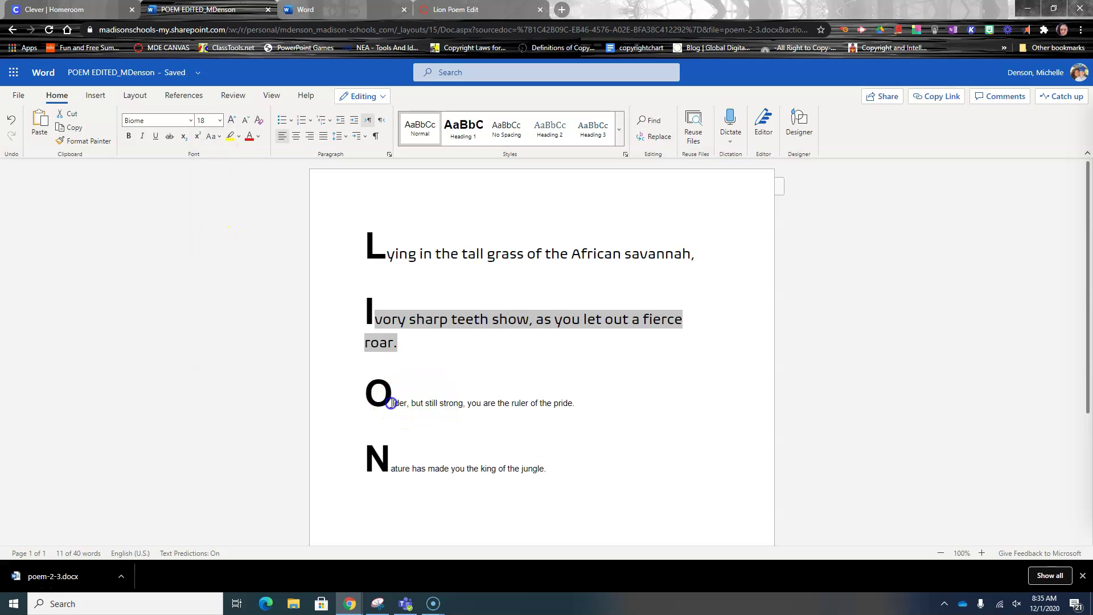
# - Make the third line Biome 18 pt and enlarge the fourth line to 18 pt
pyautogui.moveTo(391, 403); pyautogui.dragTo(573, 403)
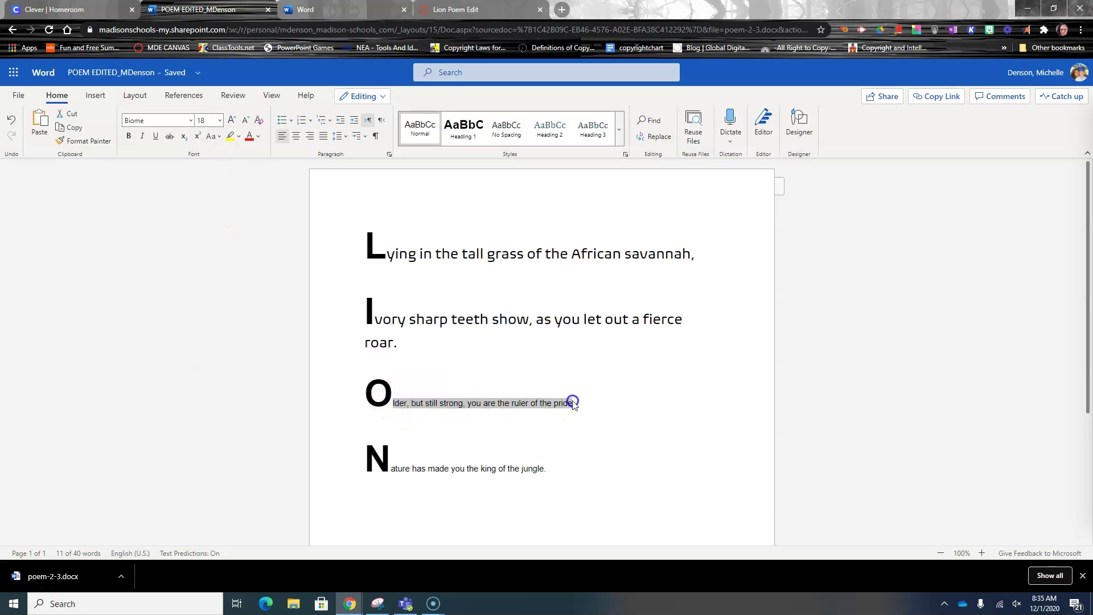
pyautogui.click(191, 120)
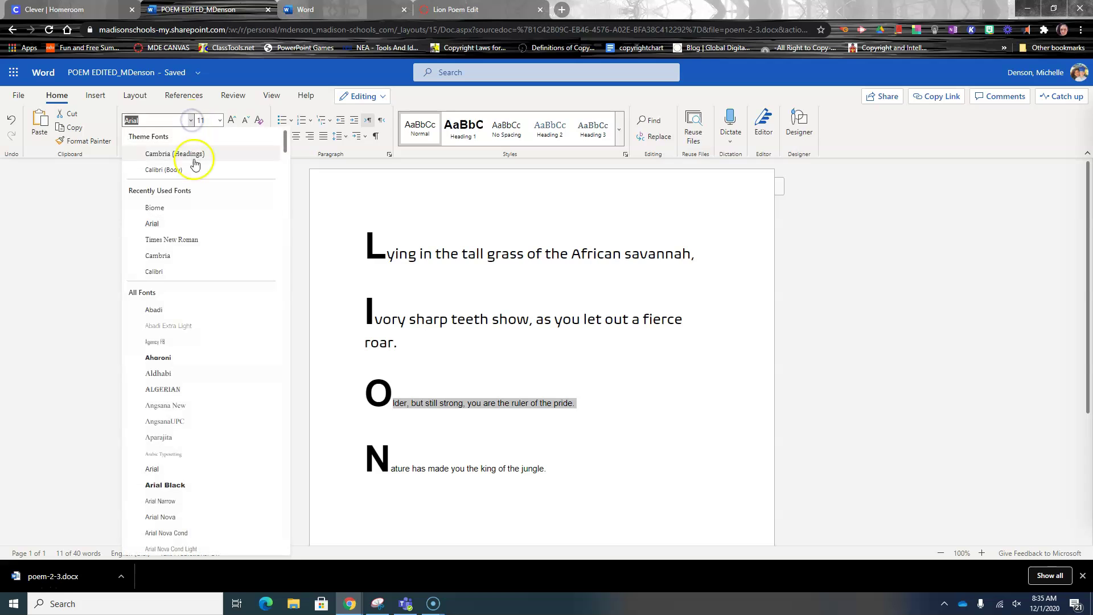
pyautogui.click(194, 209)
pyautogui.click(220, 120)
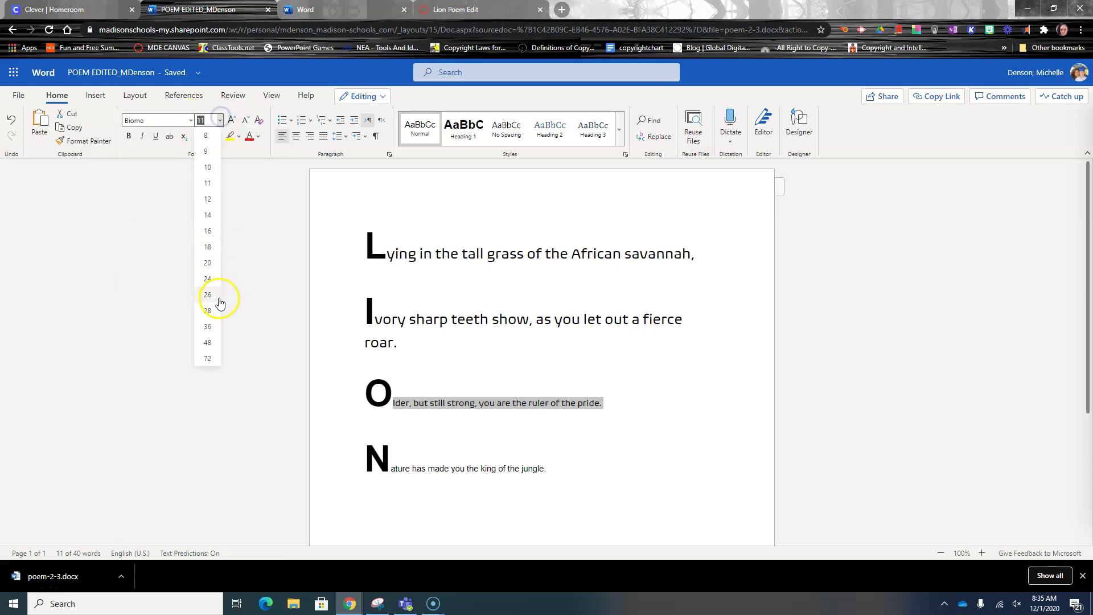
pyautogui.click(212, 247)
pyautogui.moveTo(393, 483); pyautogui.dragTo(540, 492)
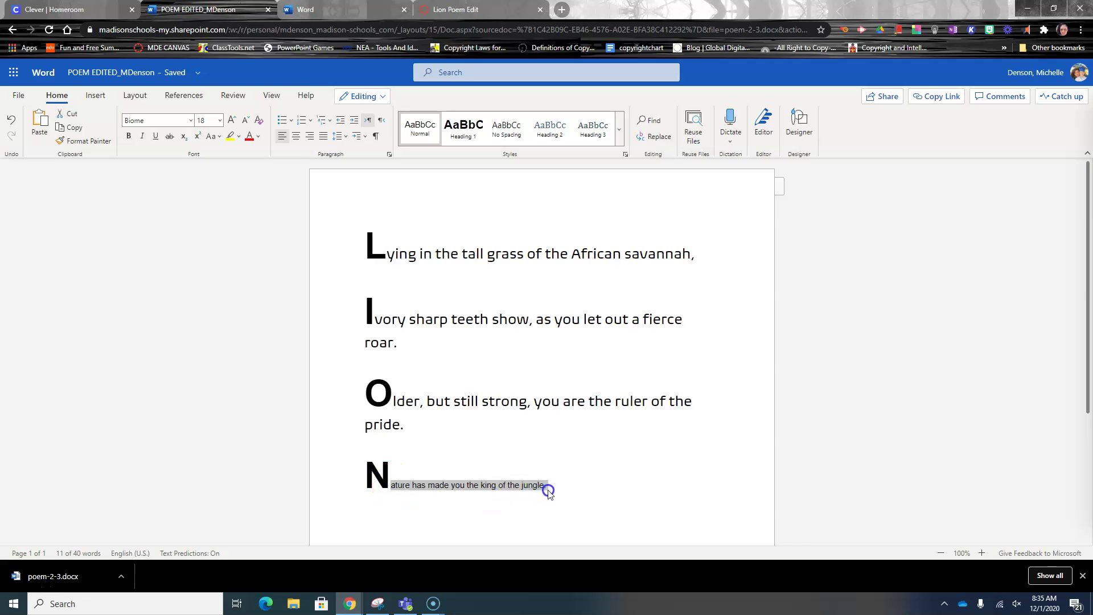
pyautogui.click(221, 121)
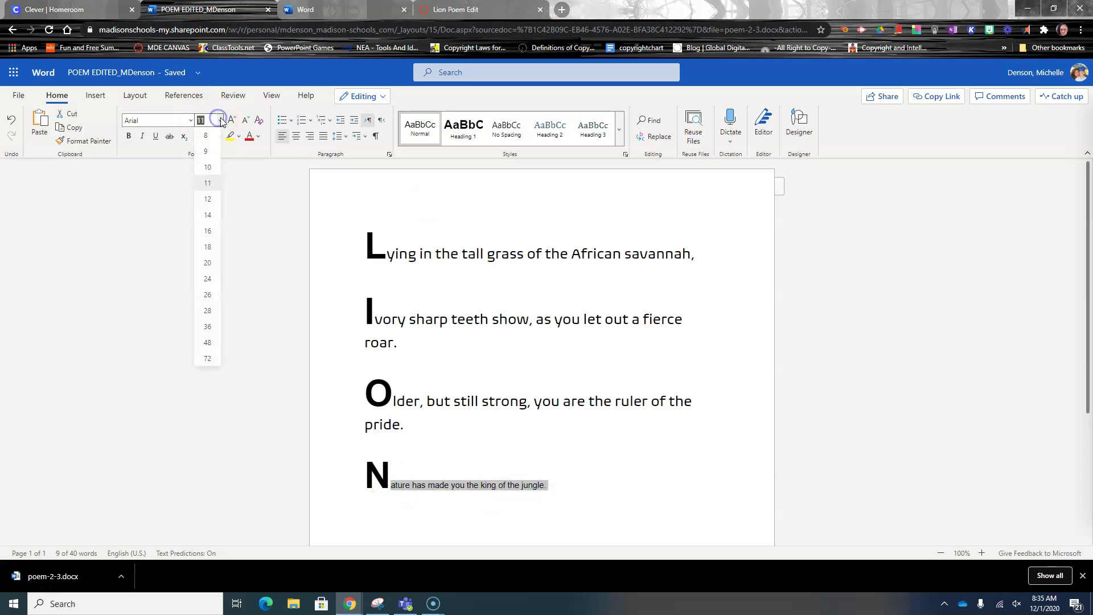
pyautogui.click(212, 249)
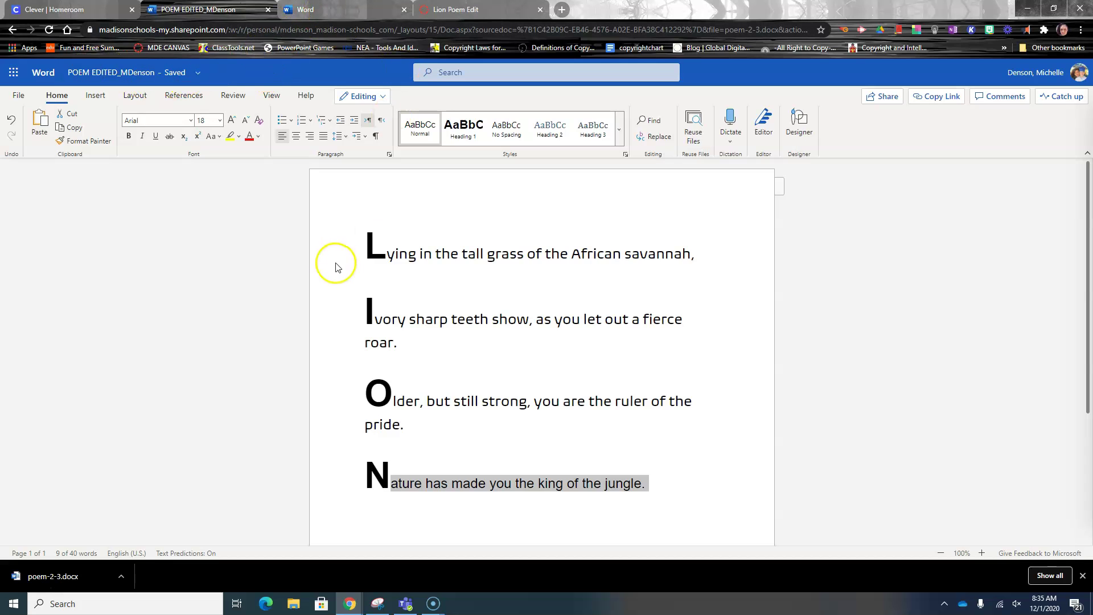
# - Underline the large initial letters L, I, O and N at the start of each line
pyautogui.click(382, 243)
pyautogui.doubleClick(382, 243)
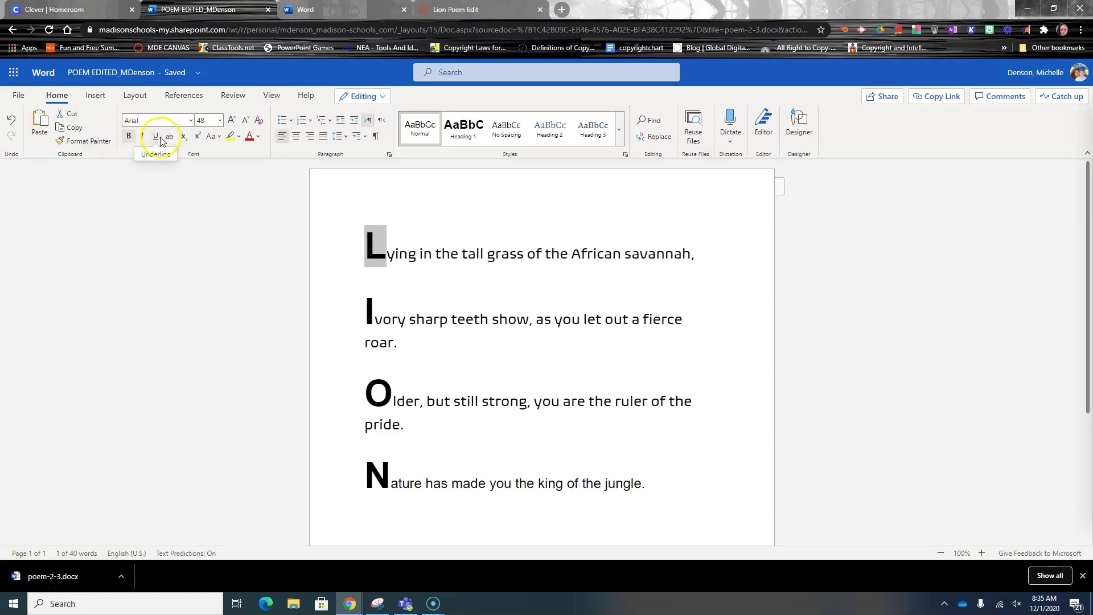
pyautogui.doubleClick(370, 312)
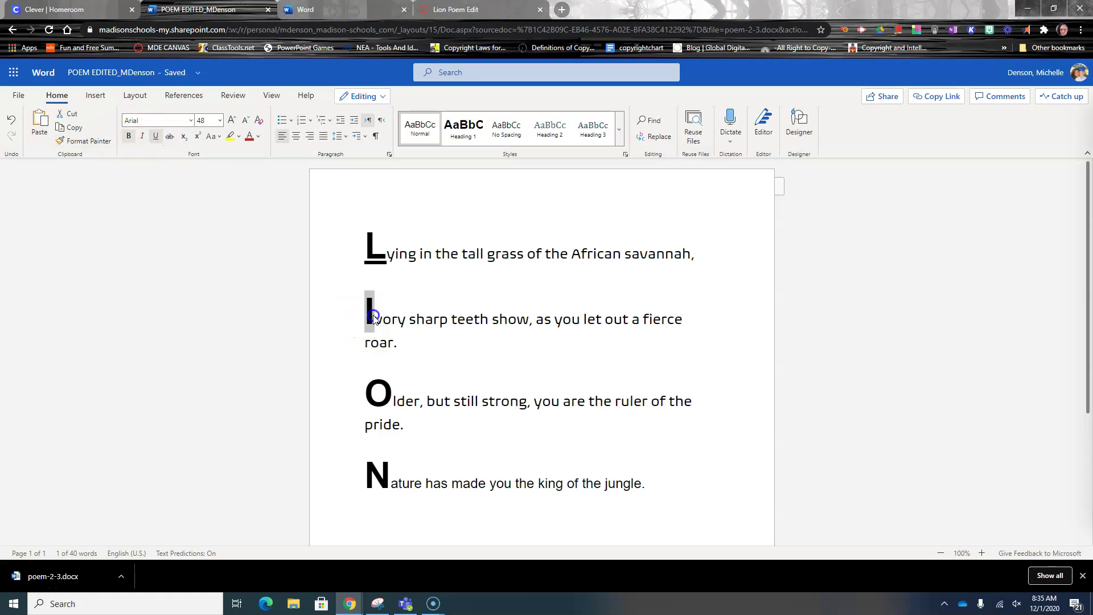
pyautogui.click(155, 136)
pyautogui.doubleClick(362, 396)
pyautogui.click(153, 136)
pyautogui.doubleClick(370, 484)
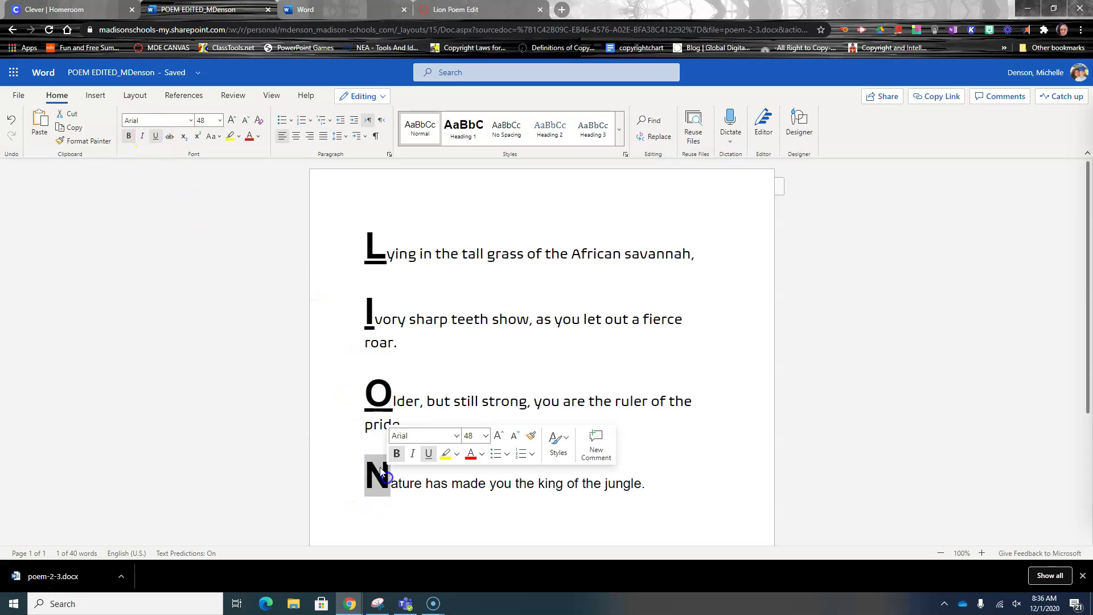
pyautogui.click(155, 137)
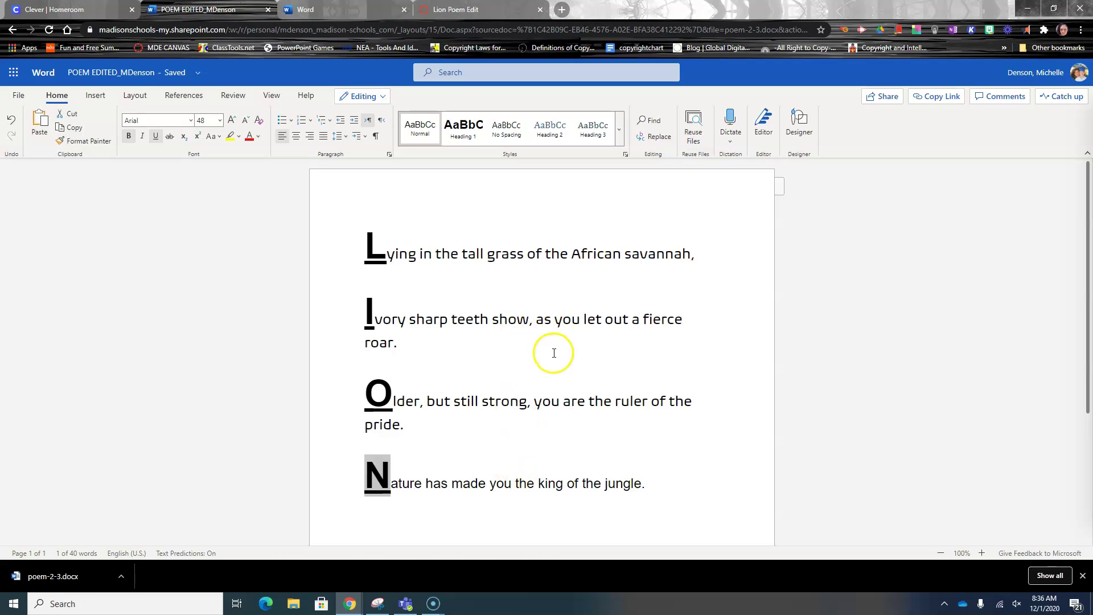
# - Colour the first line's text after the L a custom green, hex 388731
pyautogui.moveTo(392, 259); pyautogui.dragTo(708, 241)
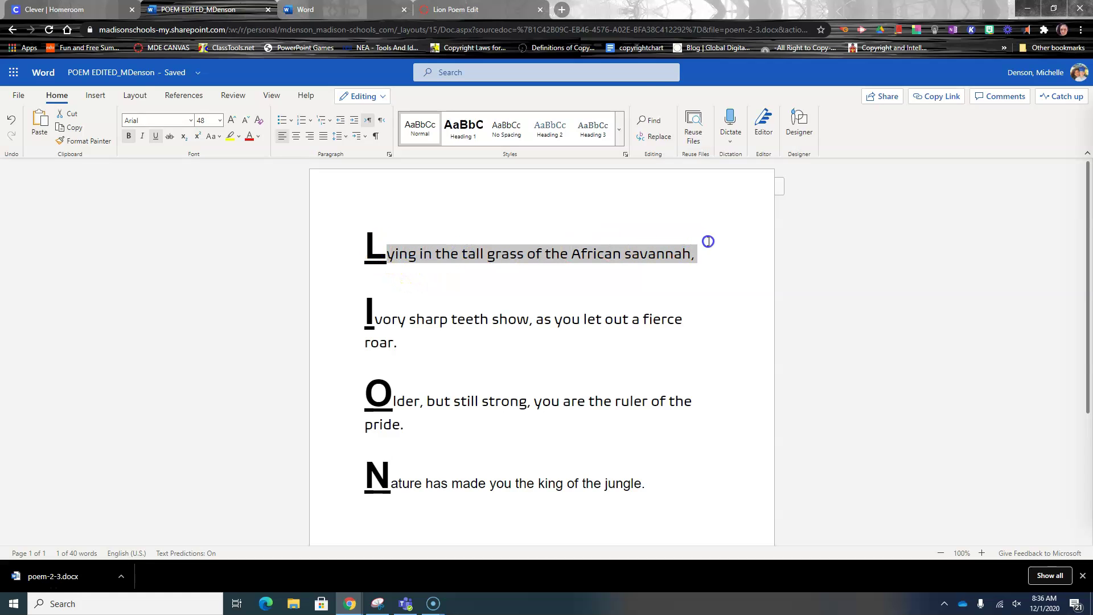
pyautogui.click(258, 137)
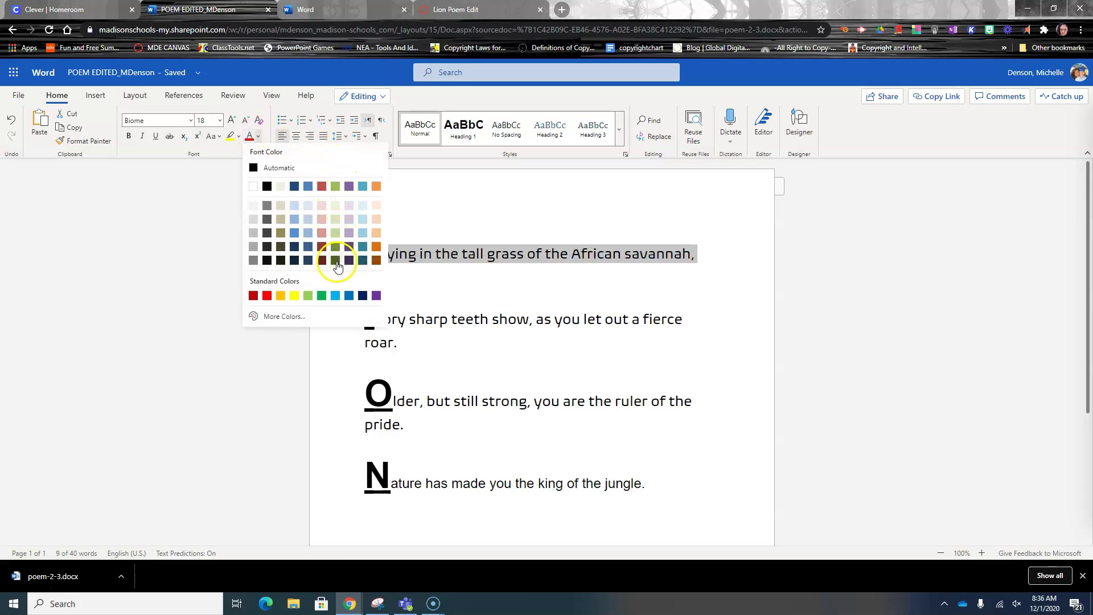
pyautogui.click(294, 318)
pyautogui.moveTo(451, 359); pyautogui.dragTo(502, 359)
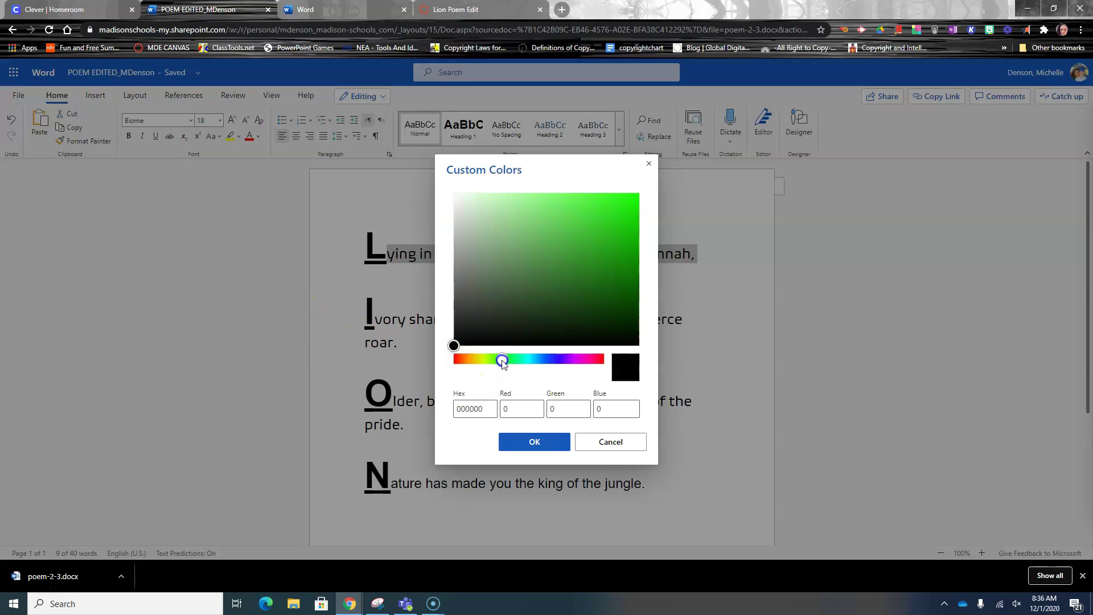
pyautogui.click(573, 265)
pyautogui.click(537, 442)
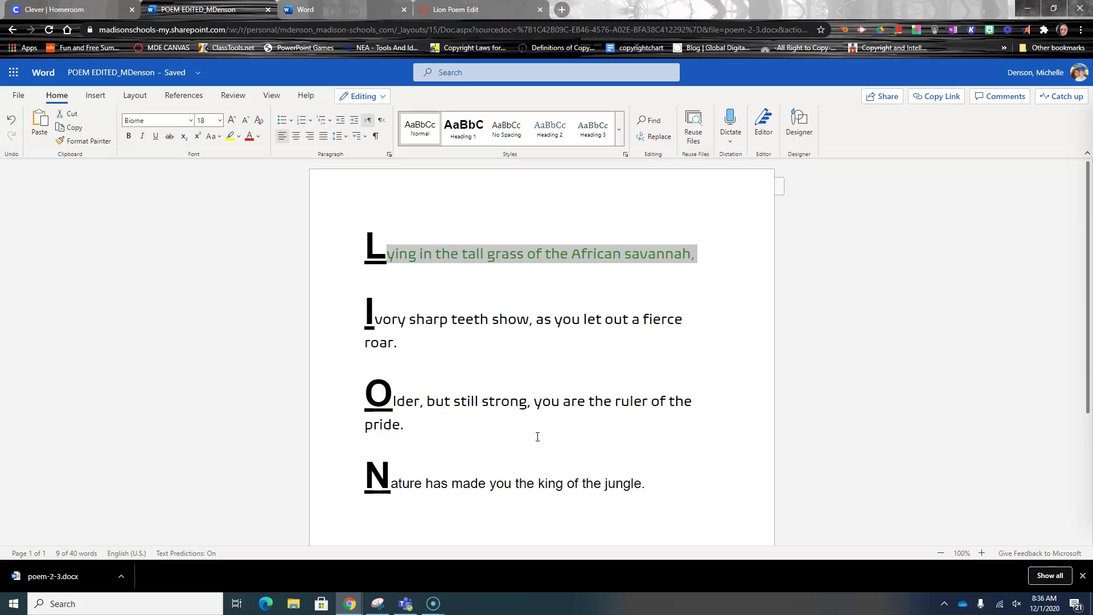
pyautogui.click(541, 342)
# - Select 'tall grass' and try the Gill Sans Nova Ultra Bold font on it
pyautogui.click(462, 252)
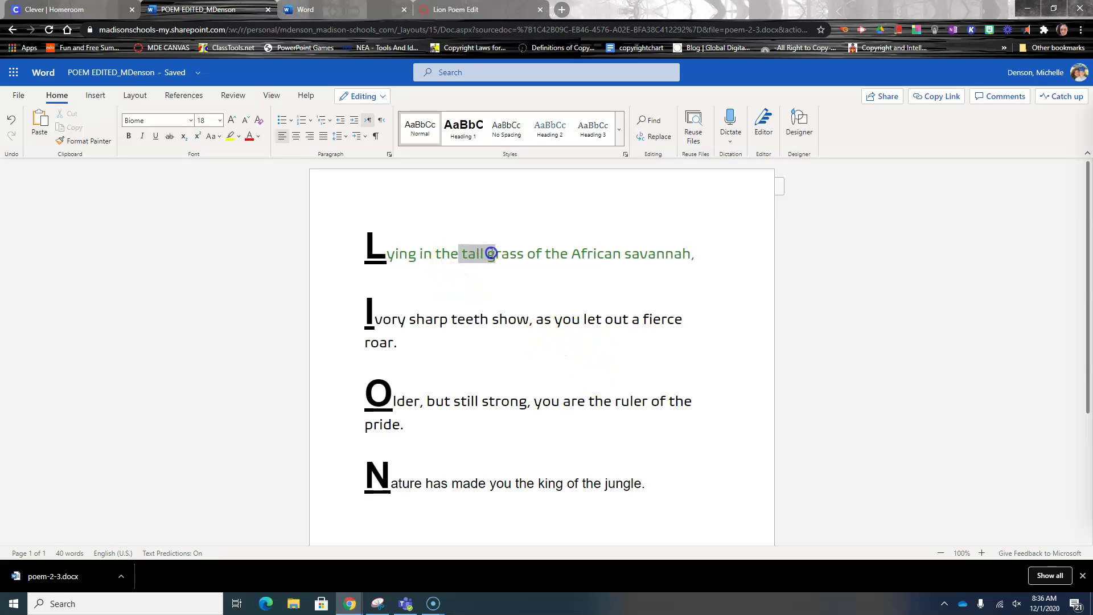
pyautogui.moveTo(491, 253); pyautogui.dragTo(525, 253)
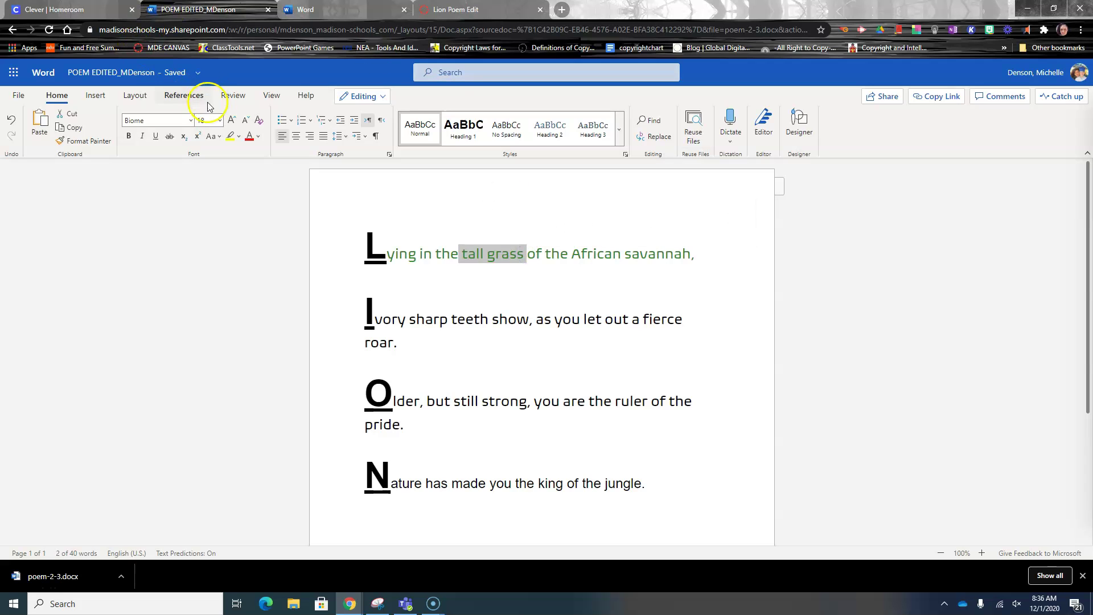
pyautogui.click(191, 120)
pyautogui.scroll(-3, 233, 393)
pyautogui.scroll(-10, 238, 417)
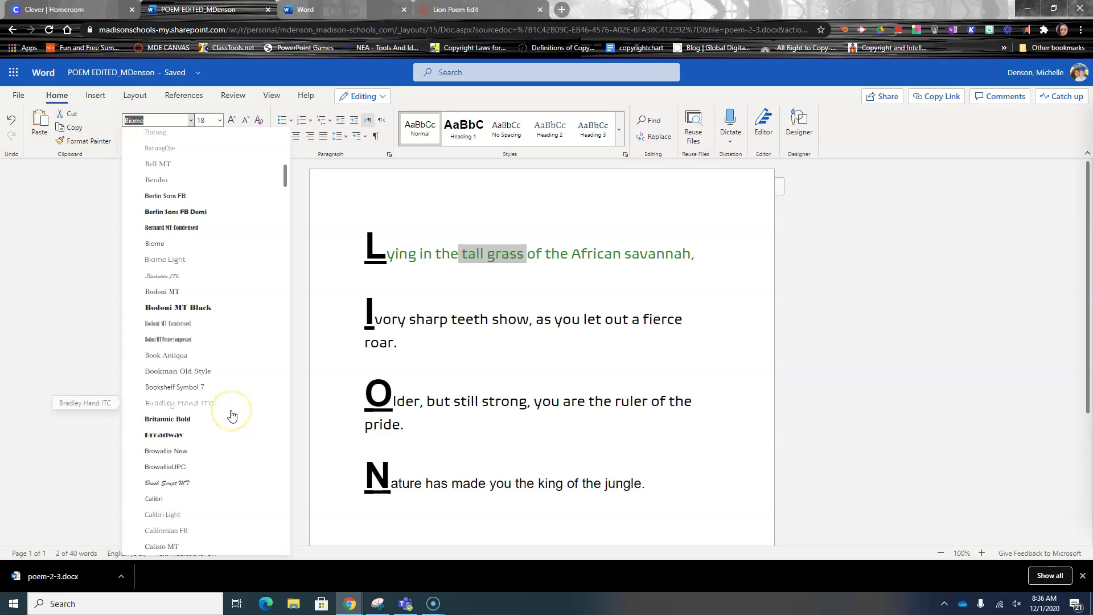
pyautogui.scroll(-10, 232, 415)
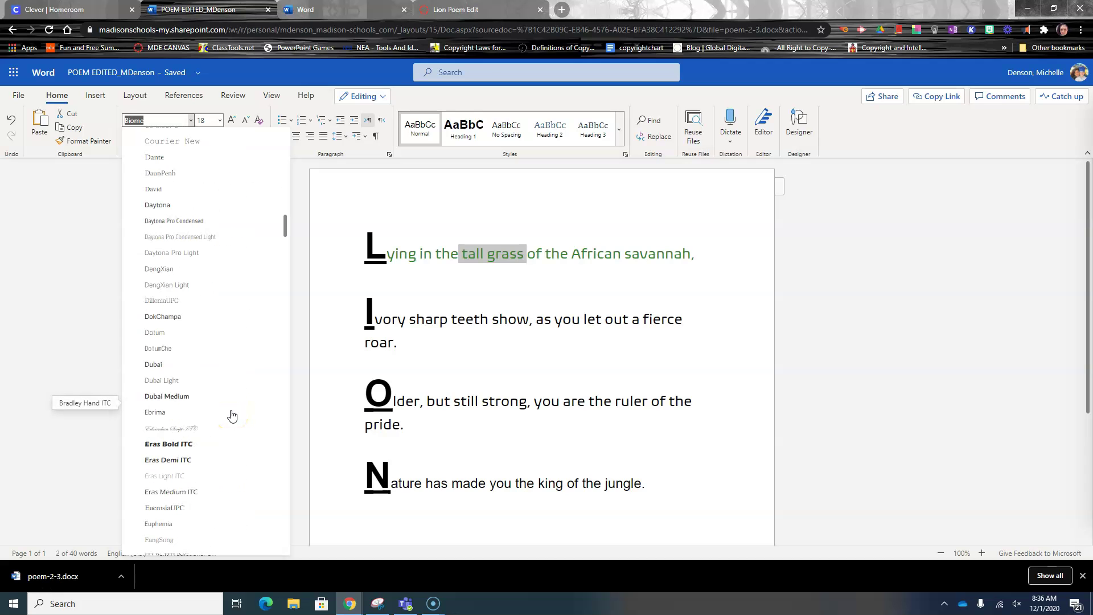
pyautogui.scroll(-10, 232, 415)
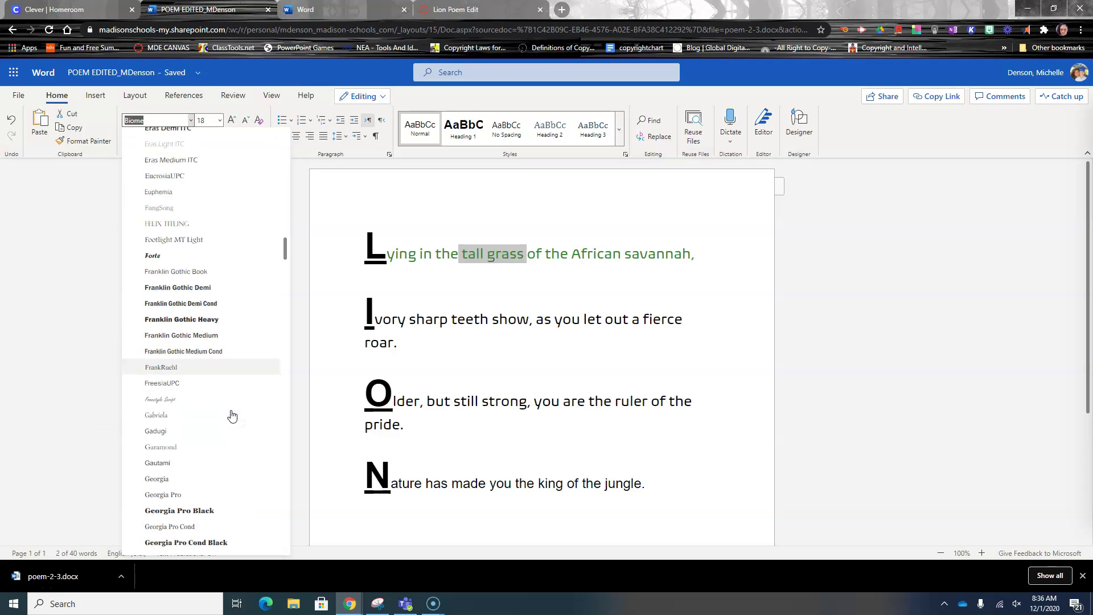
pyautogui.scroll(-5, 232, 415)
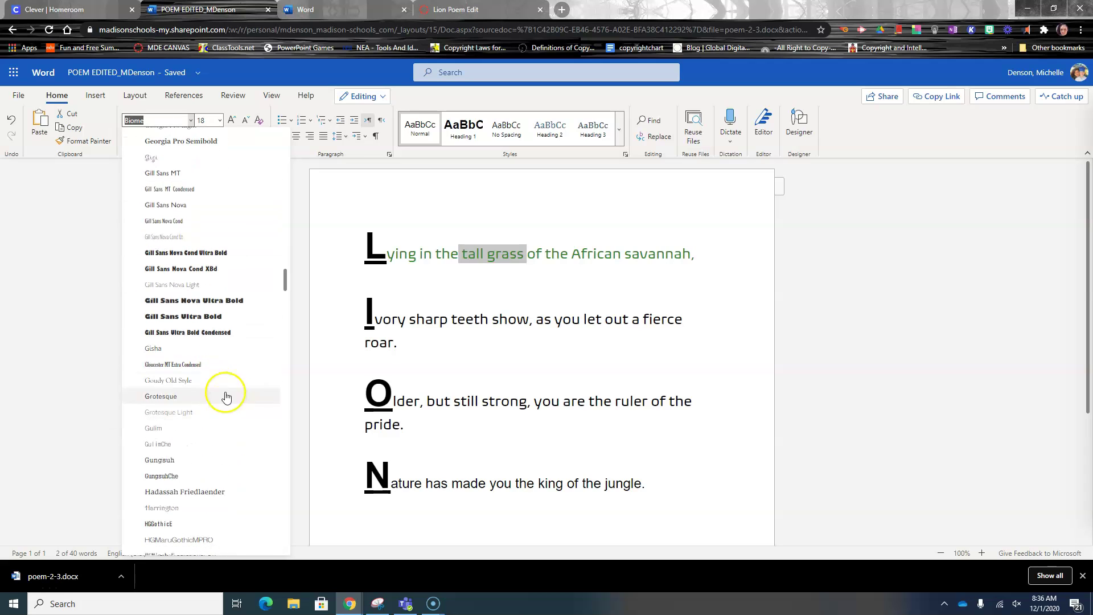
pyautogui.click(218, 301)
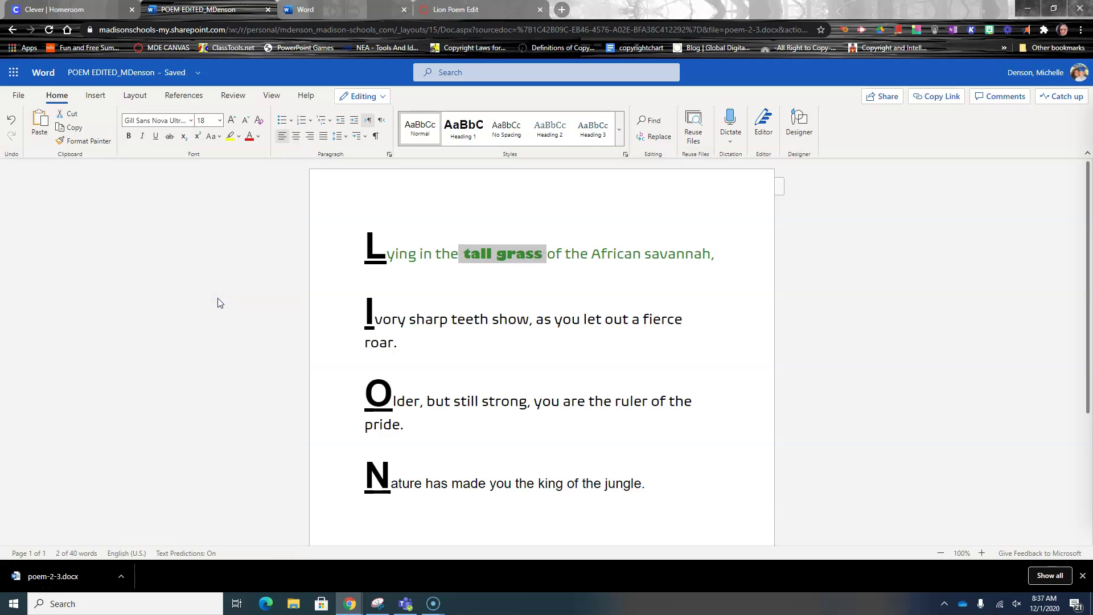
pyautogui.click(227, 324)
# - Switch 'tall grass' to Perpetua Titling MT at size 28
pyautogui.click(190, 120)
pyautogui.scroll(-15, 207, 391)
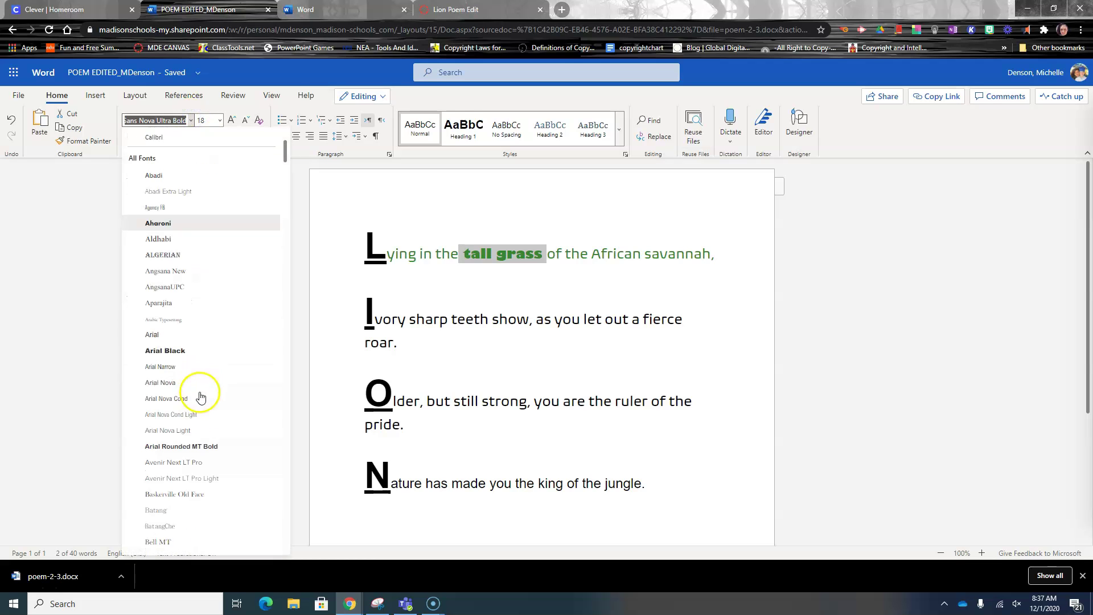
pyautogui.scroll(-15, 231, 471)
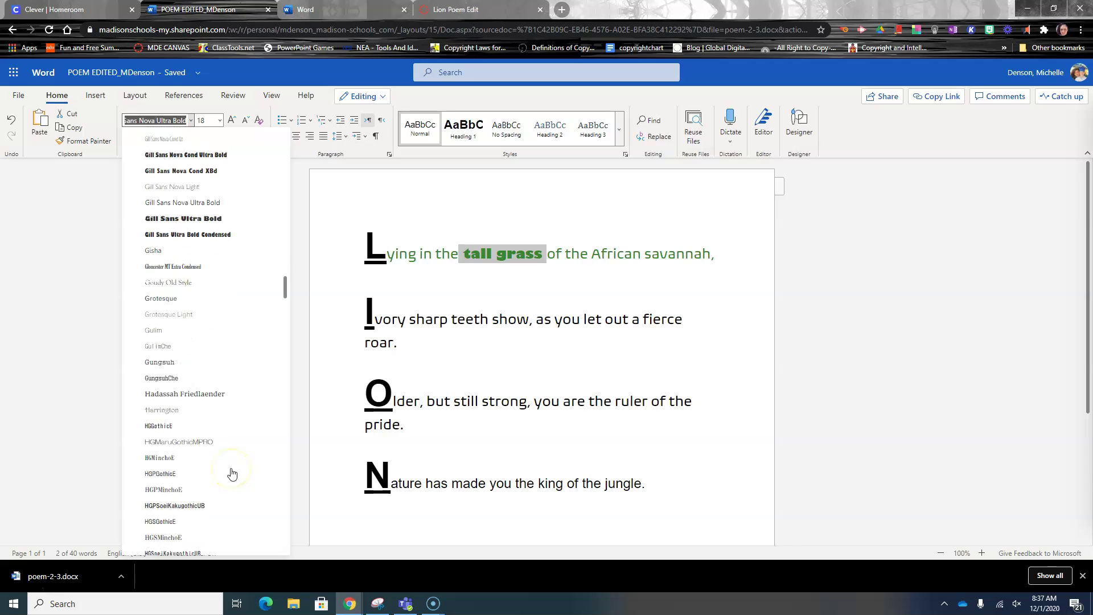
pyautogui.scroll(-15, 228, 455)
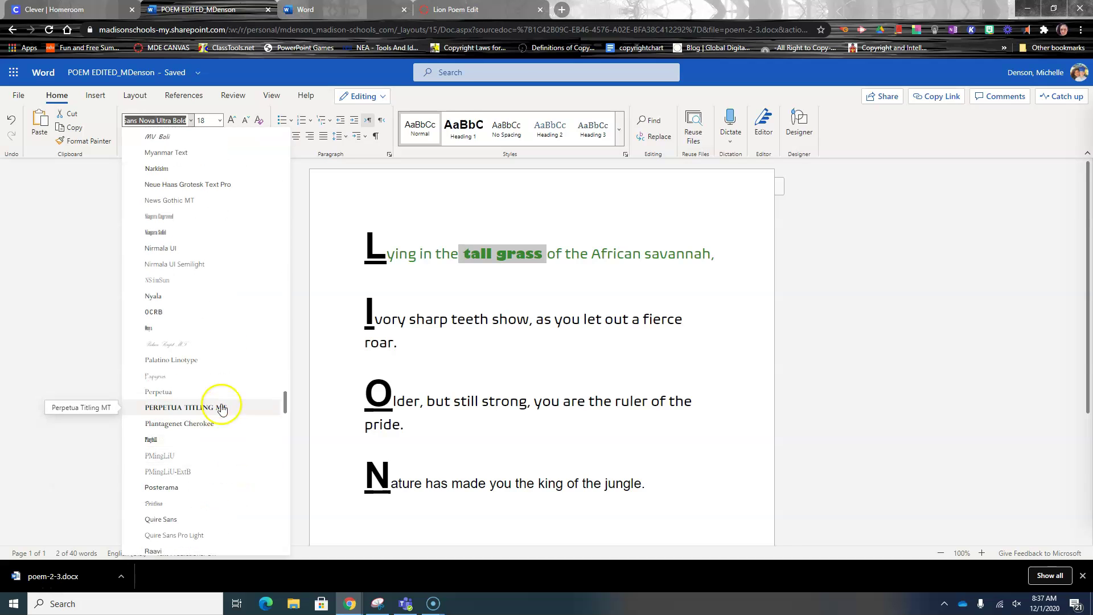
pyautogui.click(219, 409)
pyautogui.click(219, 120)
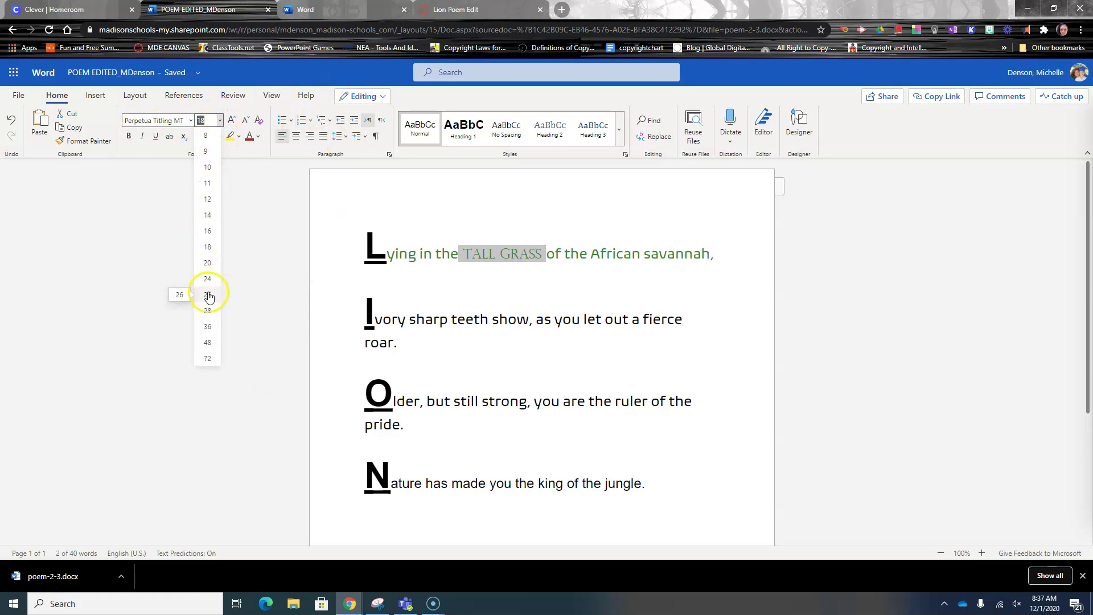
pyautogui.click(209, 313)
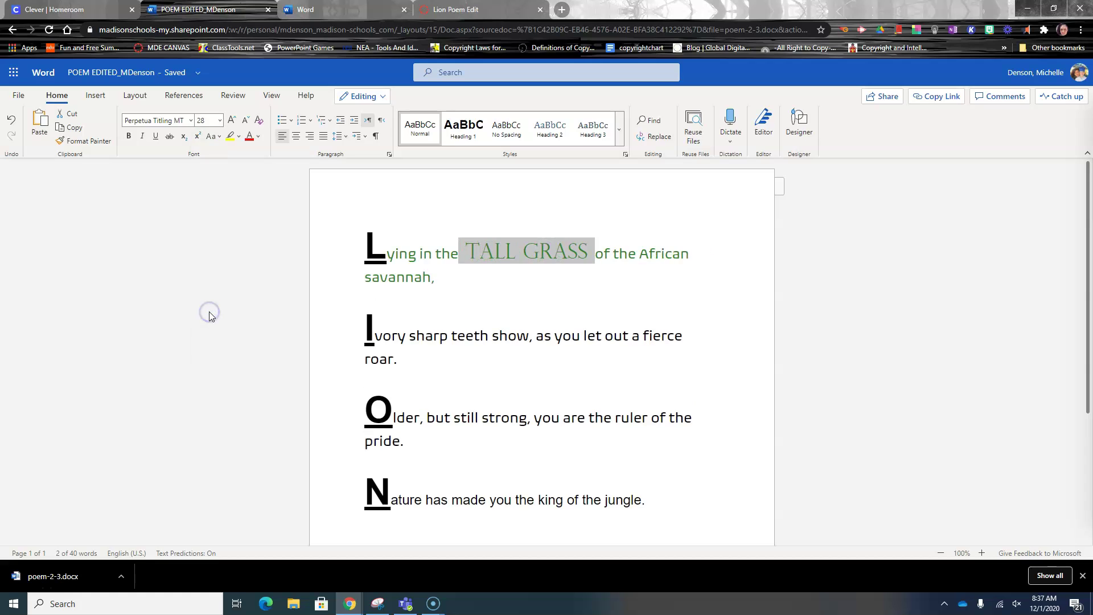
pyautogui.click(532, 297)
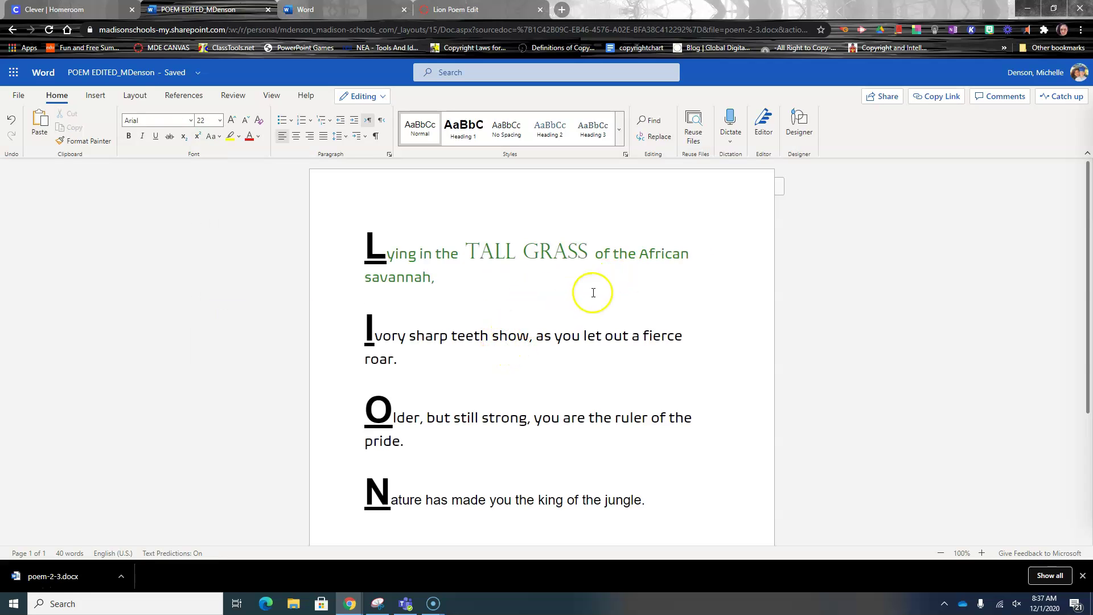
# - Recolour TALL GRASS a brighter custom green, hex 34992b
pyautogui.moveTo(590, 252); pyautogui.dragTo(464, 251)
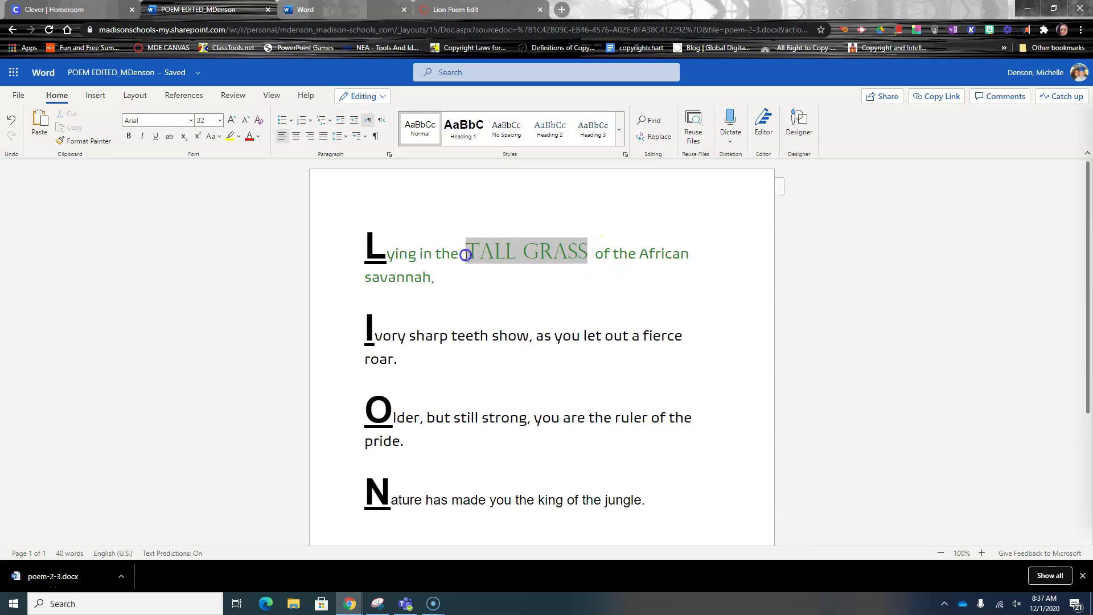
pyautogui.click(259, 137)
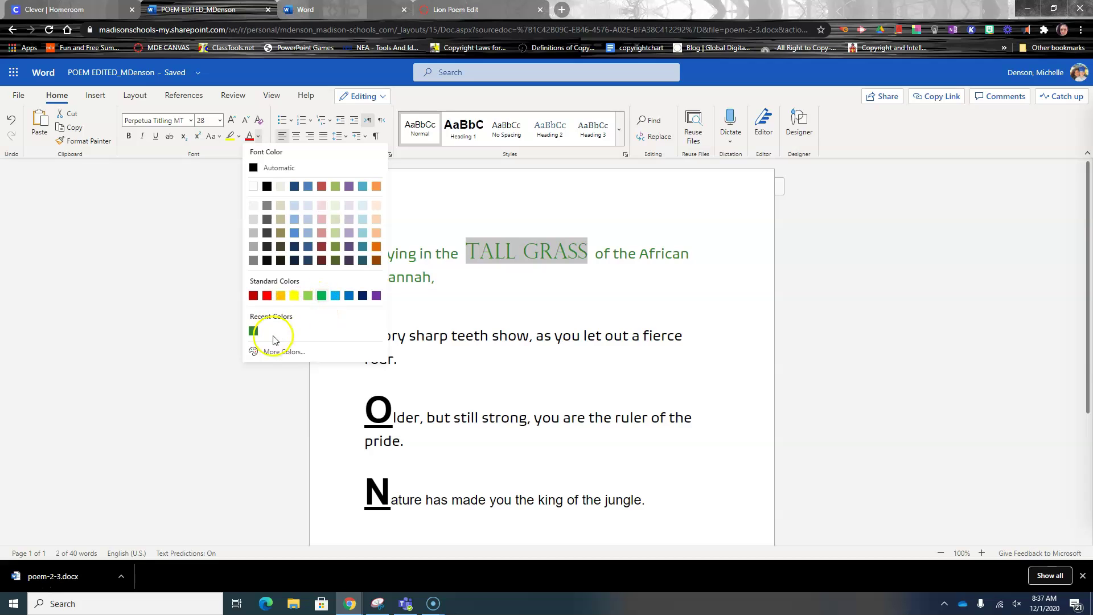
pyautogui.click(280, 353)
pyautogui.click(587, 270)
pyautogui.moveTo(587, 270); pyautogui.dragTo(600, 258)
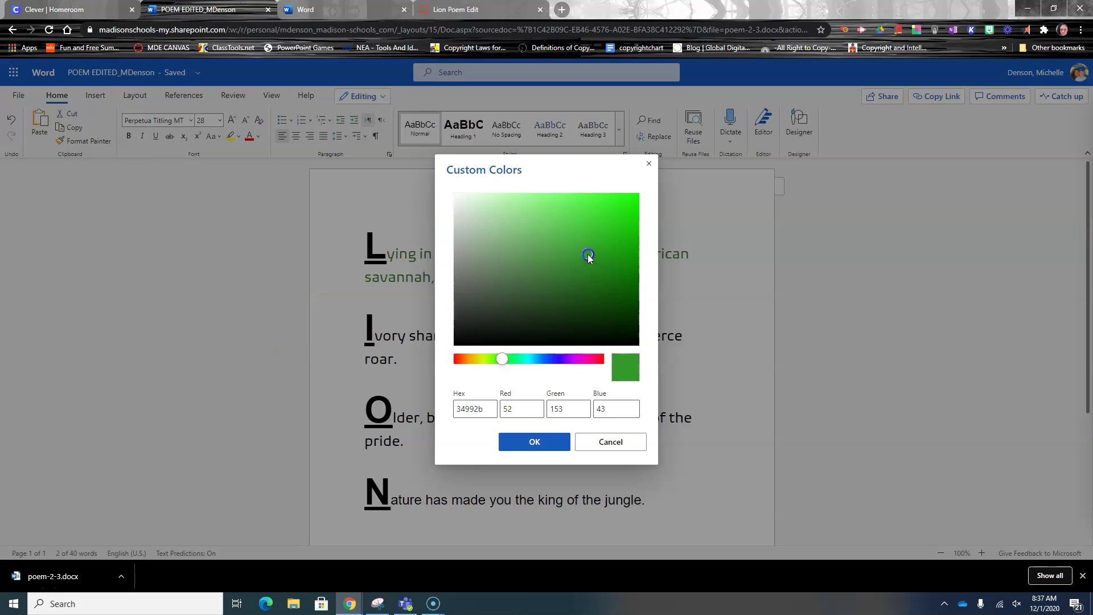
pyautogui.click(533, 442)
pyautogui.click(573, 382)
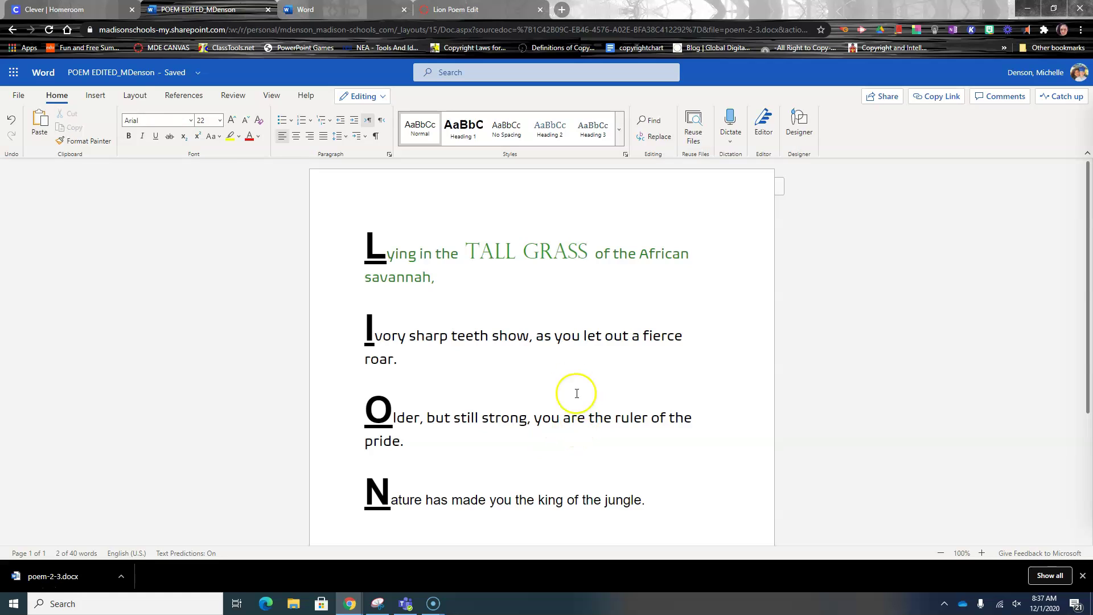
# - Make TALL GRASS bold and italic
pyautogui.moveTo(587, 255); pyautogui.dragTo(467, 251)
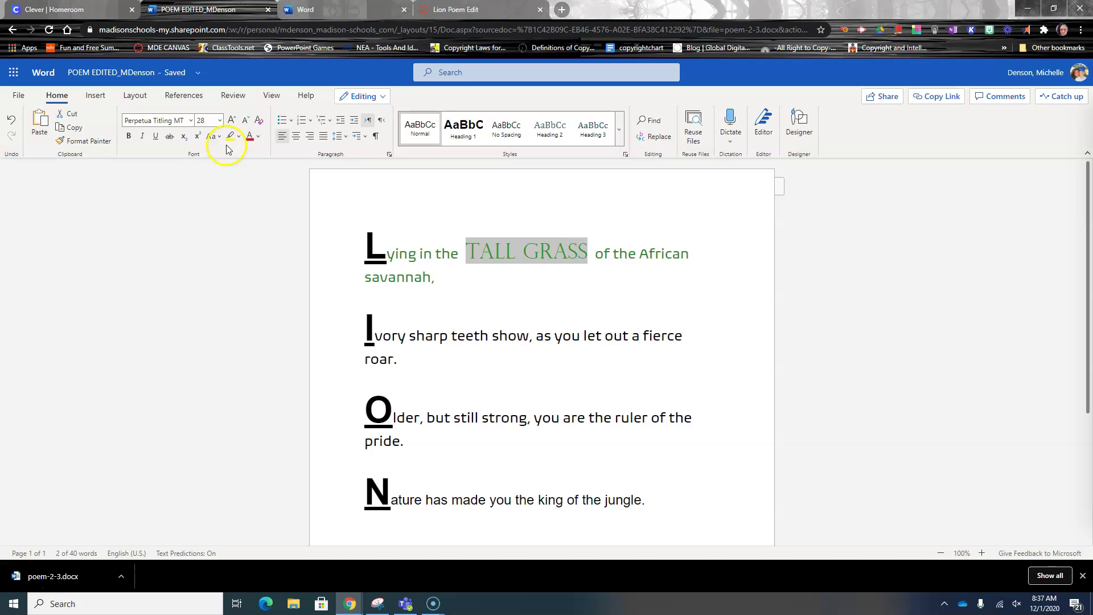
pyautogui.click(129, 137)
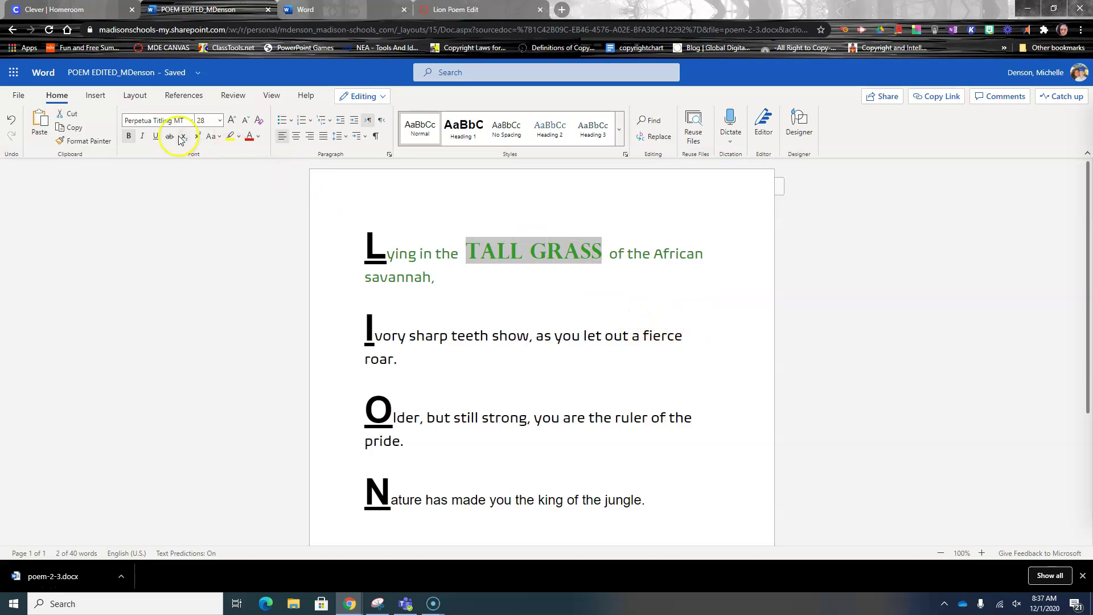
pyautogui.click(143, 136)
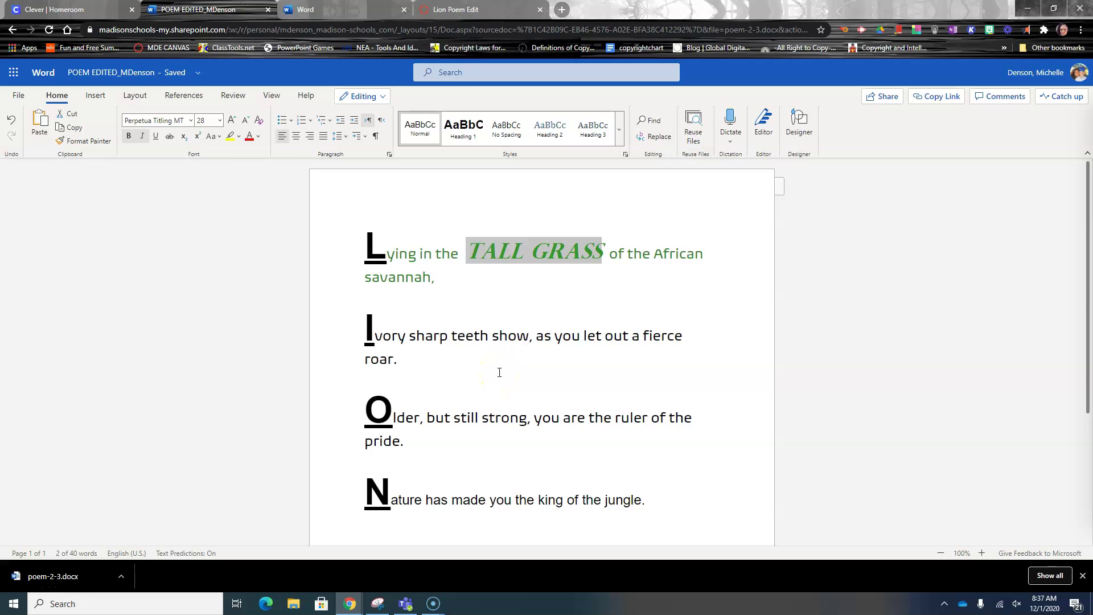
# - Colour the Ivory line's text after the I, through 'roar.', orange
pyautogui.moveTo(375, 336); pyautogui.dragTo(410, 358)
pyautogui.click(256, 140)
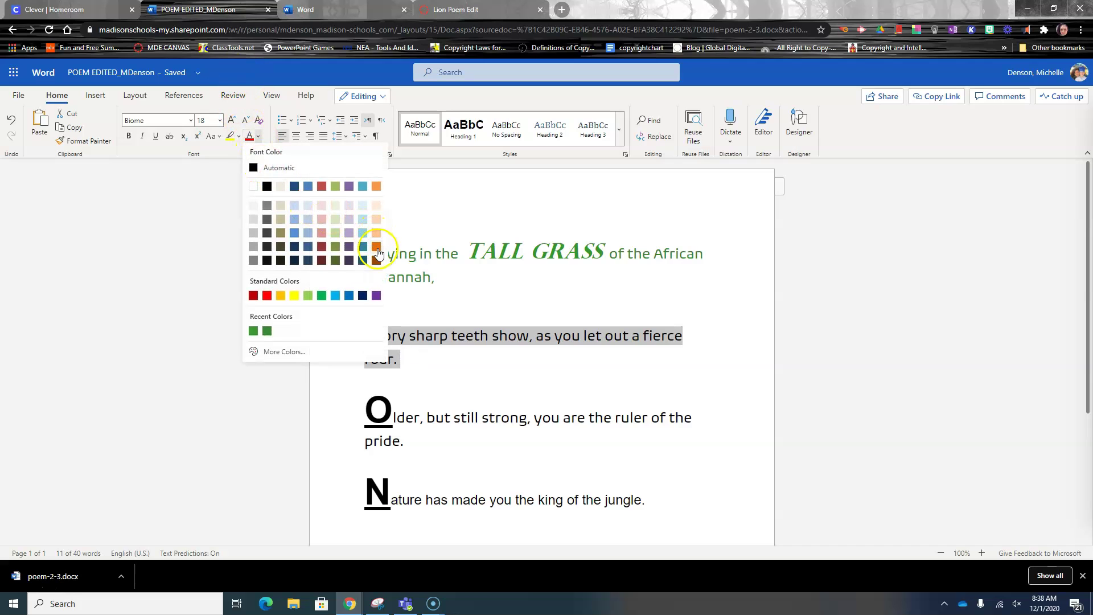
pyautogui.click(377, 247)
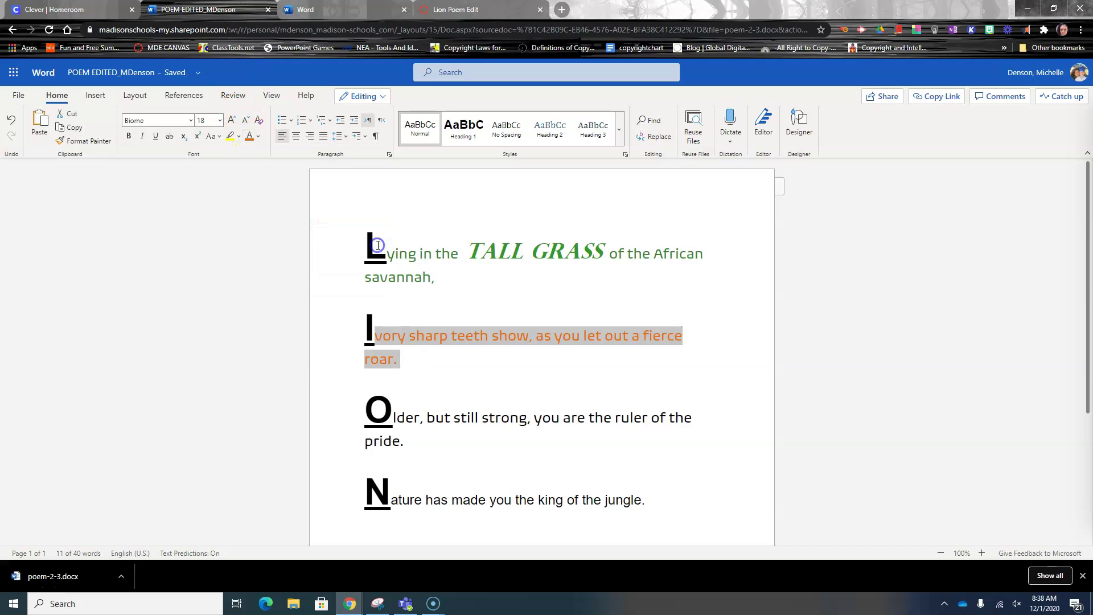
pyautogui.click(488, 377)
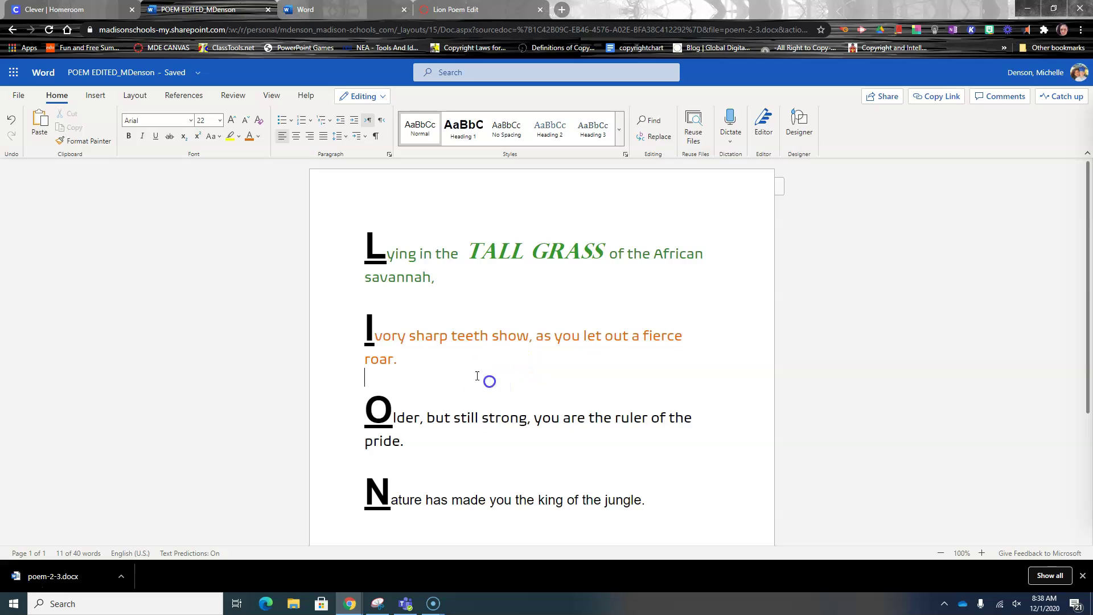
# - Set the words 'sharp teeth' in the Snap ITC font
pyautogui.moveTo(410, 335); pyautogui.dragTo(489, 336)
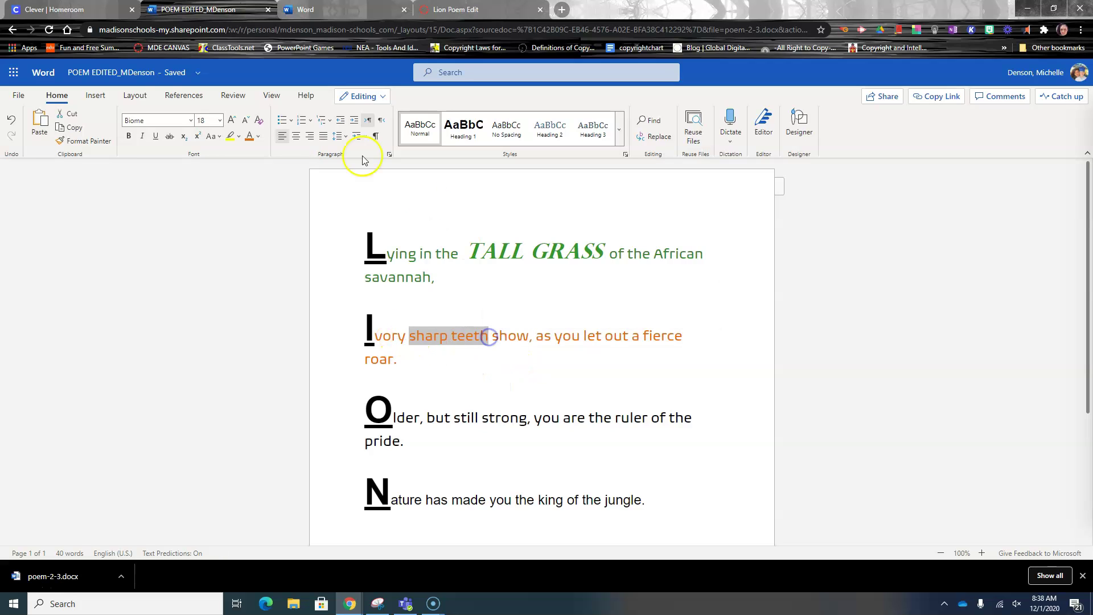
pyautogui.click(192, 120)
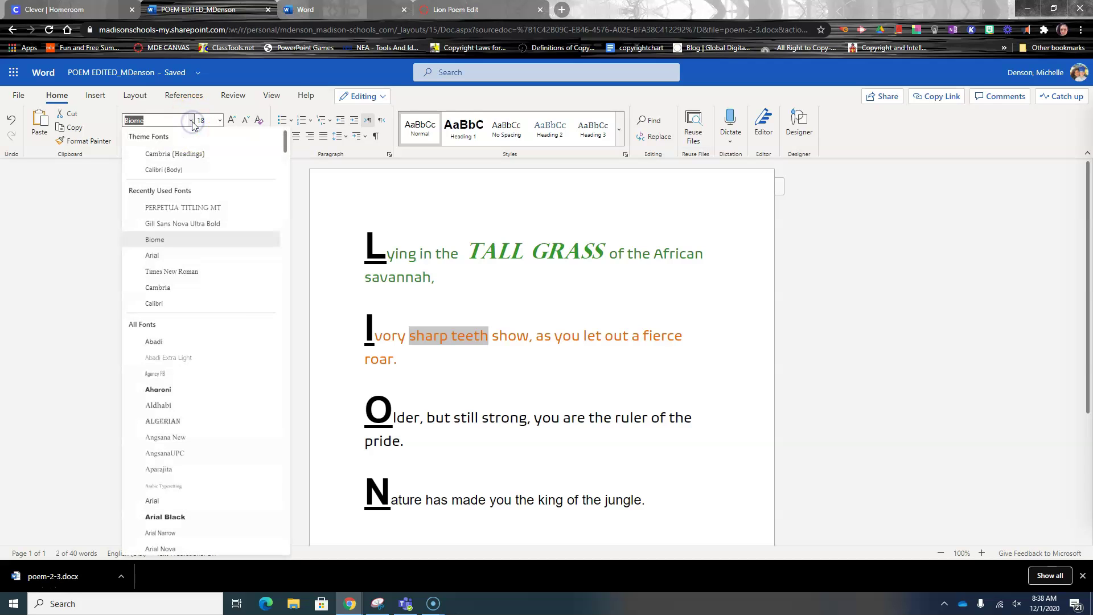
pyautogui.scroll(-10, 239, 456)
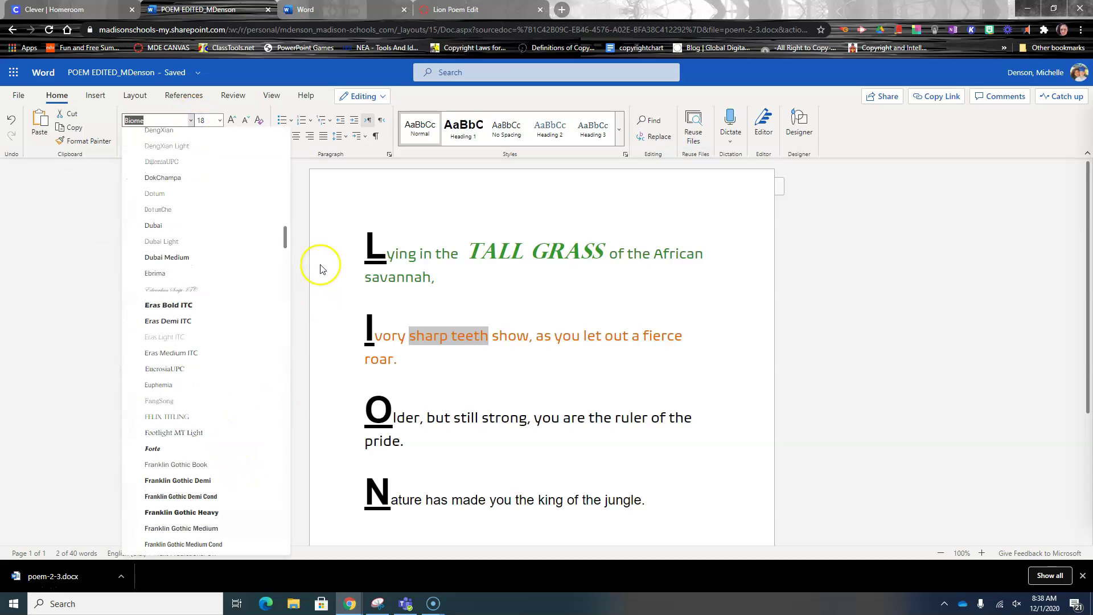
pyautogui.moveTo(280, 239); pyautogui.dragTo(294, 467)
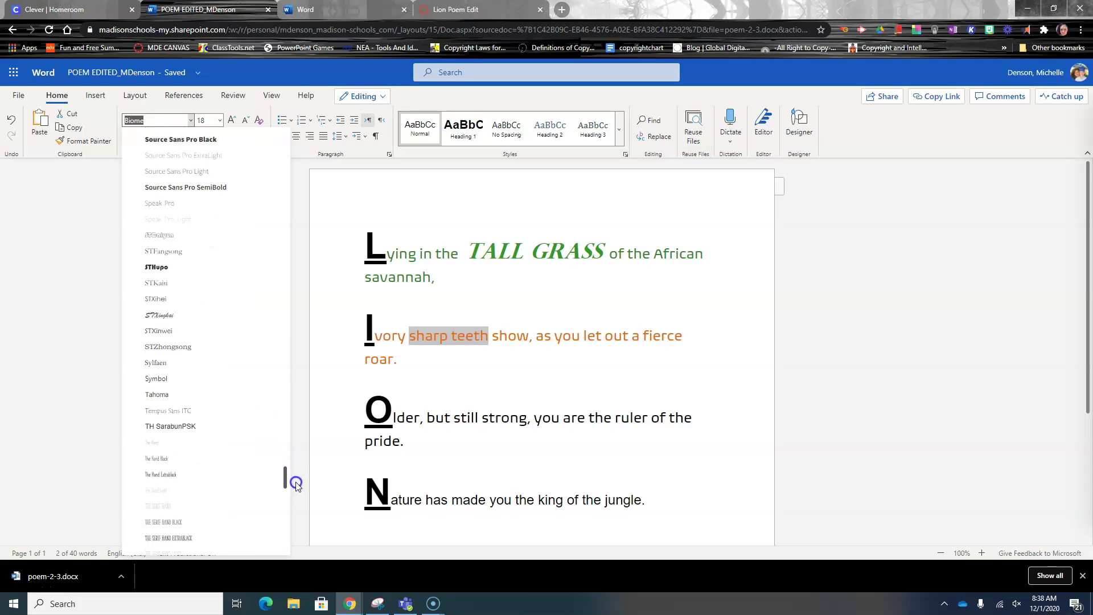
pyautogui.moveTo(306, 523); pyautogui.dragTo(323, 465)
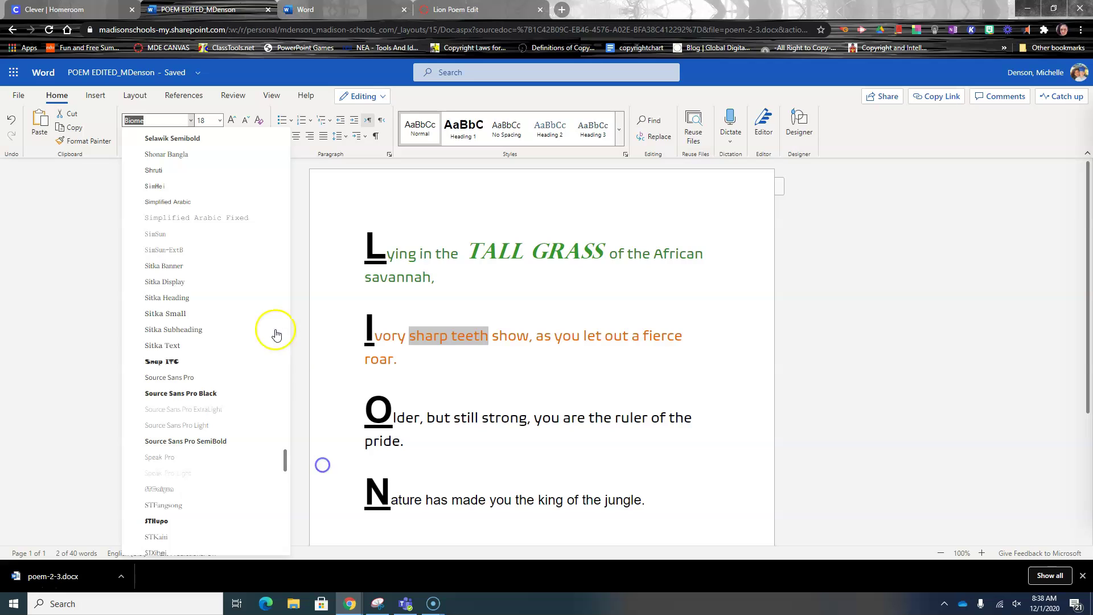
pyautogui.click(170, 361)
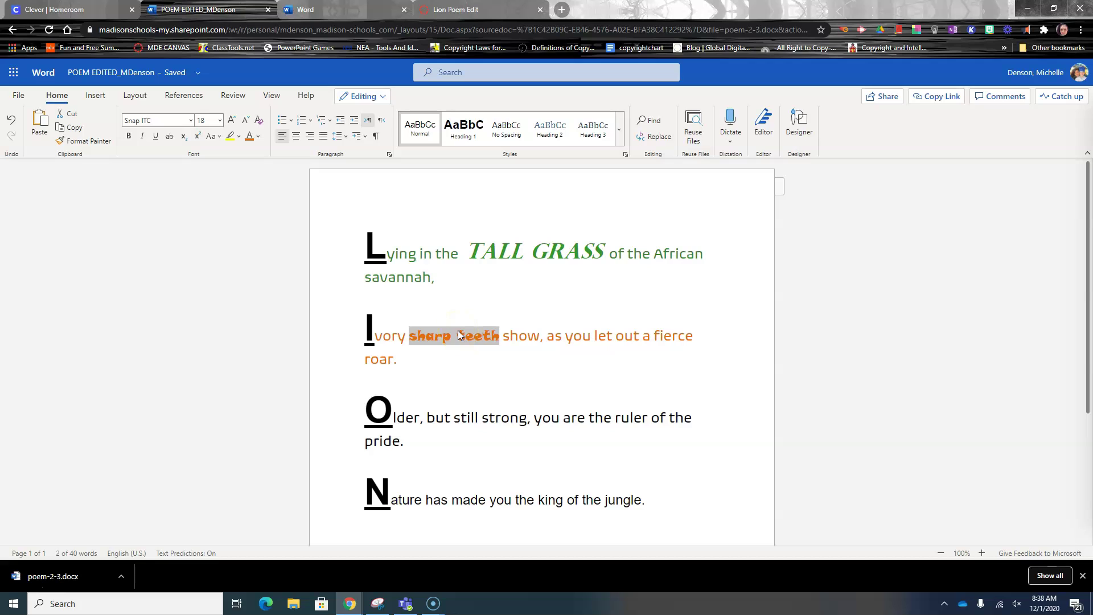
pyautogui.click(219, 121)
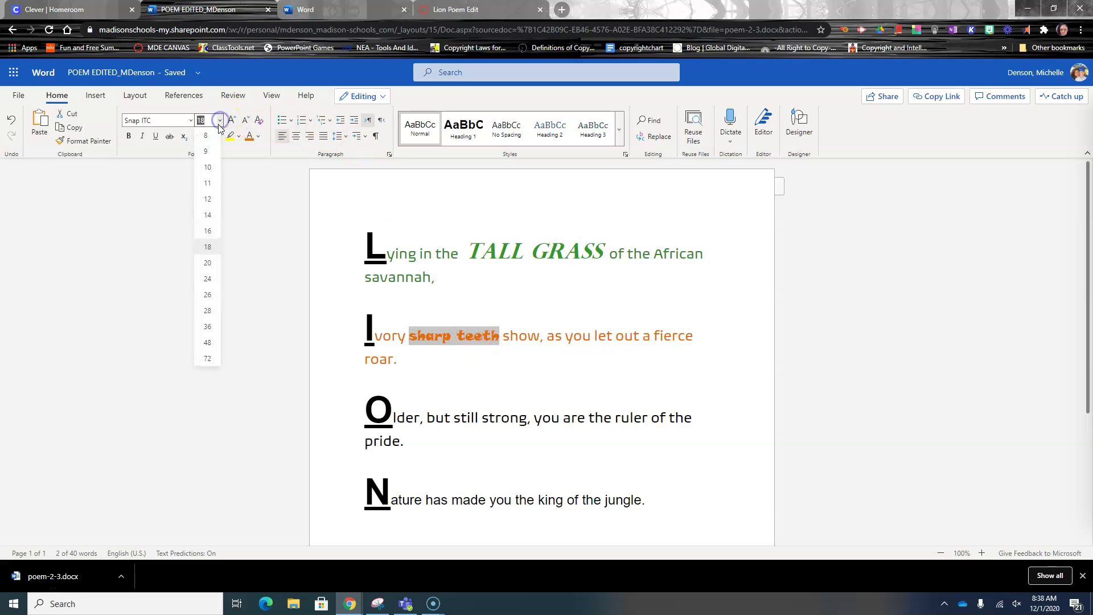
# - Enlarge 'sharp teeth' to 26 pt and colour it near-white
pyautogui.click(209, 295)
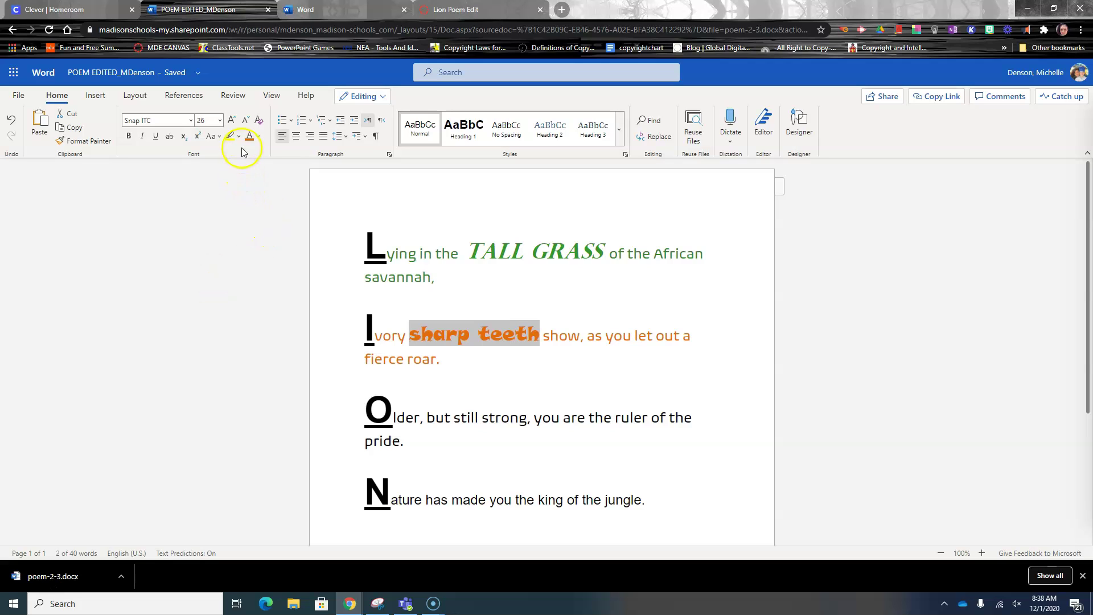
pyautogui.click(259, 137)
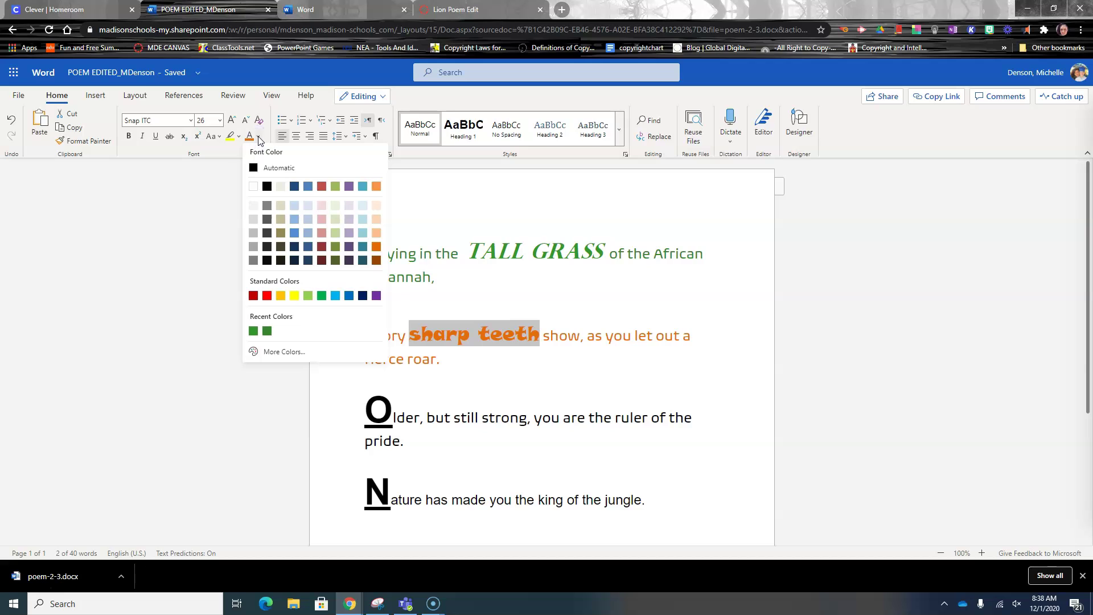
pyautogui.click(253, 211)
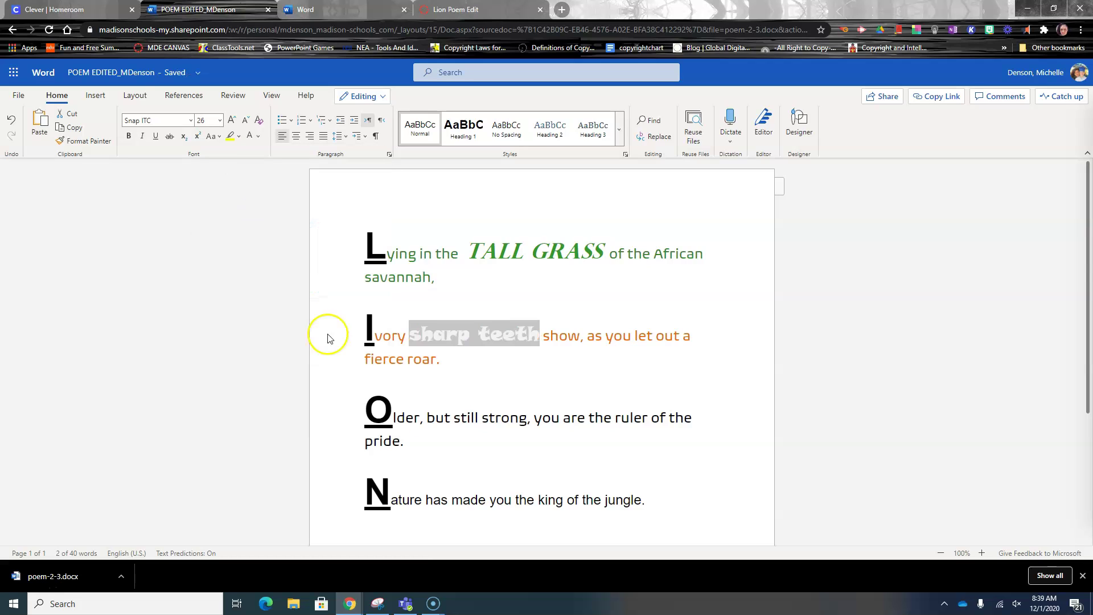
pyautogui.click(456, 386)
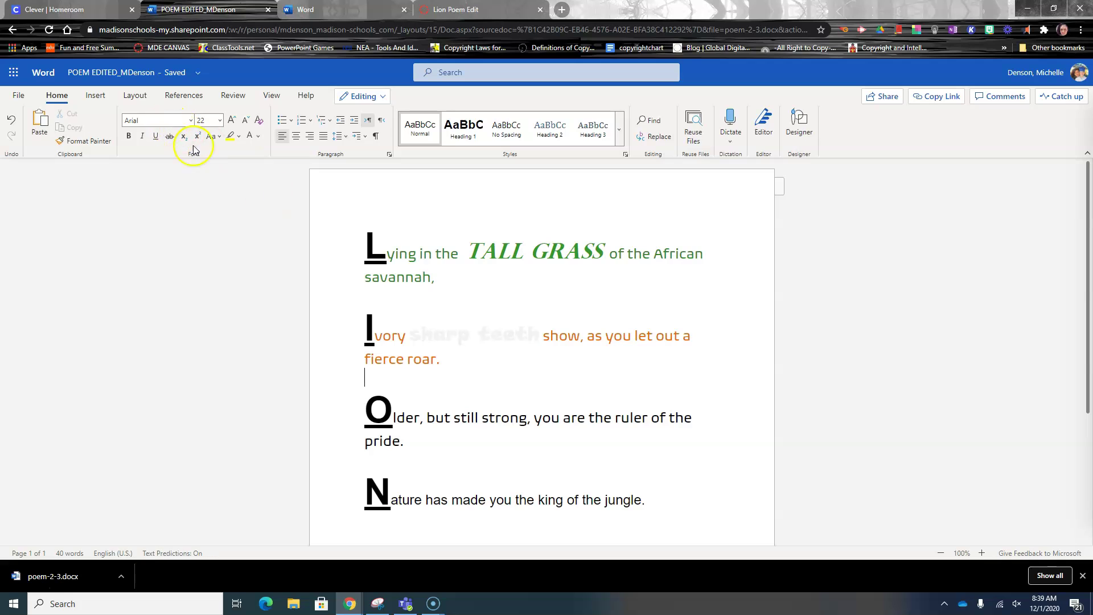
# - Recolour 'sharp teeth' a darker grey
pyautogui.click(259, 137)
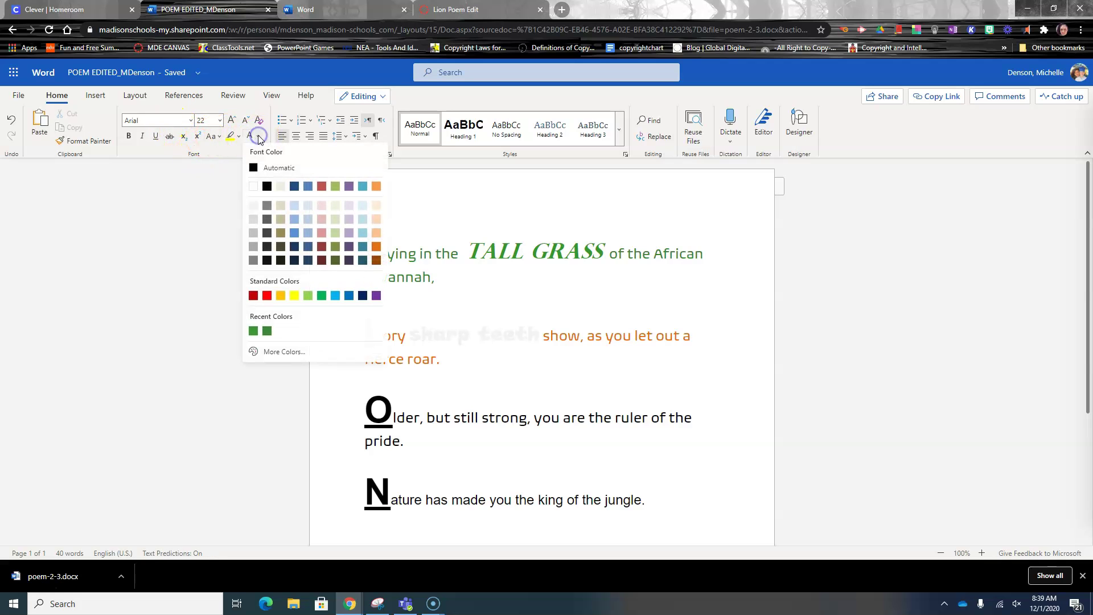
pyautogui.click(253, 239)
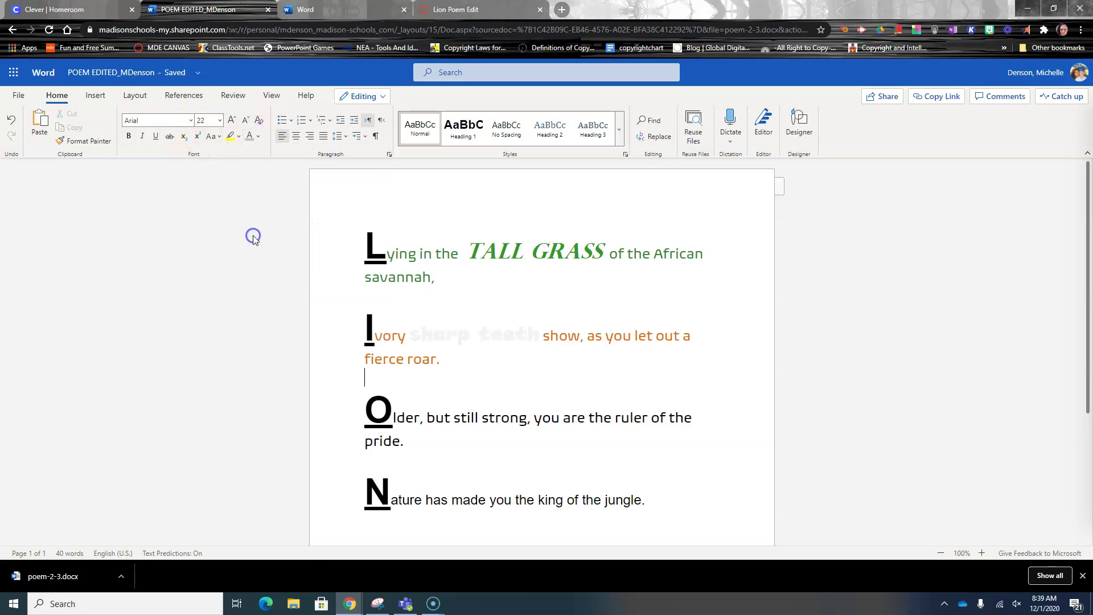
pyautogui.moveTo(409, 335); pyautogui.dragTo(544, 335)
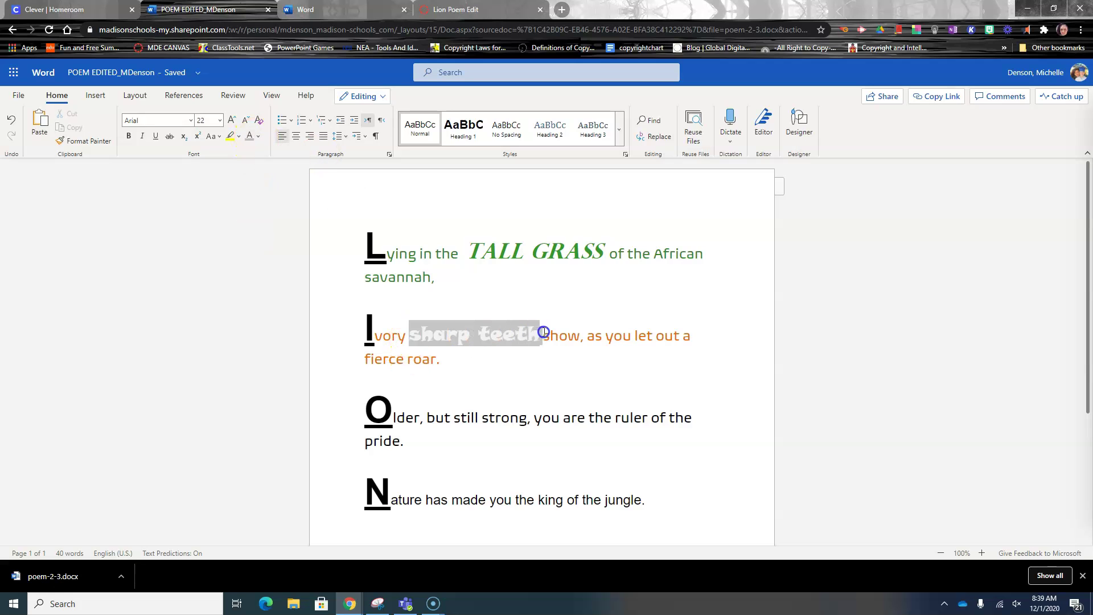
pyautogui.click(258, 137)
pyautogui.click(252, 246)
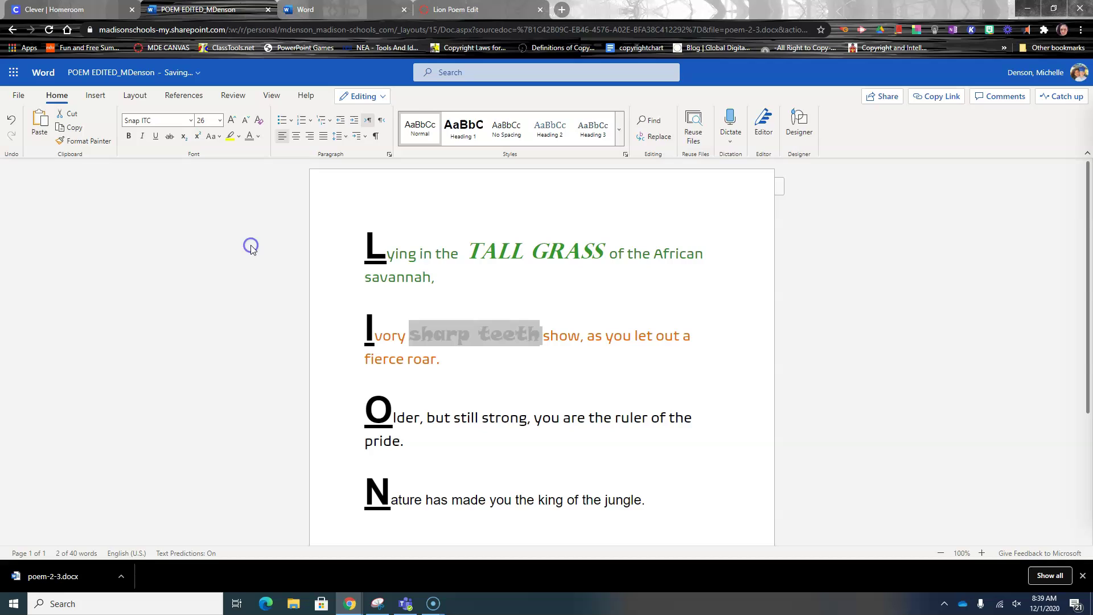
pyautogui.click(508, 392)
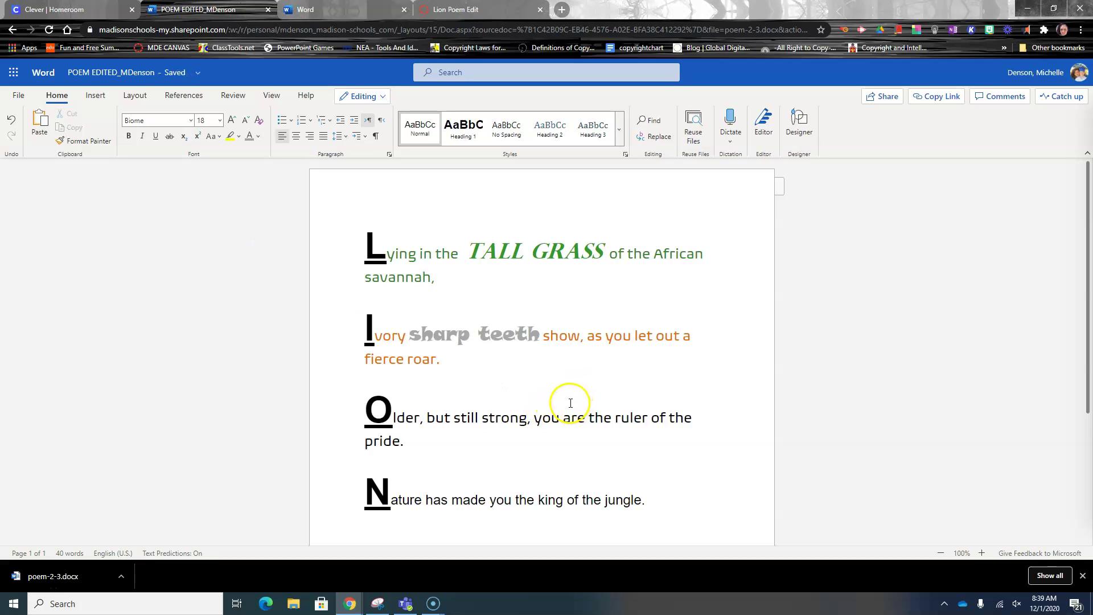
# - Set the words 'fierce roar' in Matura MT Script Capitals
pyautogui.moveTo(364, 361); pyautogui.dragTo(434, 367)
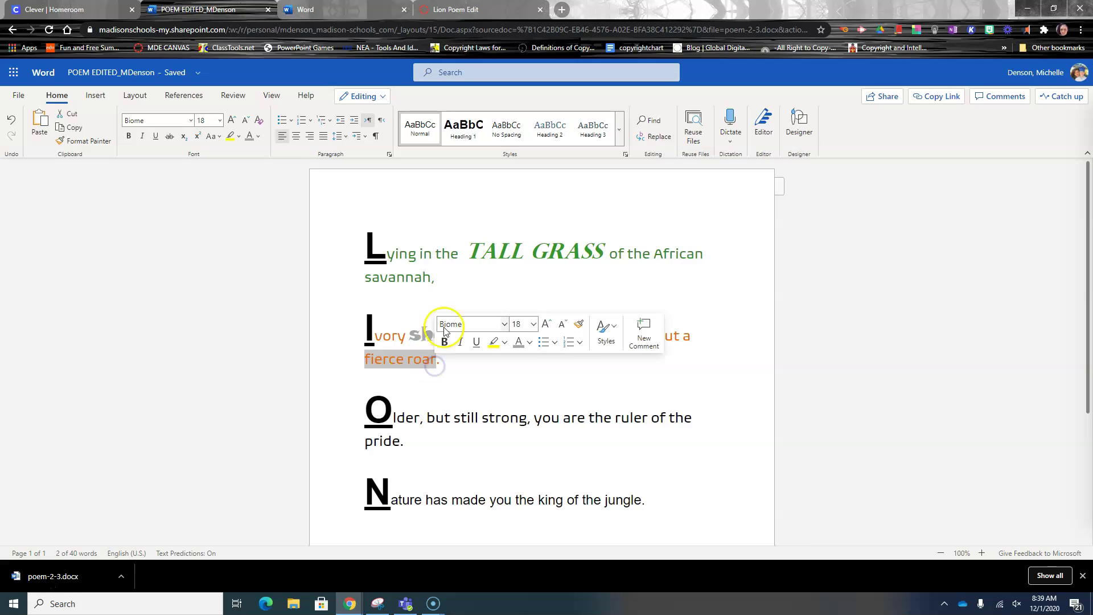
pyautogui.click(190, 119)
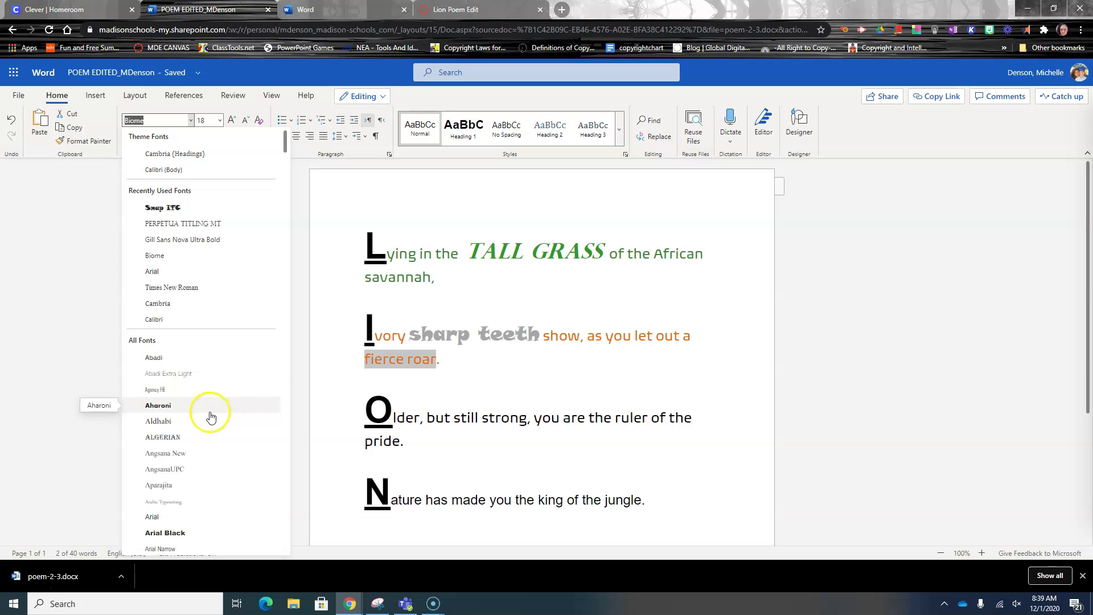
pyautogui.scroll(-10, 211, 417)
pyautogui.scroll(-10, 209, 409)
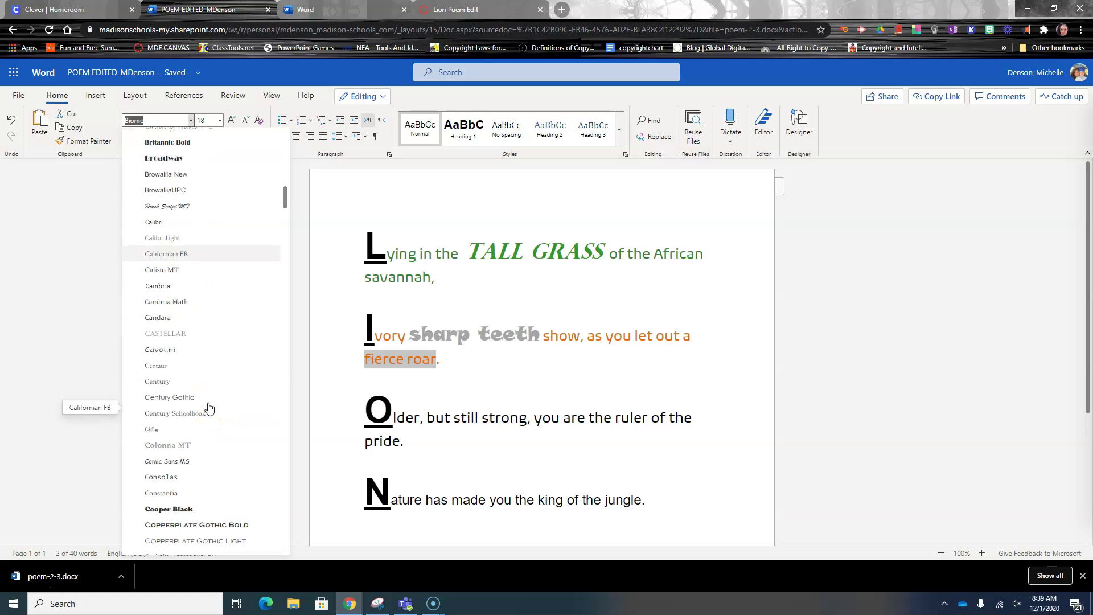
pyautogui.scroll(-10, 209, 408)
pyautogui.scroll(-4, 212, 407)
pyautogui.click(210, 385)
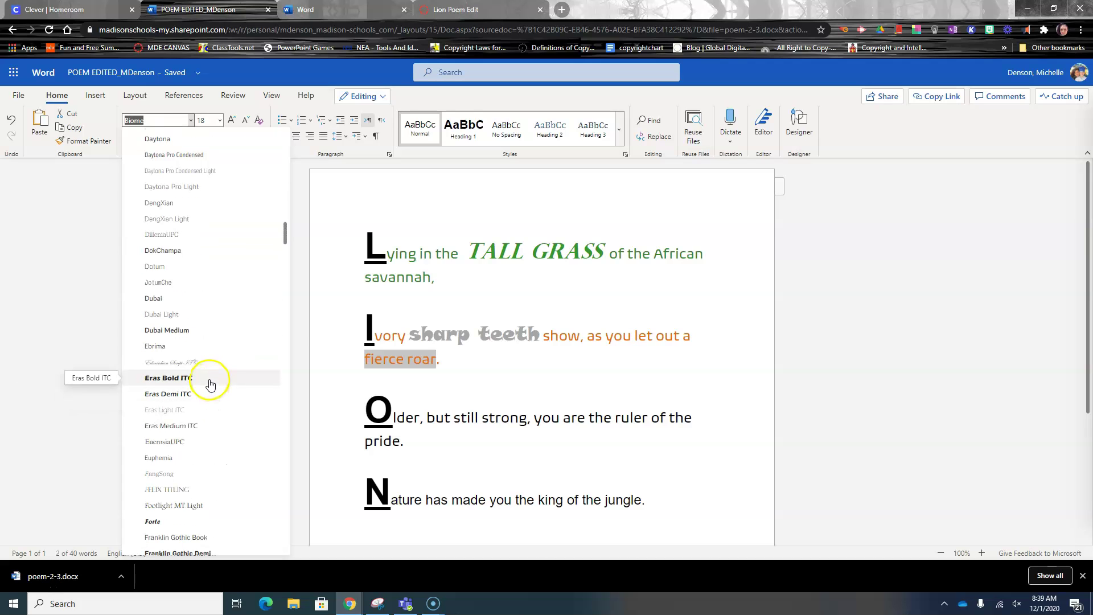
pyautogui.scroll(-8, 211, 385)
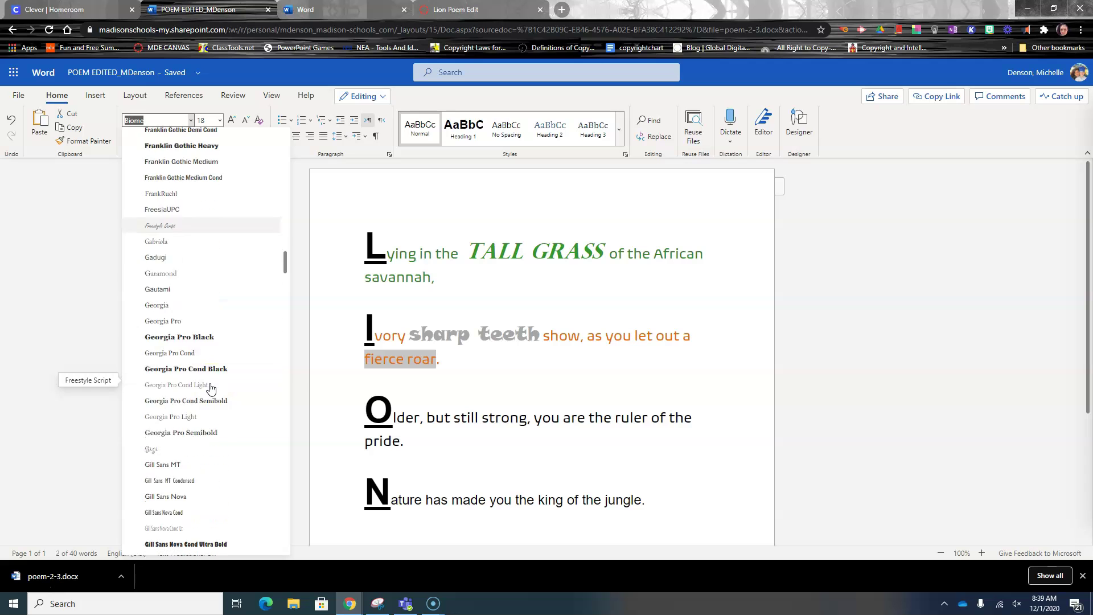
pyautogui.scroll(-10, 210, 388)
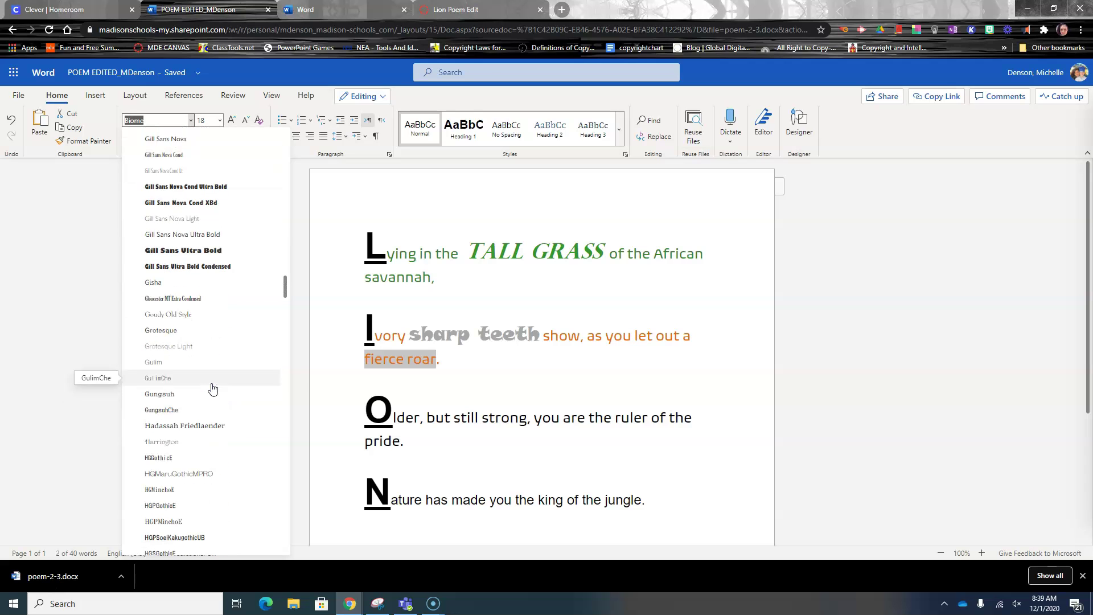
pyautogui.scroll(-10, 212, 389)
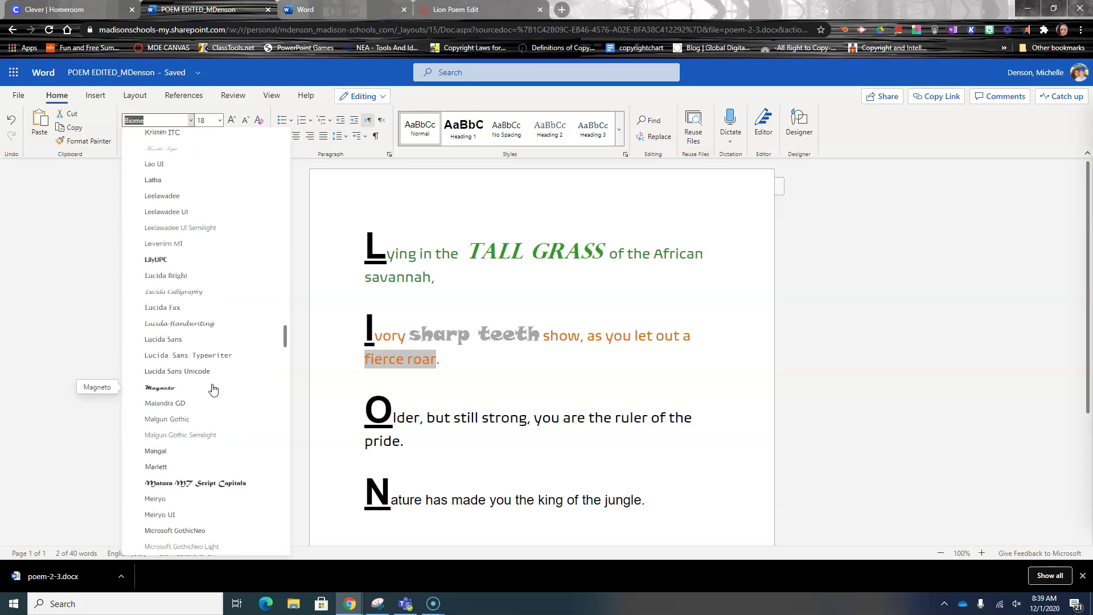
pyautogui.scroll(-5, 212, 388)
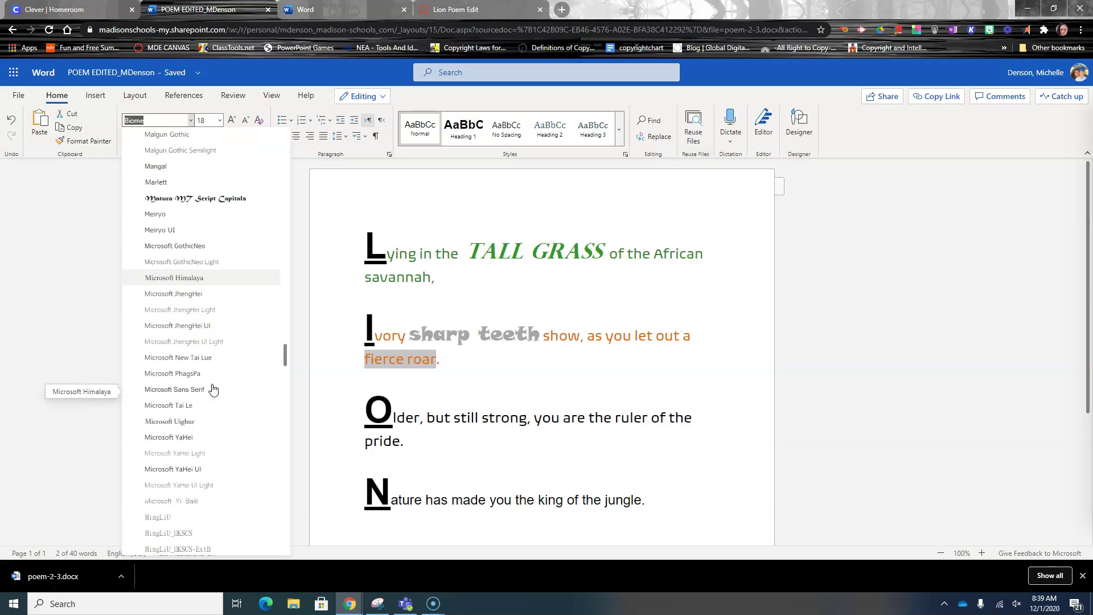
pyautogui.click(227, 199)
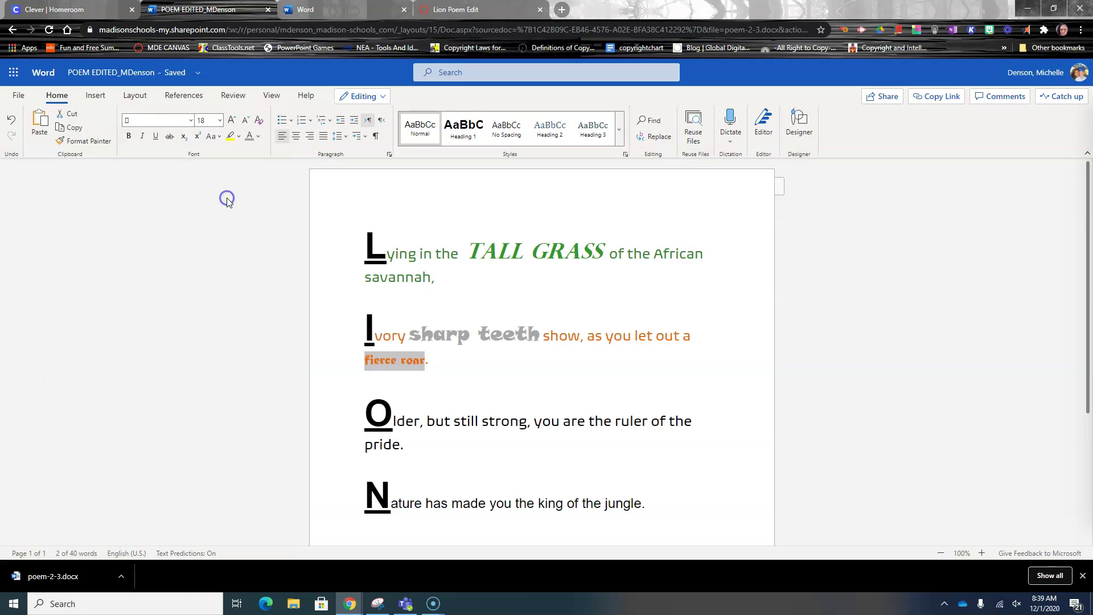
# - Color 'fierce roar' red and enlarge it to 28 pt
pyautogui.click(259, 137)
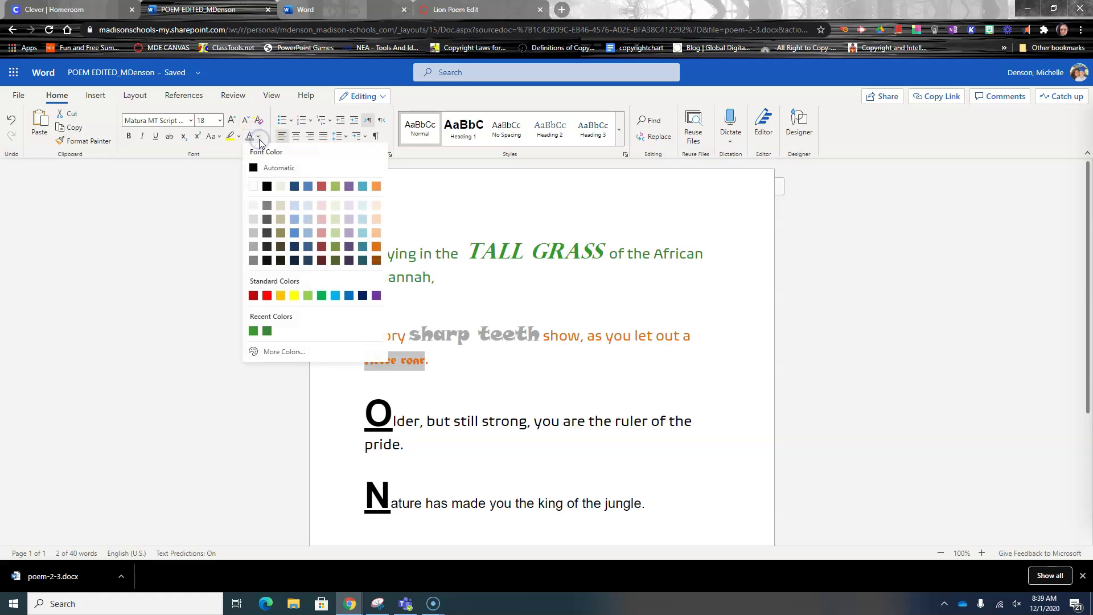
pyautogui.click(267, 297)
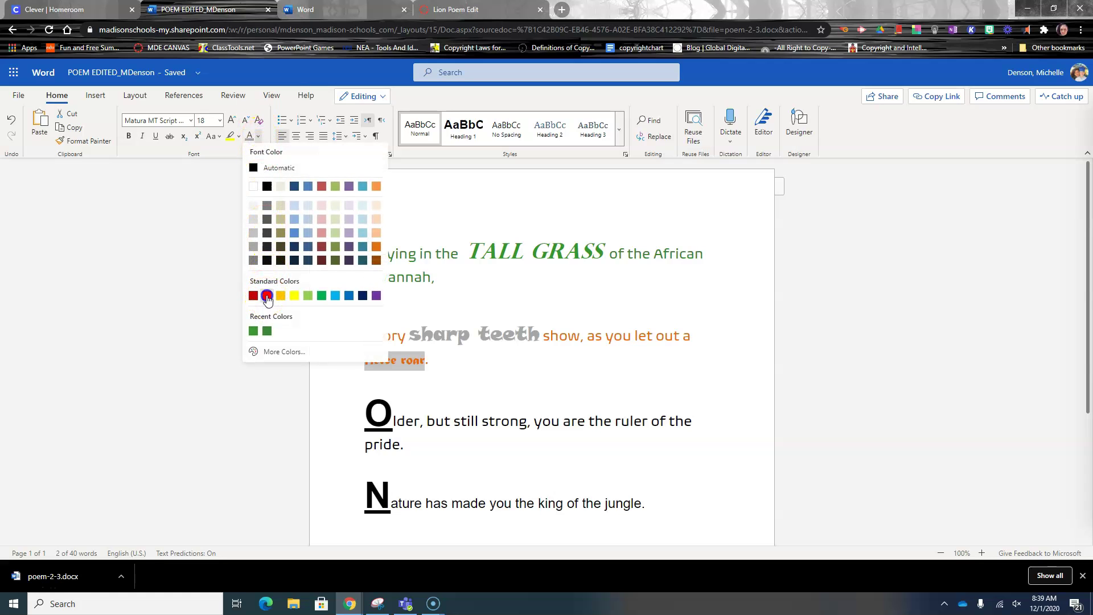
pyautogui.click(220, 120)
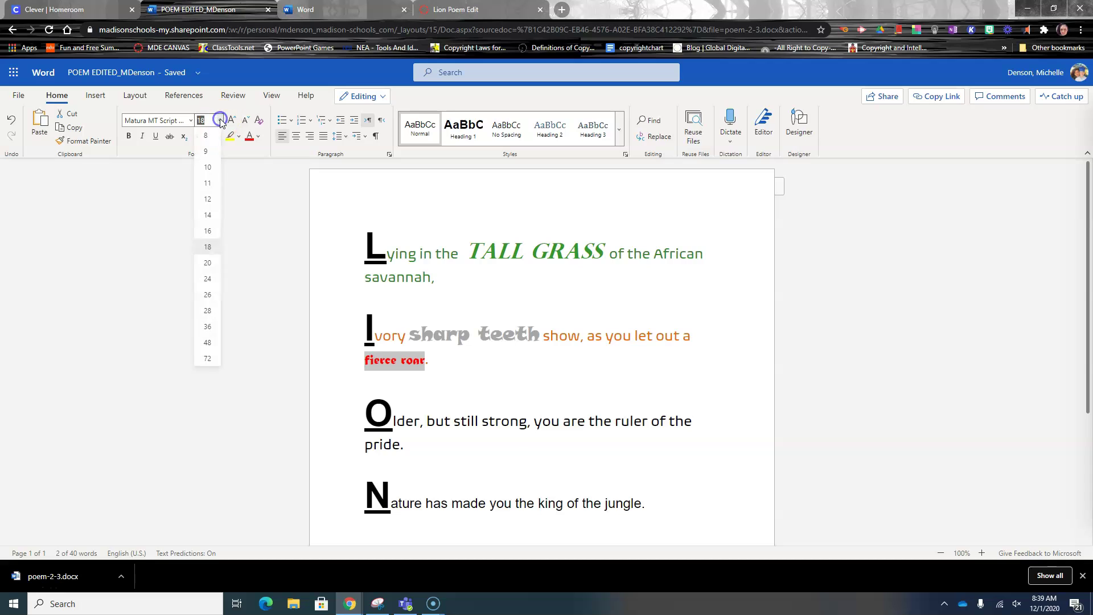
pyautogui.click(208, 311)
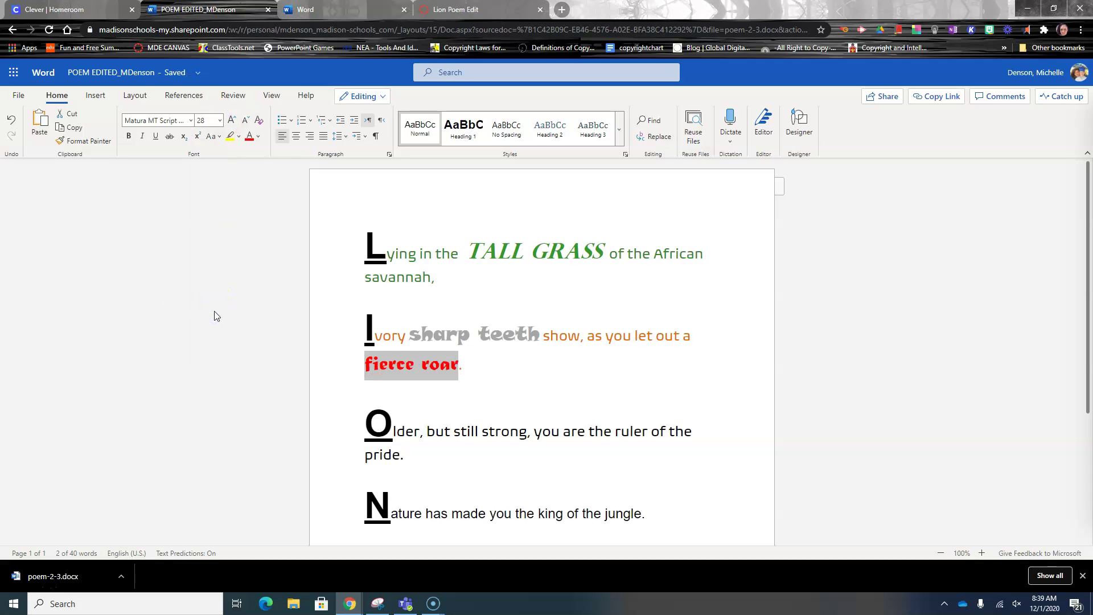
pyautogui.click(466, 389)
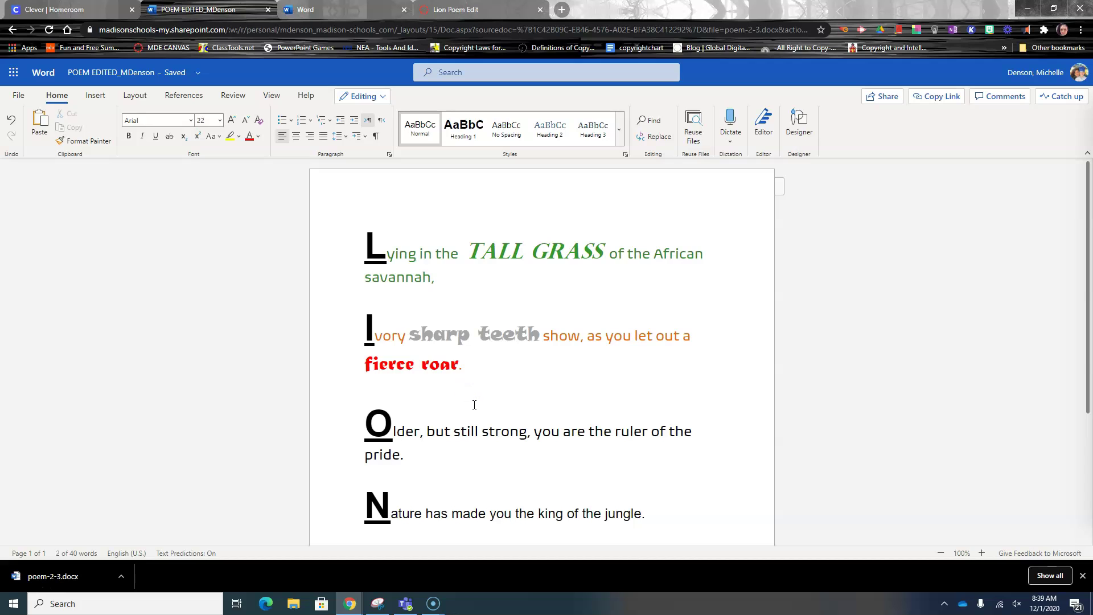
pyautogui.scroll(-2, 474, 405)
# - Color the Older line from 'lder' through 'pride.' light blue, leaving the O unchanged
pyautogui.click(402, 317)
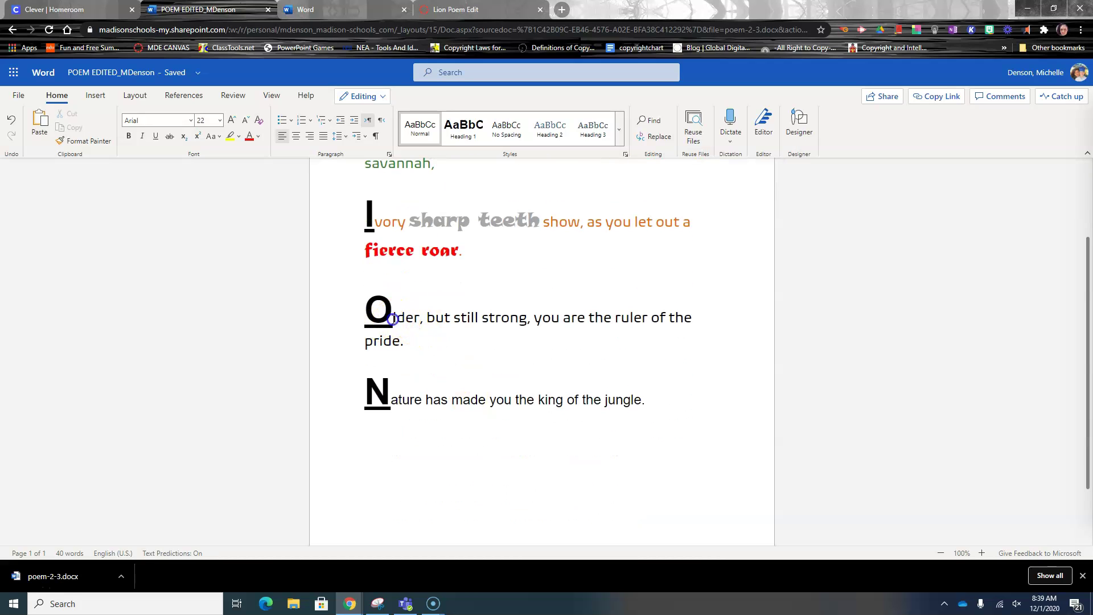
pyautogui.moveTo(393, 319); pyautogui.dragTo(403, 340)
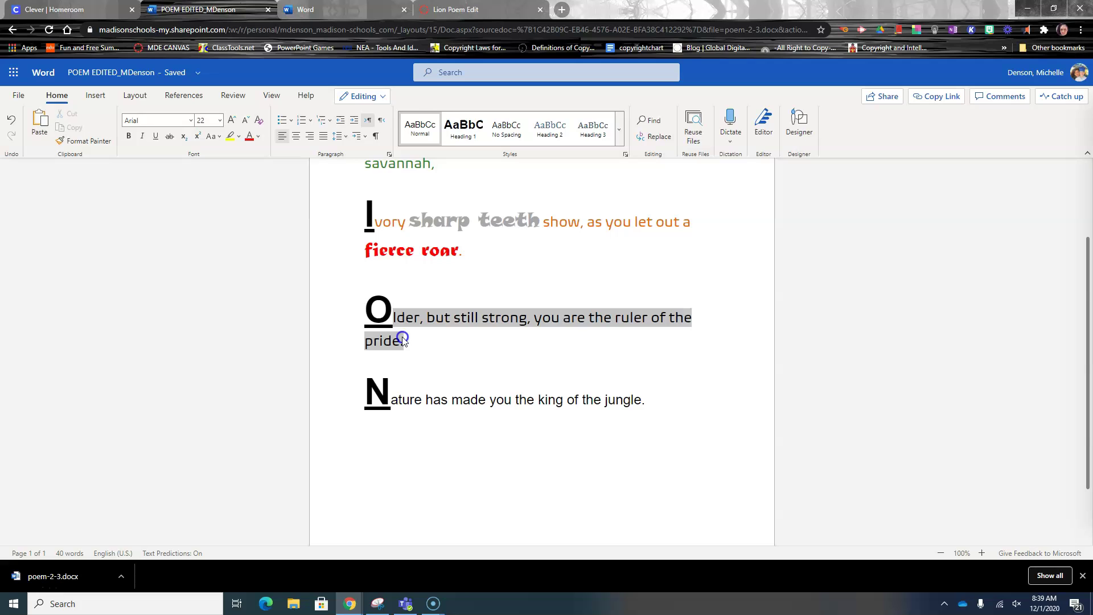
pyautogui.click(258, 137)
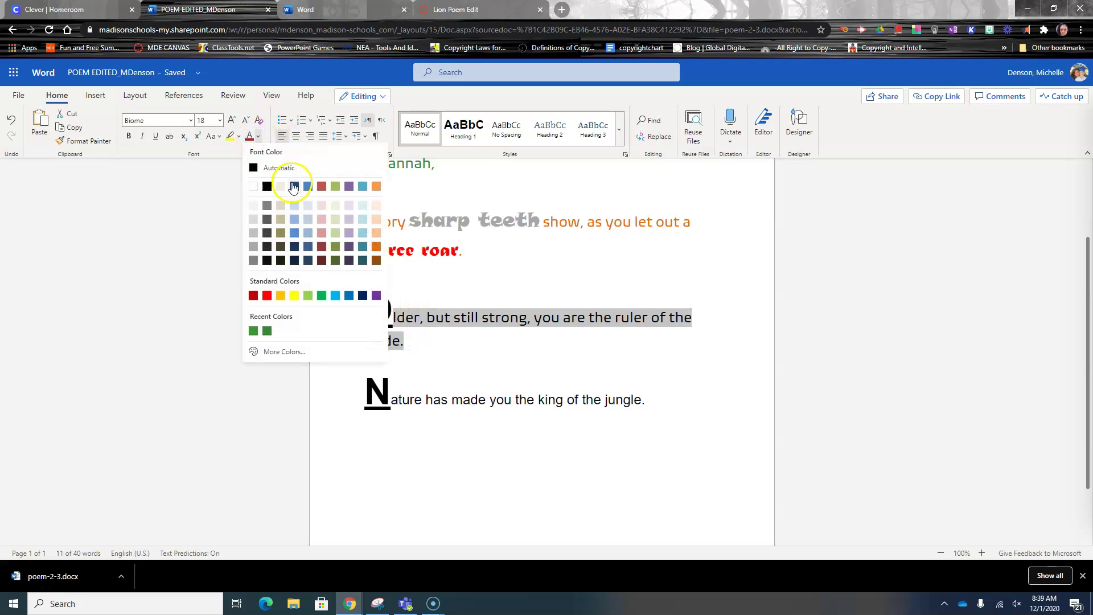
pyautogui.click(294, 234)
pyautogui.click(480, 318)
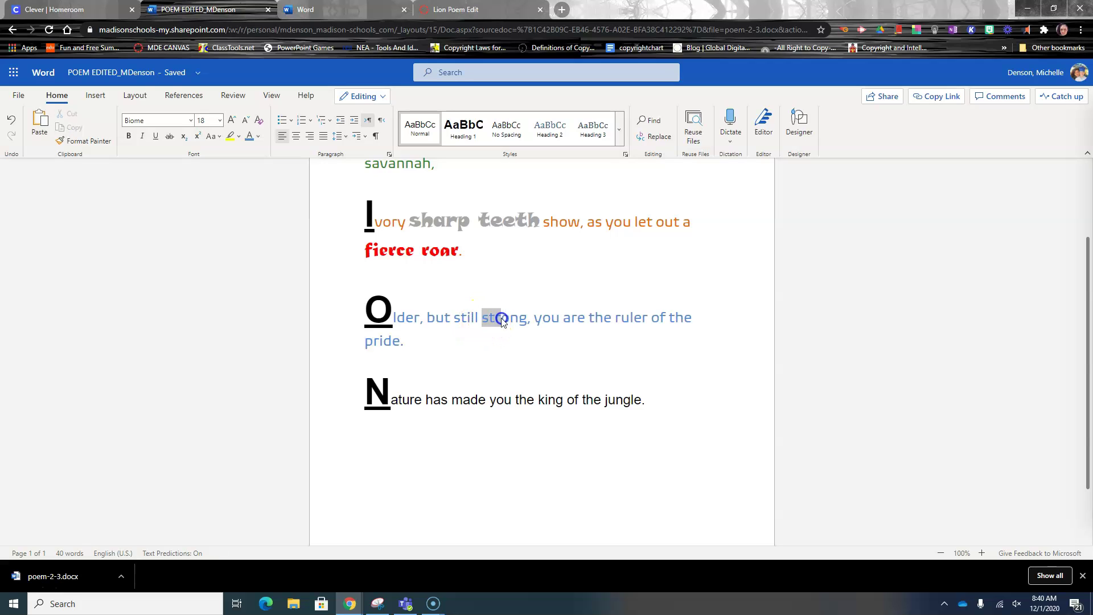
# - Set the word 'strong' in Gill Sans Ultra Bold
pyautogui.moveTo(524, 316); pyautogui.dragTo(524, 316)
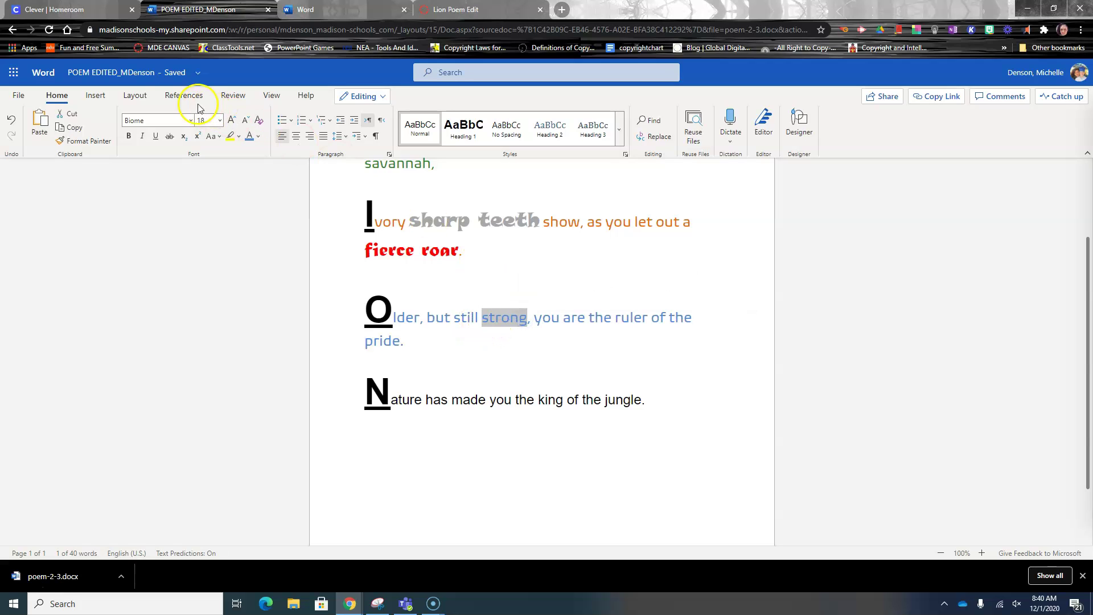
pyautogui.click(192, 121)
pyautogui.scroll(-5, 199, 390)
pyautogui.scroll(-1, 194, 392)
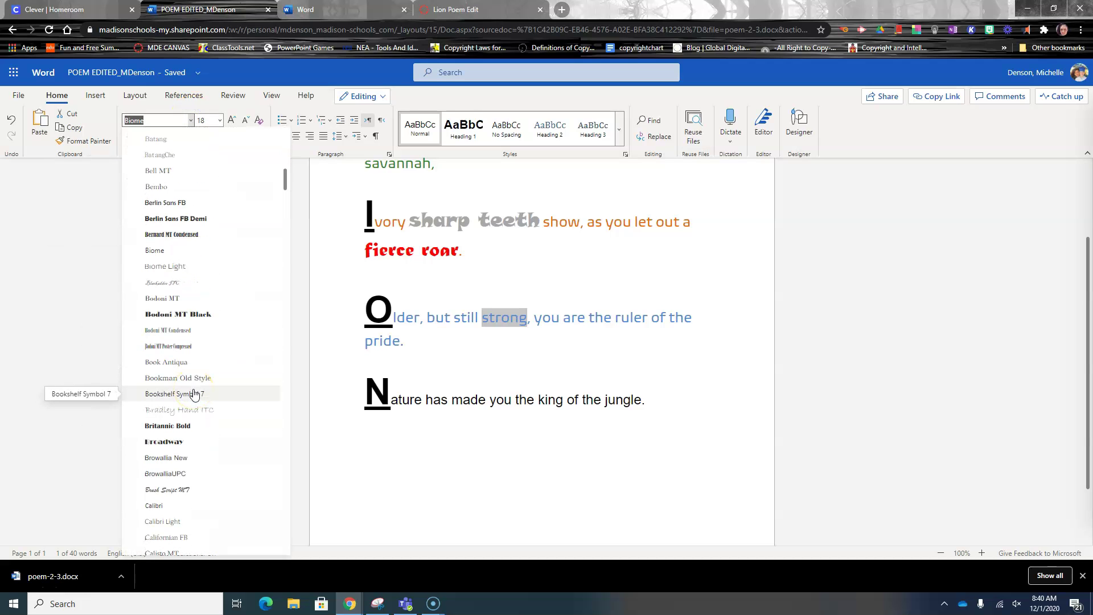
pyautogui.scroll(-8, 194, 393)
pyautogui.scroll(-9, 194, 389)
pyautogui.scroll(-7, 194, 387)
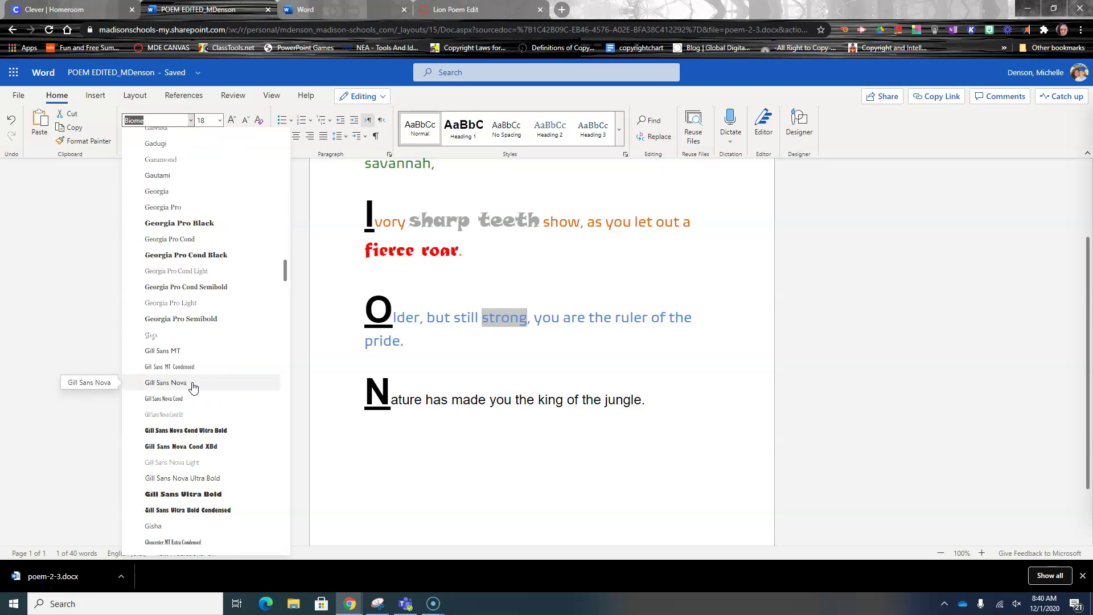
pyautogui.click(191, 494)
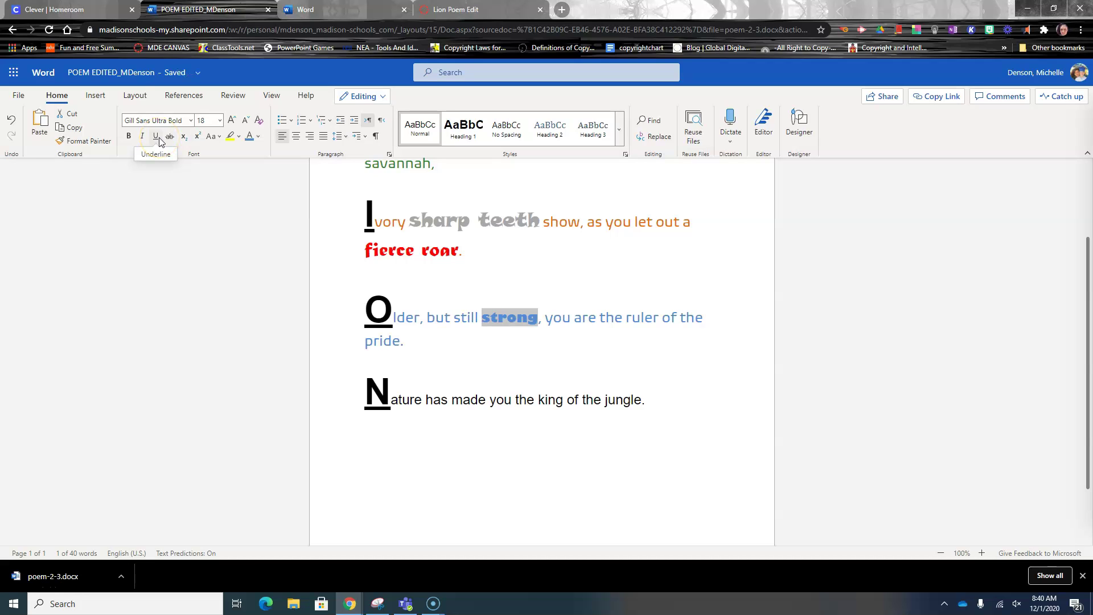
# - Underline 'strong' and recolor it black
pyautogui.click(159, 139)
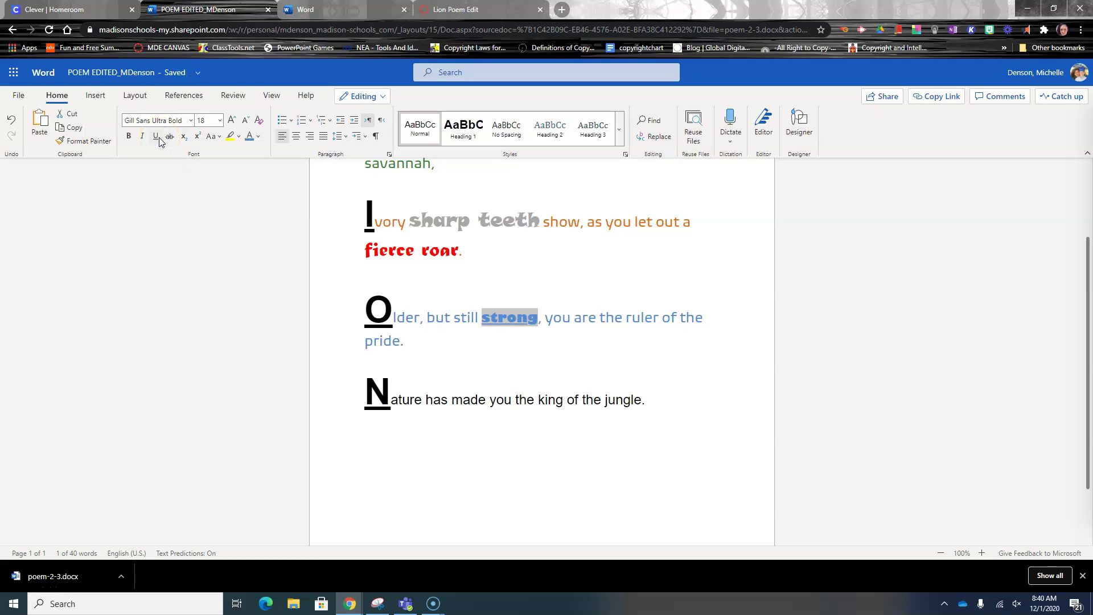
pyautogui.click(259, 139)
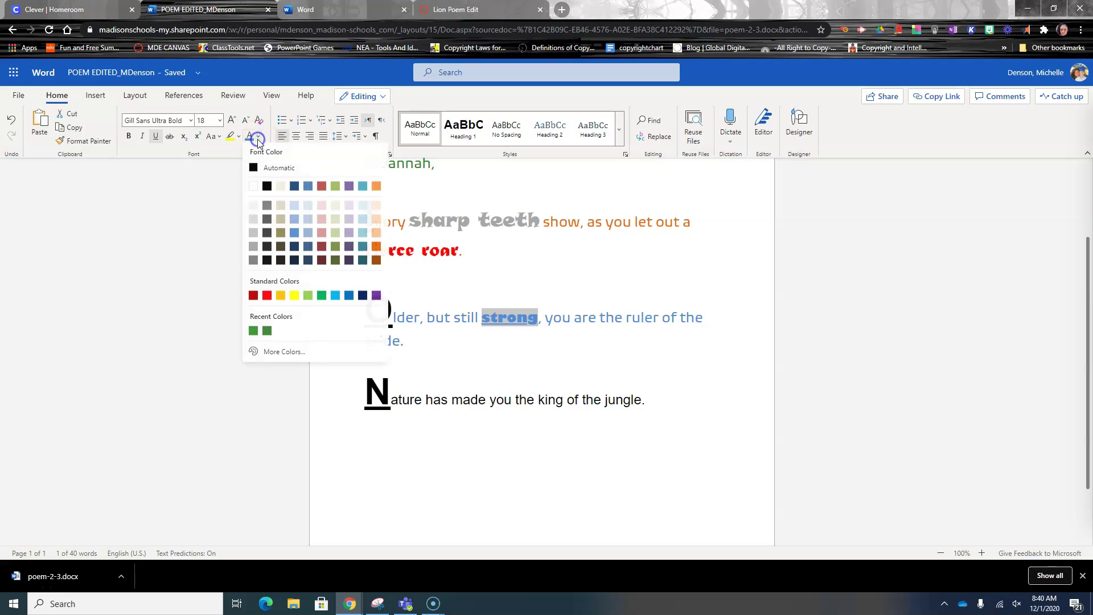
pyautogui.click(265, 260)
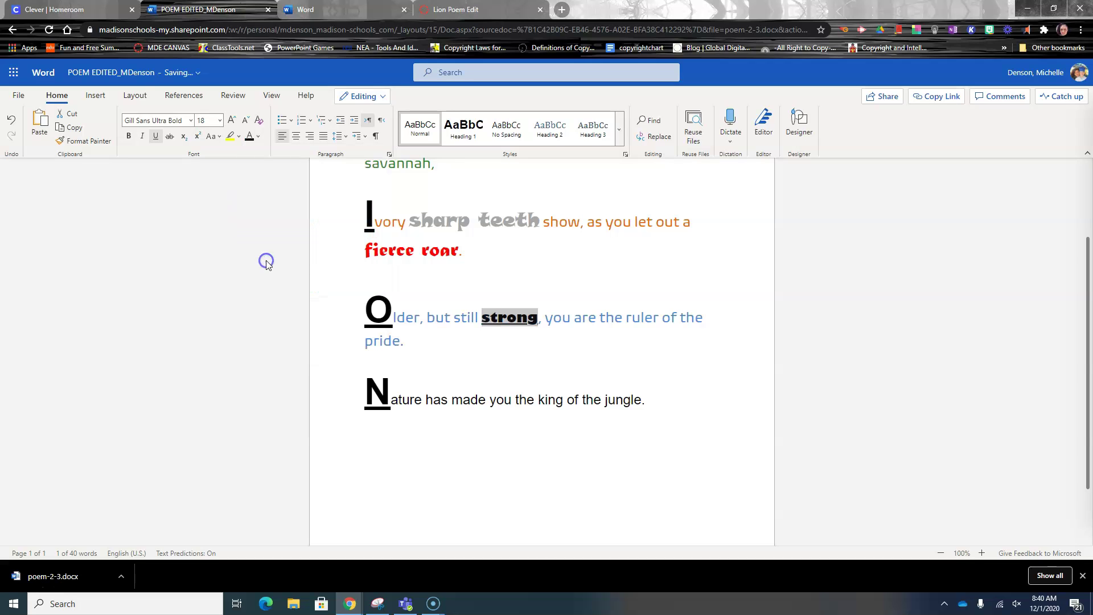
# - Give 'ruler of the pride.' a yellow text highlight
pyautogui.click(586, 353)
pyautogui.click(624, 317)
pyautogui.moveTo(624, 318); pyautogui.dragTo(697, 334)
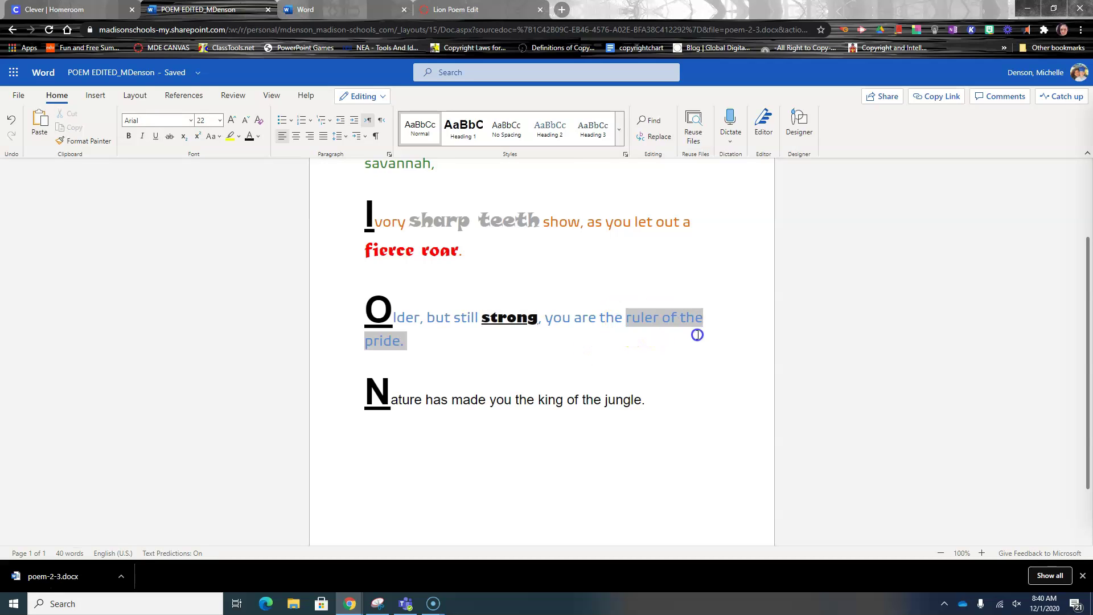
pyautogui.click(231, 137)
pyautogui.click(500, 350)
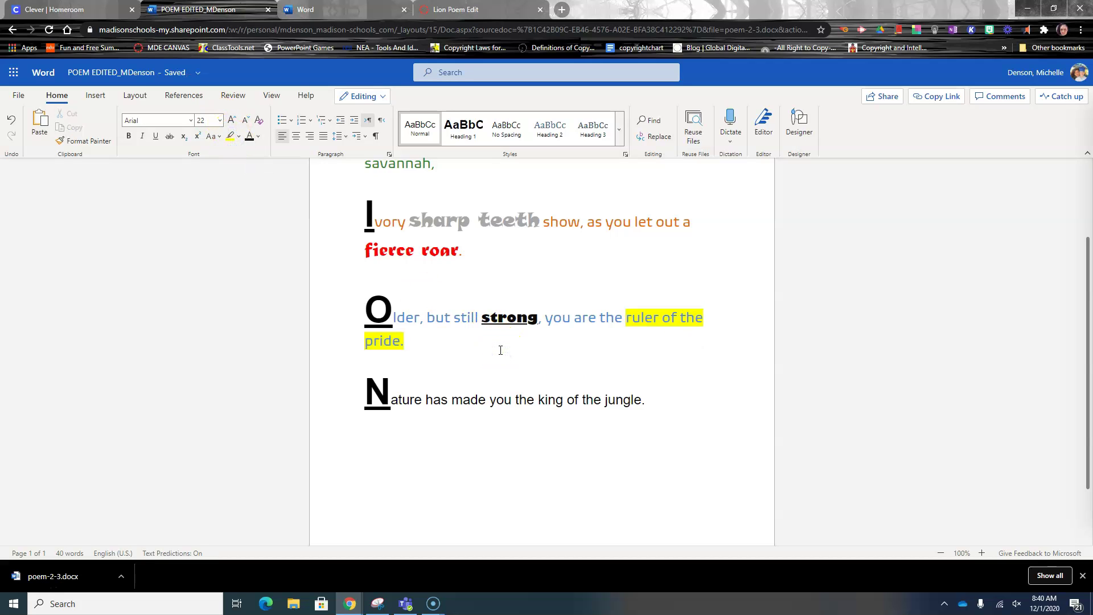
pyautogui.scroll(-2, 500, 350)
pyautogui.click(389, 341)
# - Change 'king' on the Nature line to UPPER CASE using the 'change case' search
pyautogui.click(535, 330)
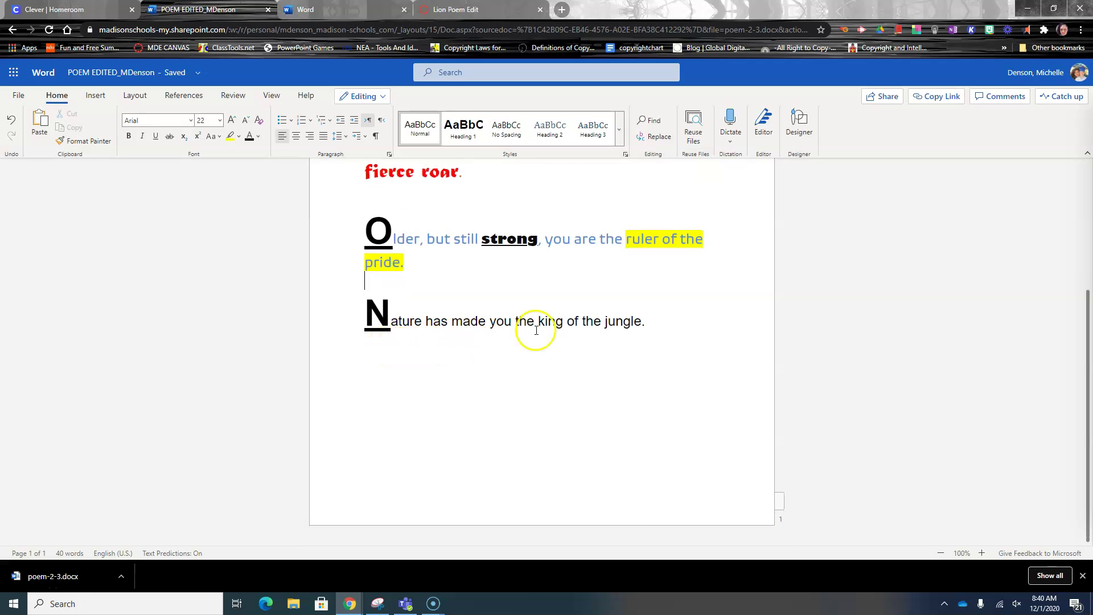
pyautogui.moveTo(539, 323); pyautogui.dragTo(564, 337)
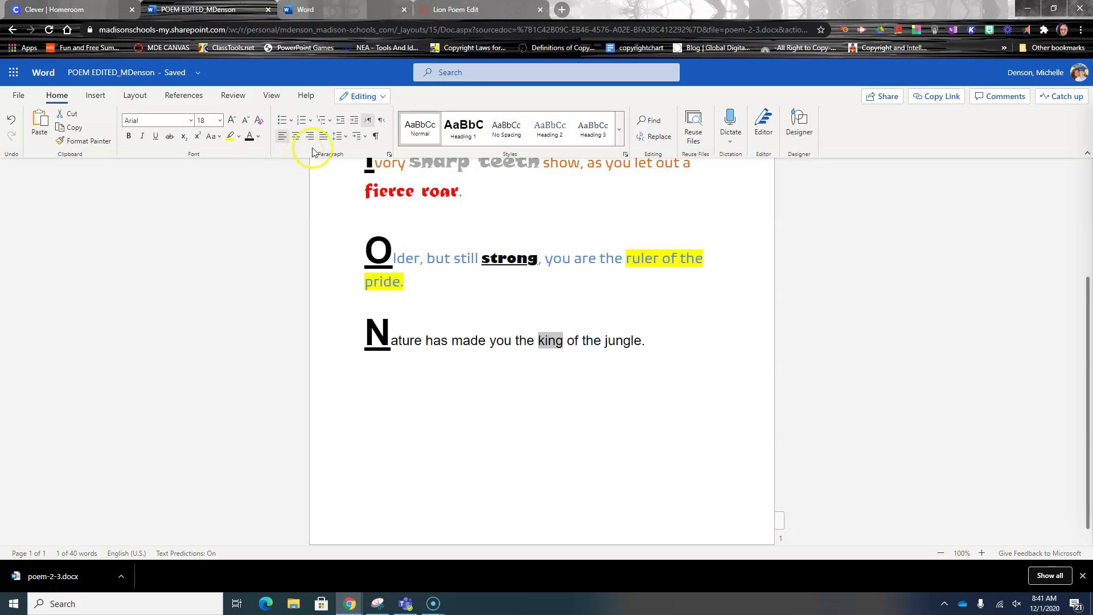
pyautogui.click(461, 73)
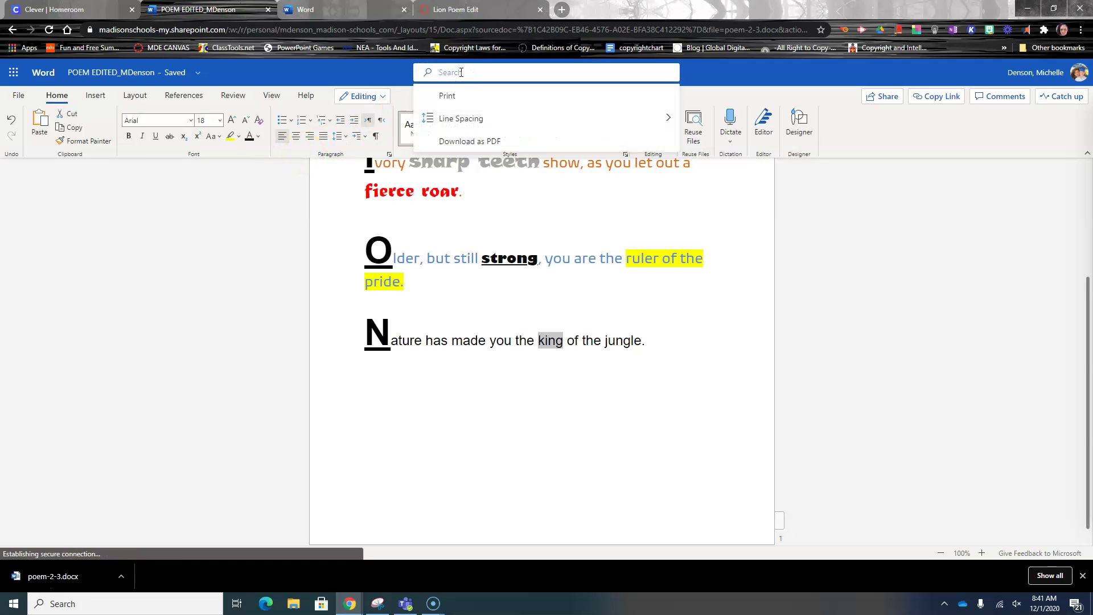
pyautogui.write('change case')
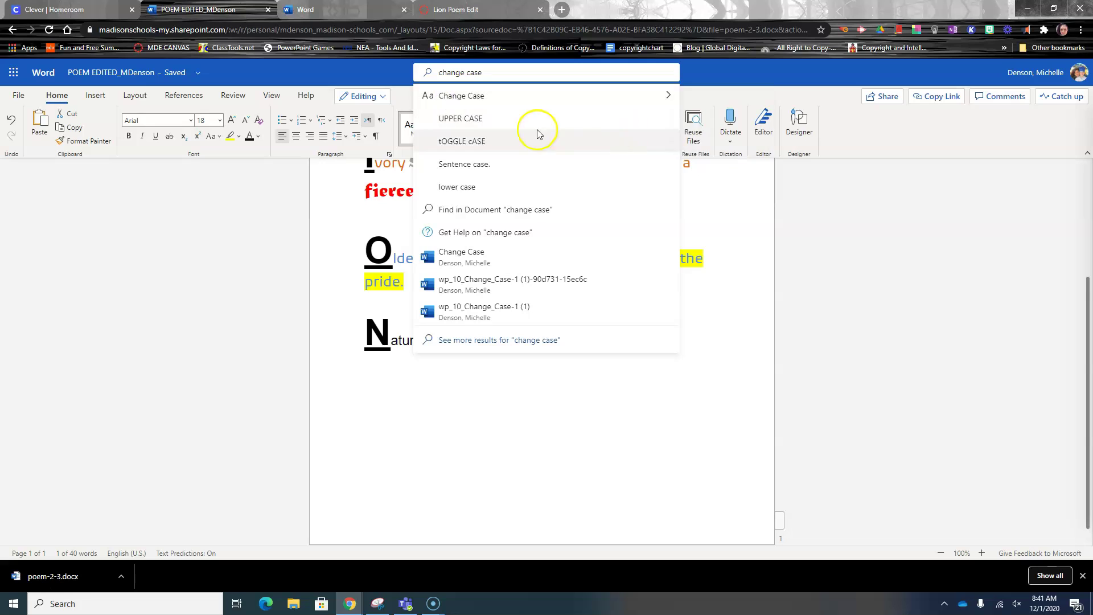
pyautogui.click(517, 118)
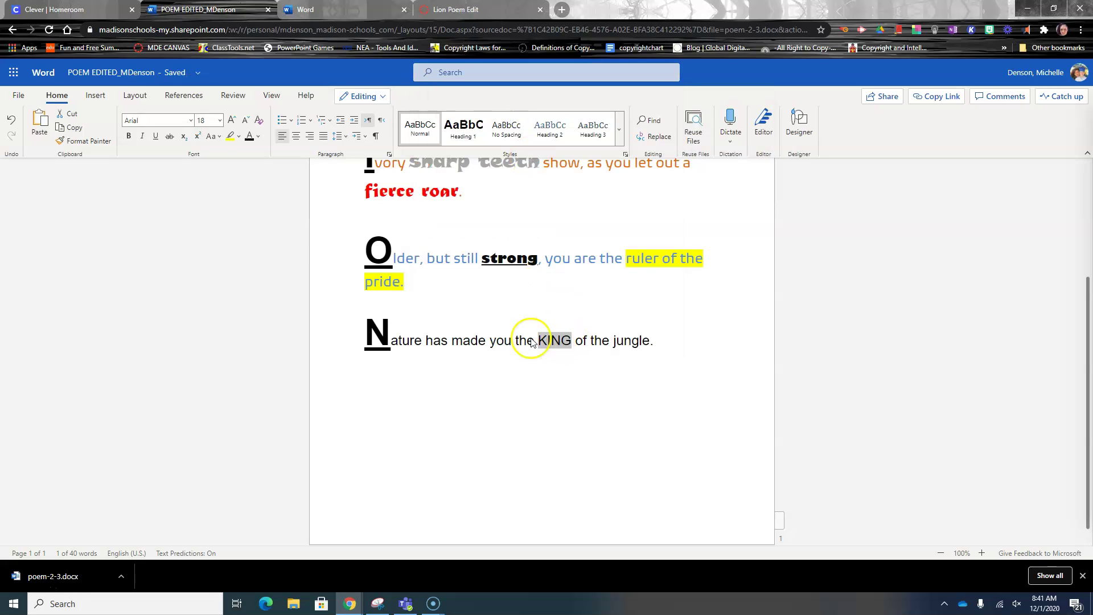
# - Set KING in Rockwell Nova Extra Bold with a yellow highlight
pyautogui.click(190, 121)
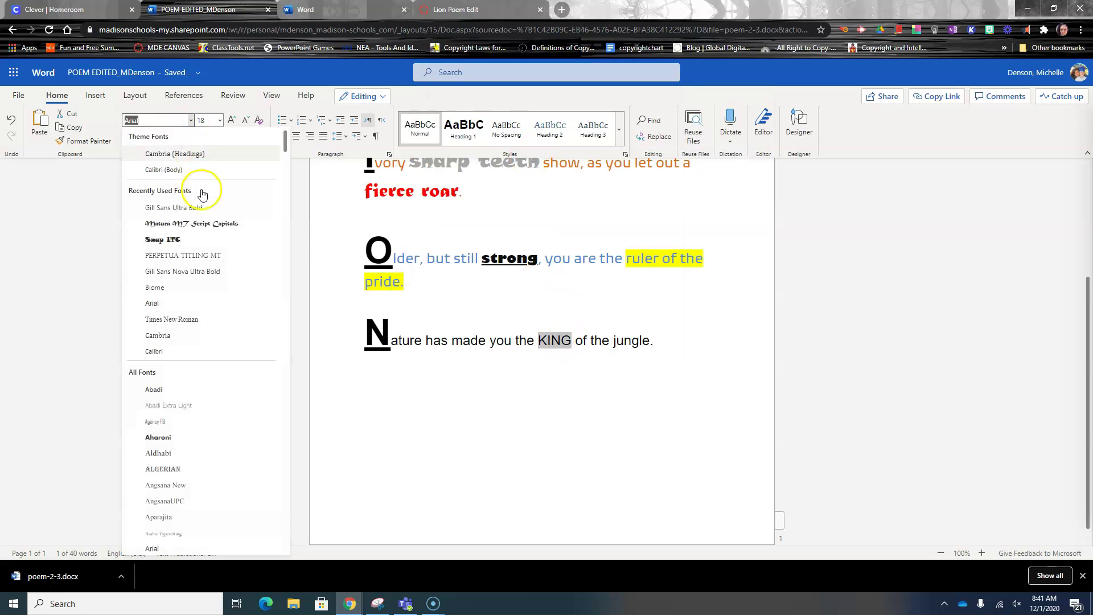
pyautogui.scroll(-5, 211, 449)
pyautogui.scroll(-10, 208, 445)
pyautogui.scroll(-12, 212, 443)
pyautogui.scroll(-10, 216, 436)
pyautogui.scroll(-10, 220, 430)
pyautogui.scroll(-8, 220, 430)
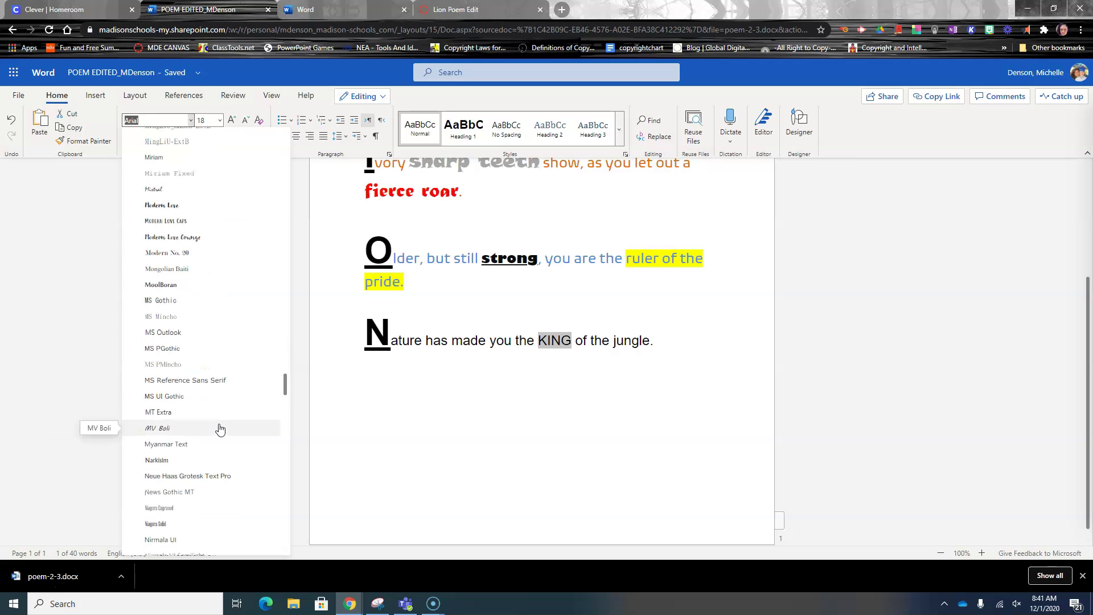
pyautogui.scroll(-10, 219, 430)
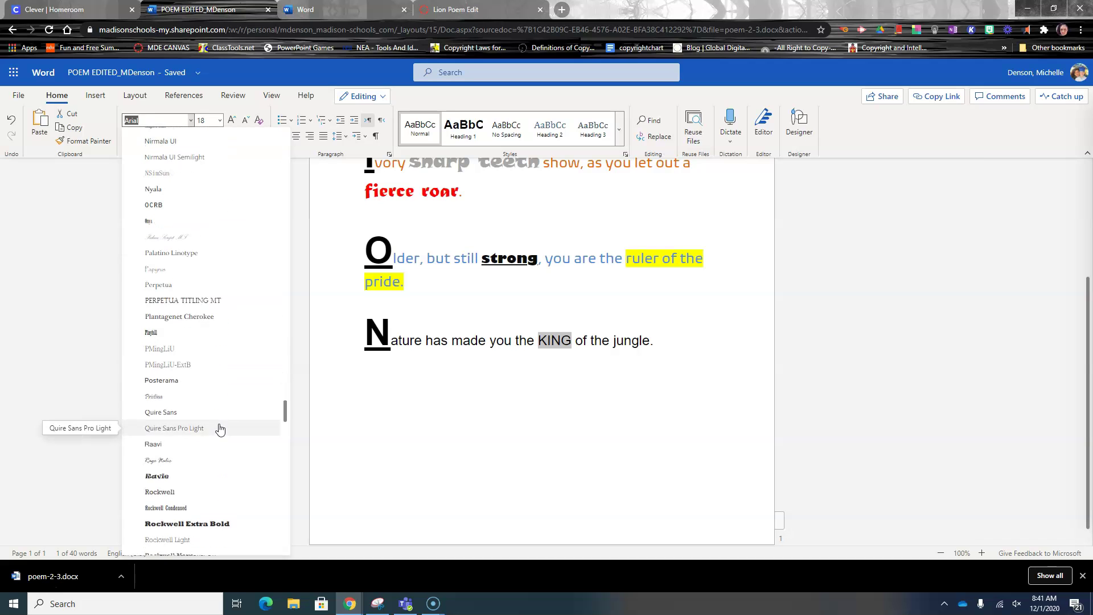
pyautogui.scroll(-3, 220, 430)
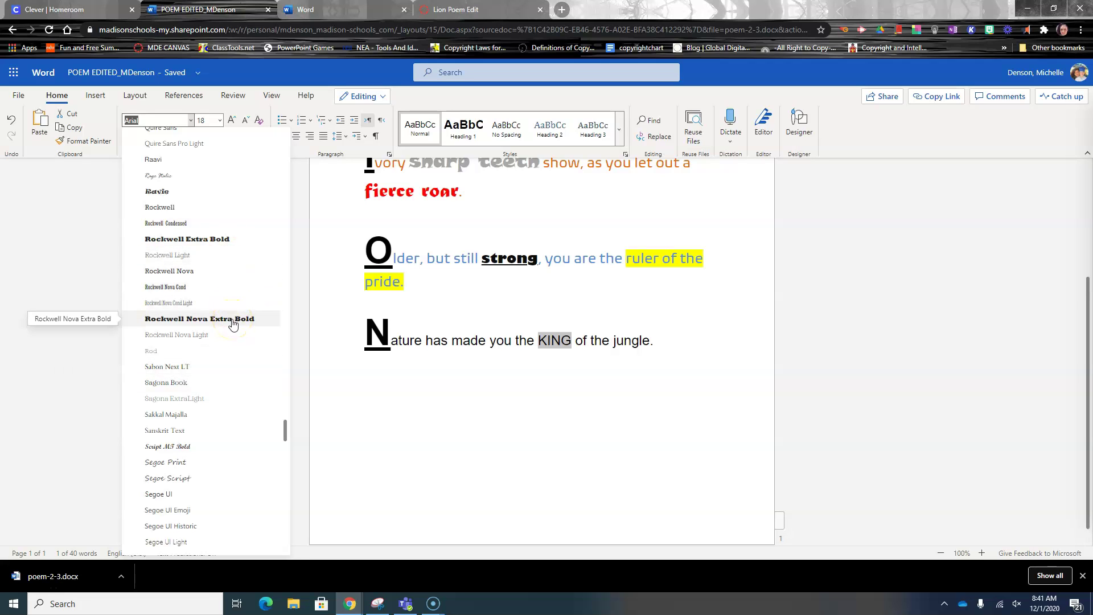
pyautogui.click(233, 322)
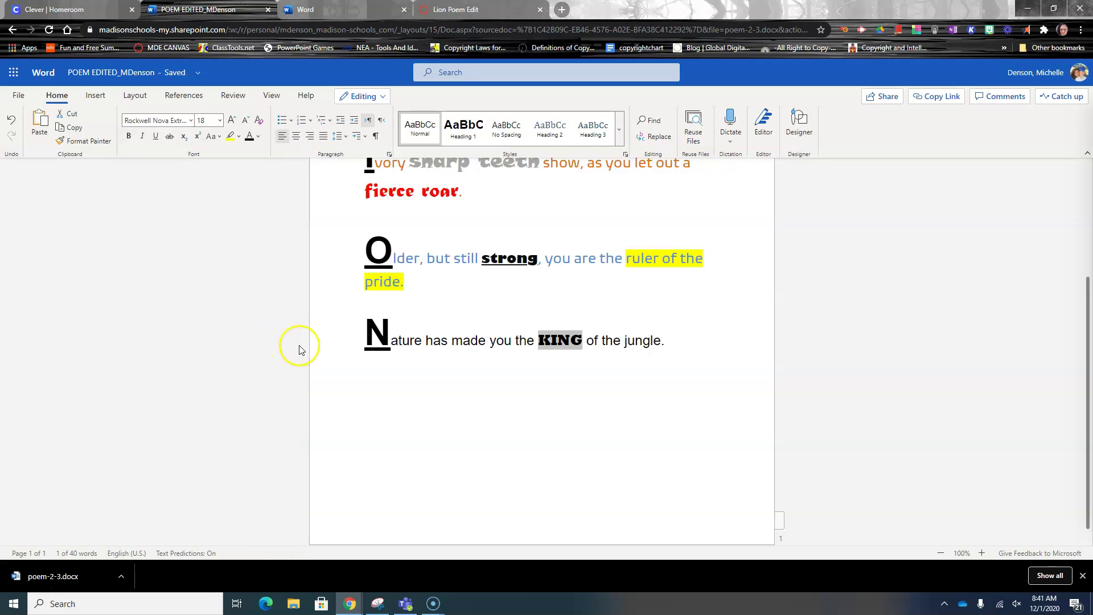
pyautogui.click(230, 137)
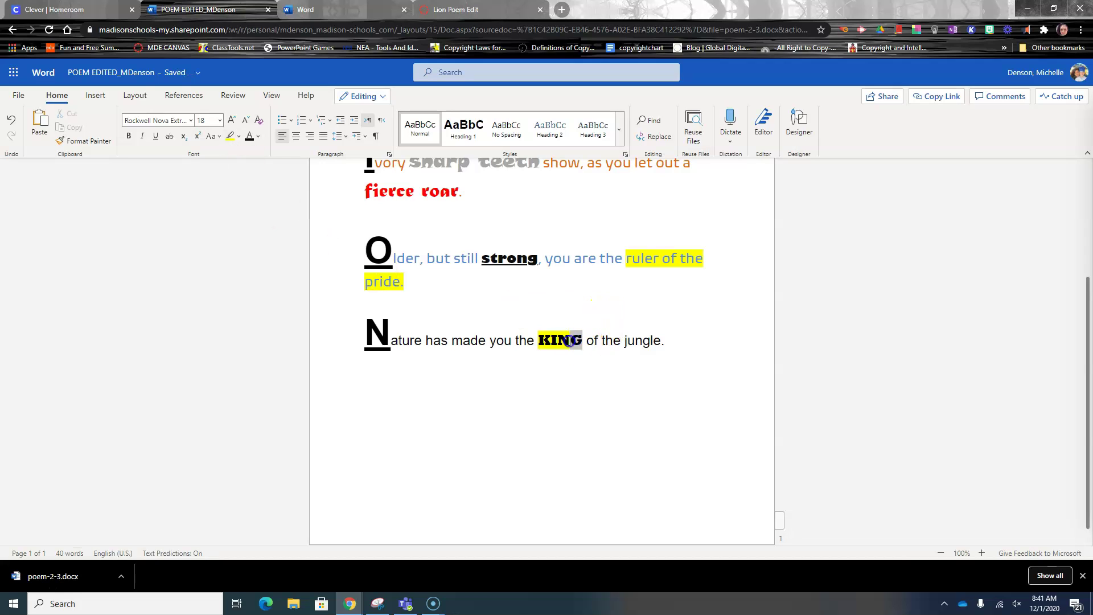
pyautogui.doubleClick(542, 342)
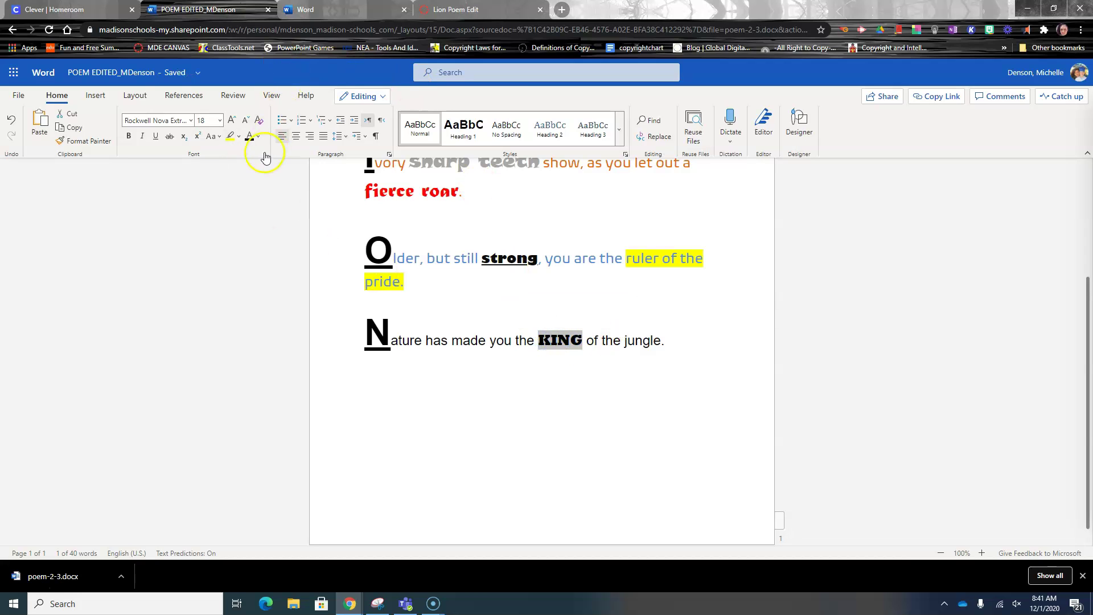
# - Color KING's letters with the custom bright yellow f2e829
pyautogui.click(253, 140)
pyautogui.click(258, 140)
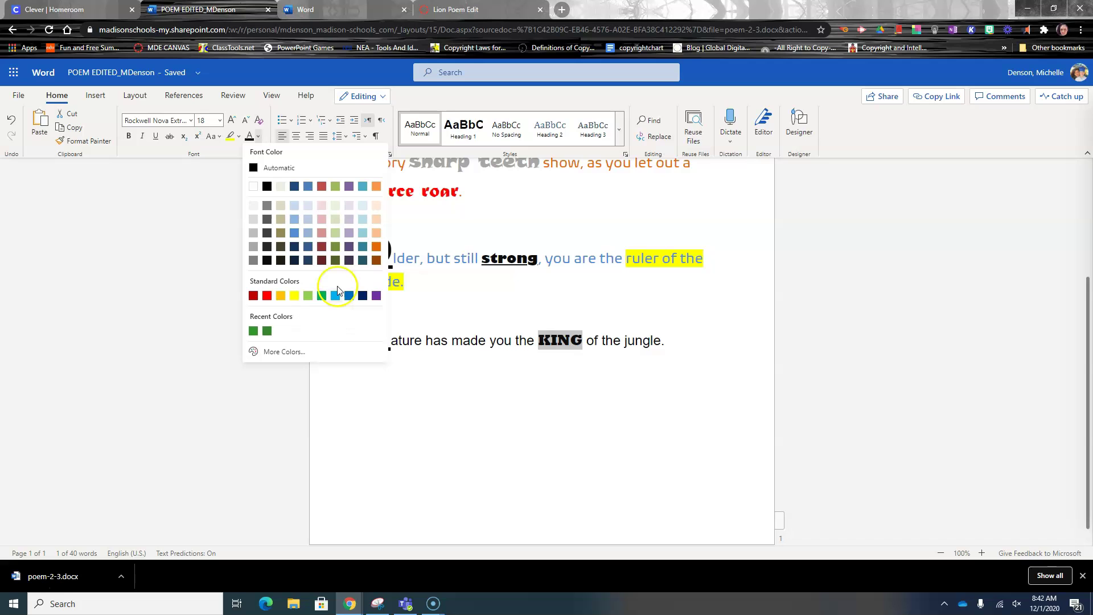
pyautogui.click(291, 351)
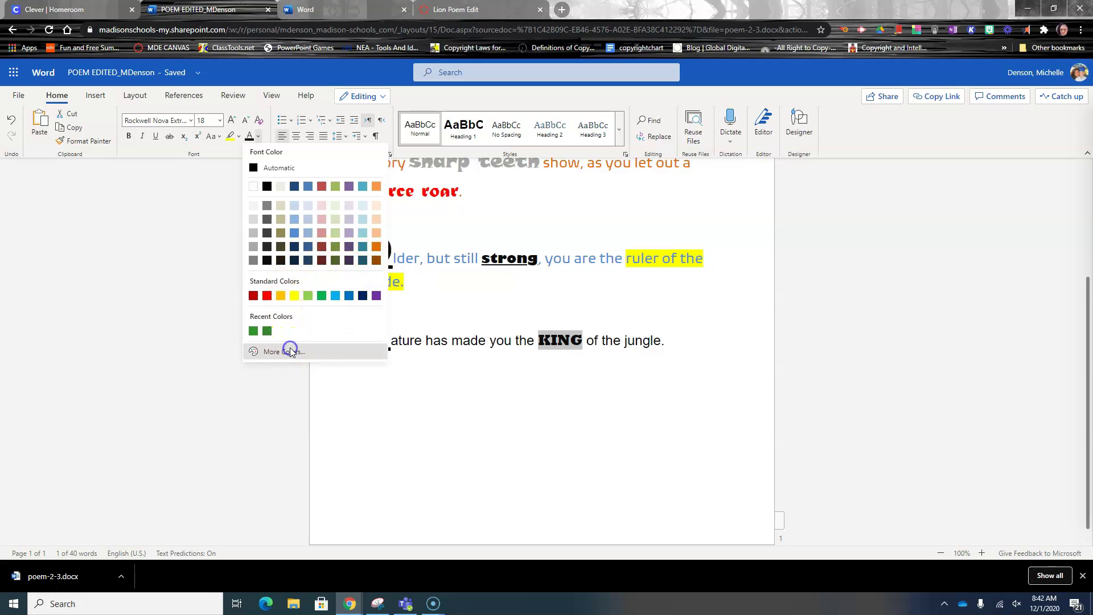
pyautogui.click(478, 361)
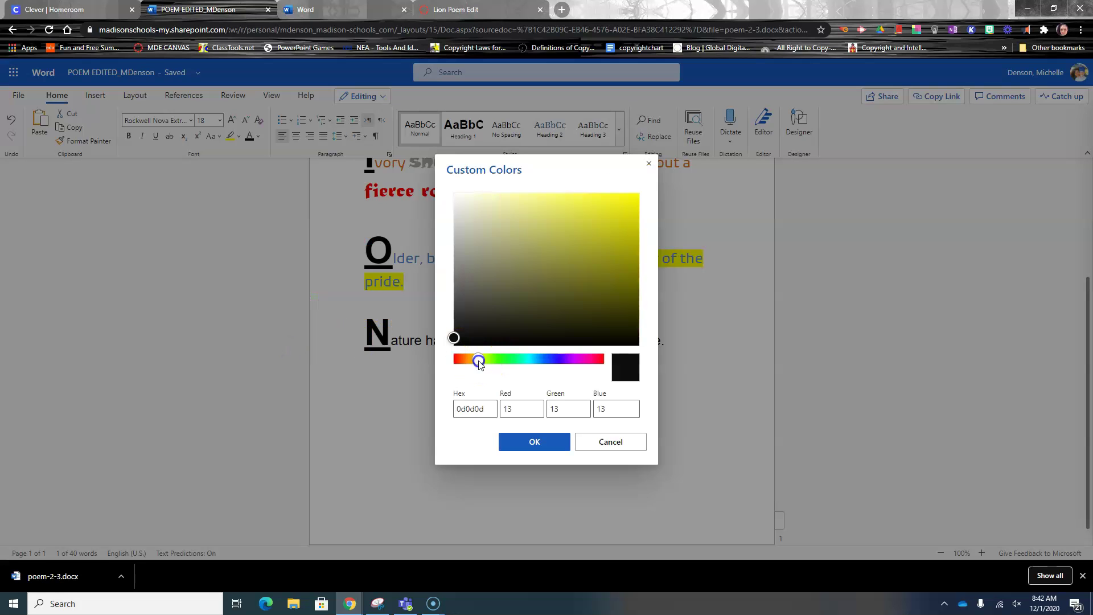
pyautogui.moveTo(484, 361); pyautogui.dragTo(480, 361)
pyautogui.click(608, 200)
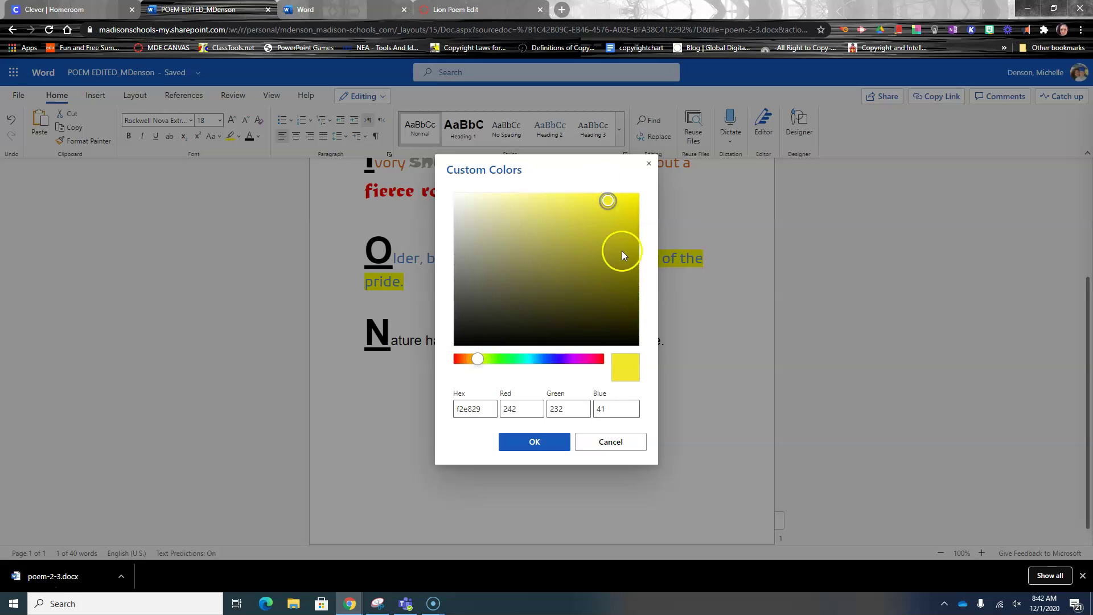
pyautogui.click(550, 443)
pyautogui.click(588, 426)
# - Reselect KING, keep its 18 pt size, and bring up the font color palette
pyautogui.moveTo(582, 341); pyautogui.dragTo(537, 338)
pyautogui.click(219, 122)
pyautogui.click(220, 122)
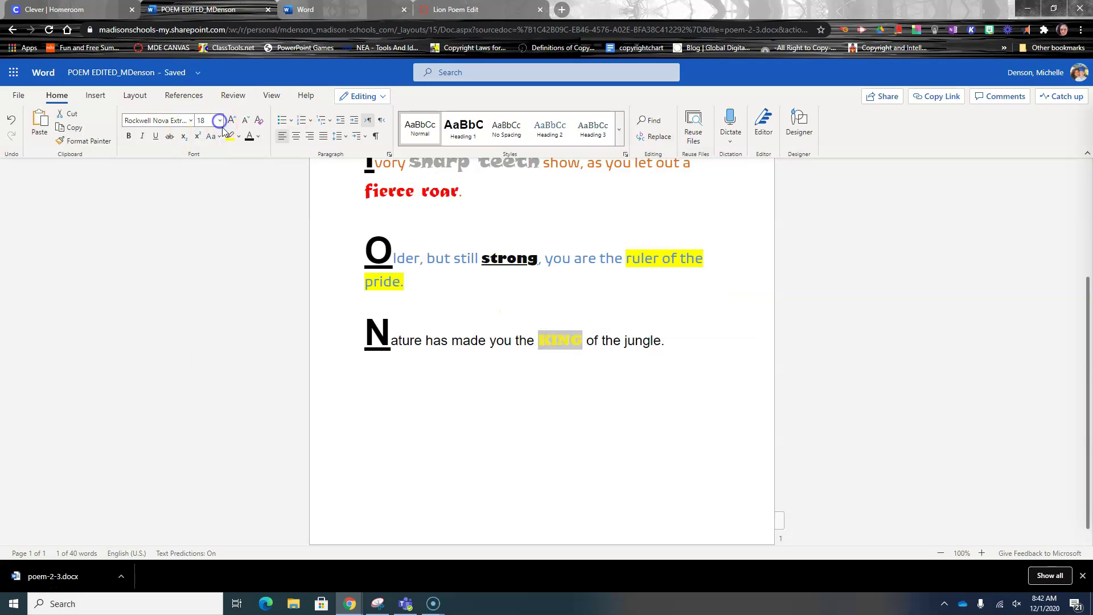
pyautogui.click(259, 138)
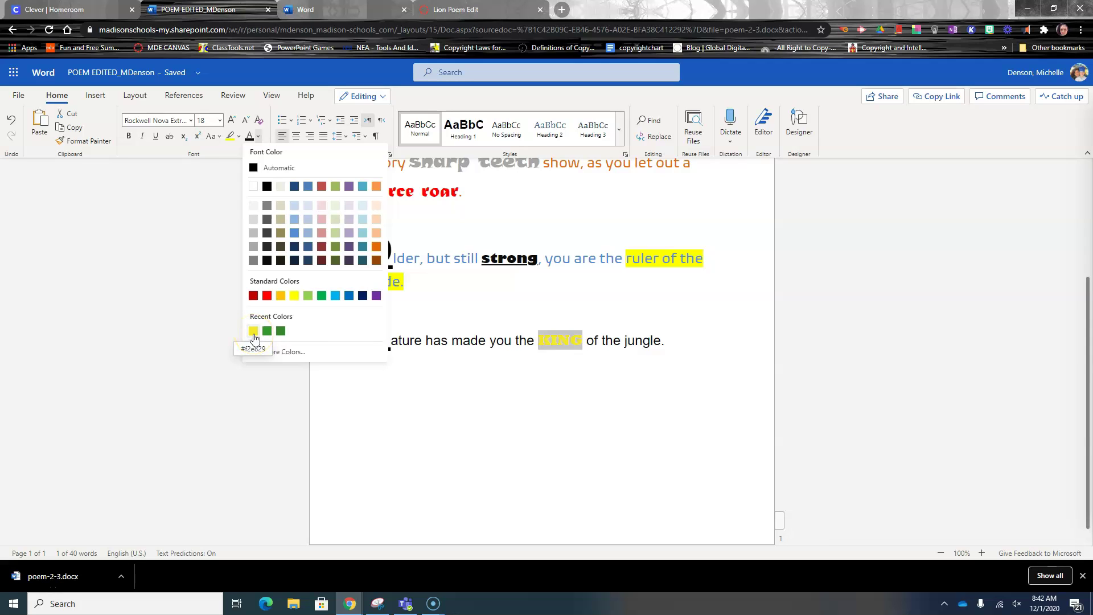
# - Reselect KING and remove its yellow highlight
pyautogui.click(522, 409)
pyautogui.click(590, 376)
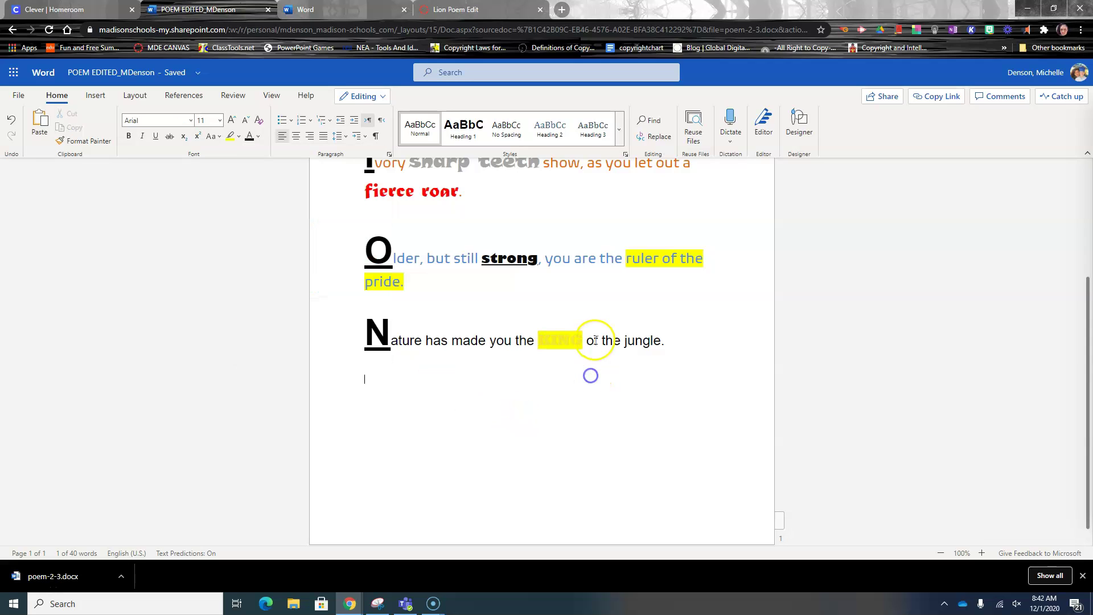
pyautogui.click(582, 341)
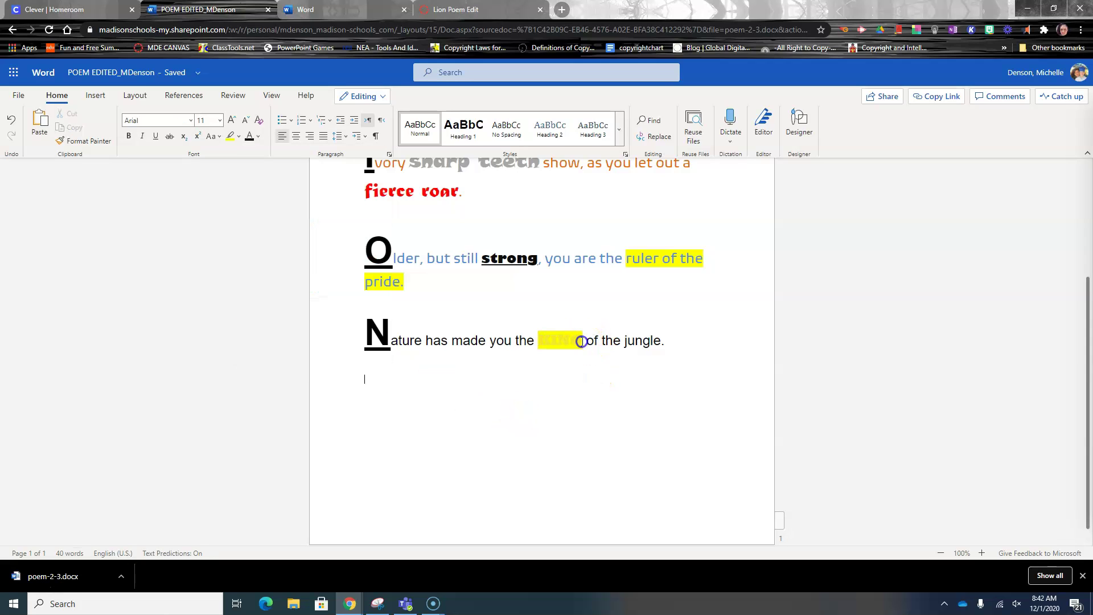
pyautogui.doubleClick(537, 340)
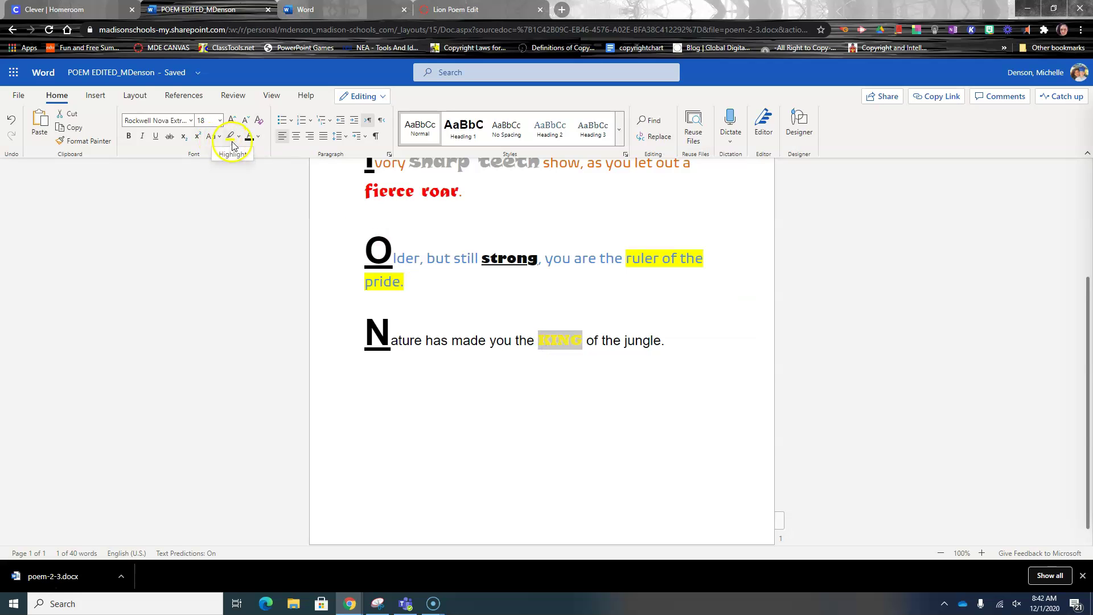
pyautogui.click(240, 138)
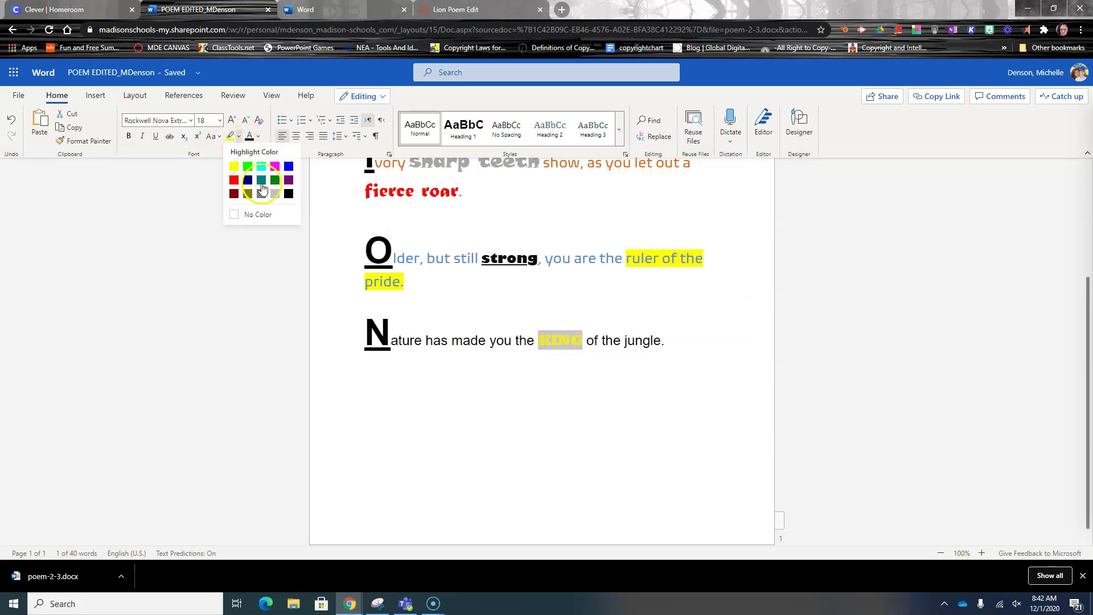
pyautogui.click(253, 217)
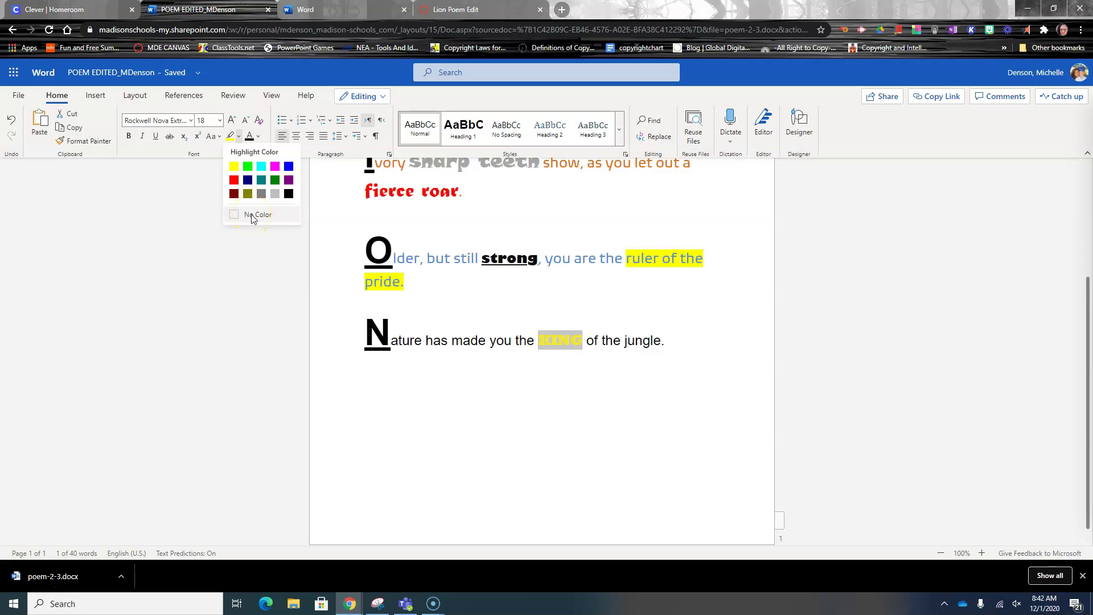
pyautogui.click(252, 217)
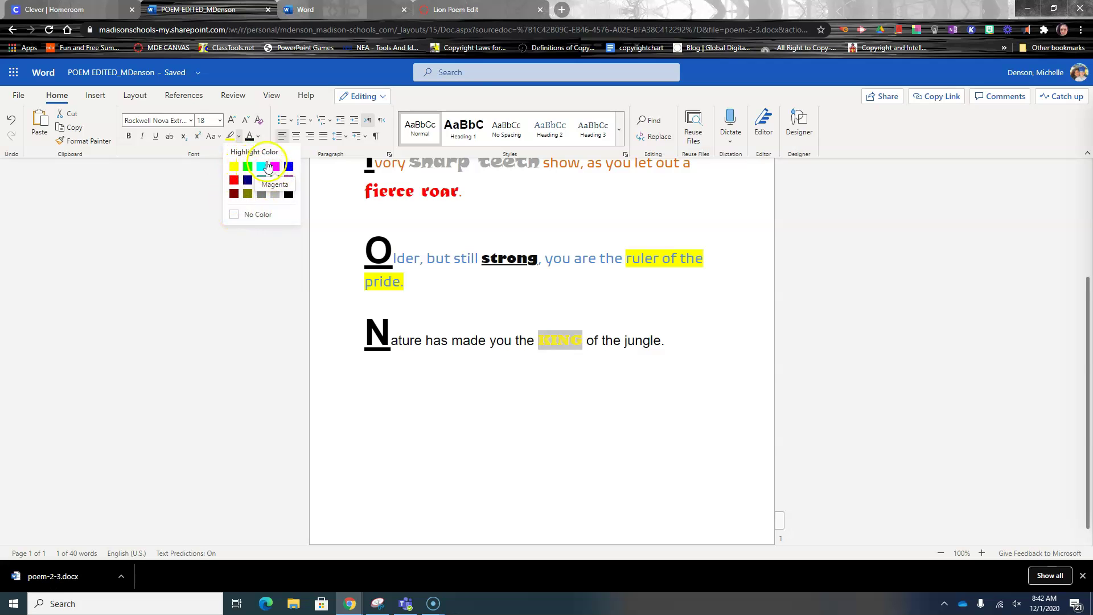
# - Give KING the custom pale-yellow font color f0e962
pyautogui.click(257, 136)
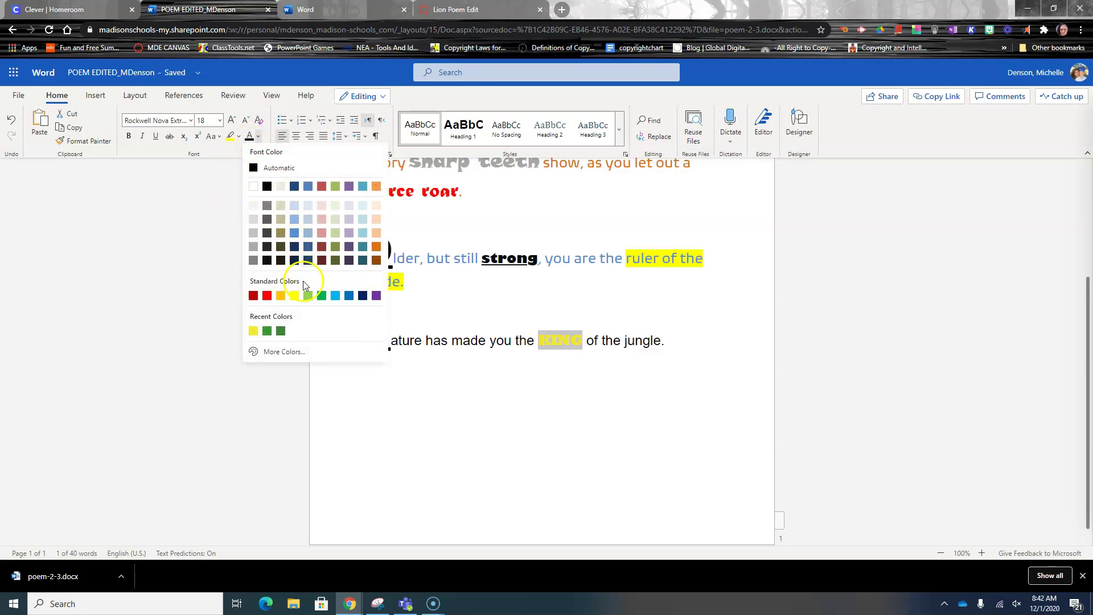
pyautogui.click(287, 353)
pyautogui.moveTo(544, 300)
pyautogui.mouseDown()
pyautogui.moveTo(570, 260)
pyautogui.moveTo(638, 244)
pyautogui.moveTo(638, 219)
pyautogui.moveTo(622, 209)
pyautogui.moveTo(563, 203)
pyautogui.mouseUp()
pyautogui.click(546, 443)
pyautogui.click(598, 408)
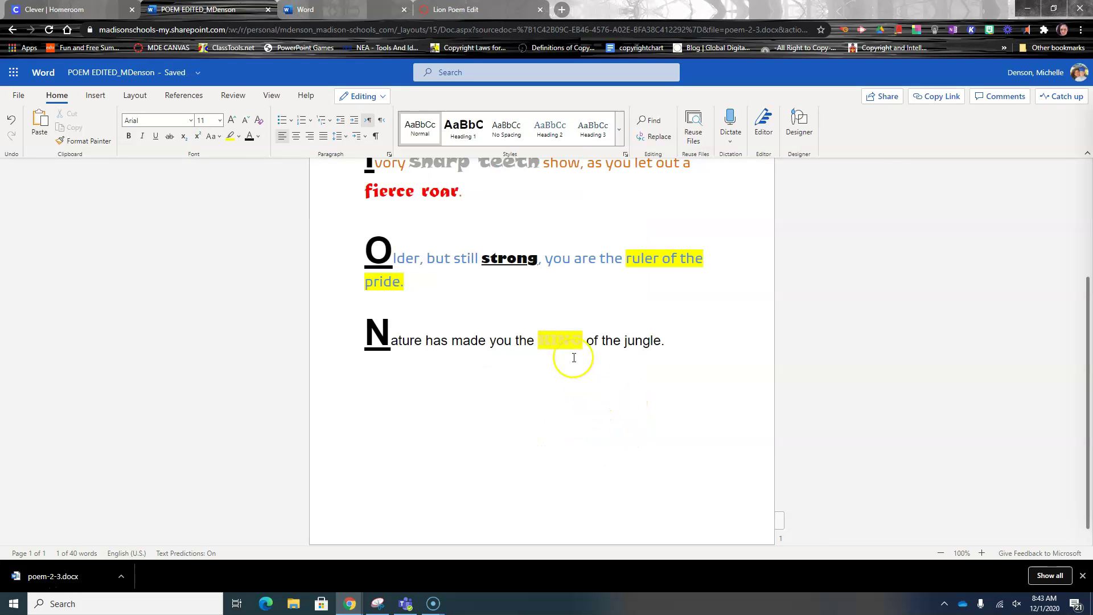
# - Apply a grey highlight to KING
pyautogui.doubleClick(571, 338)
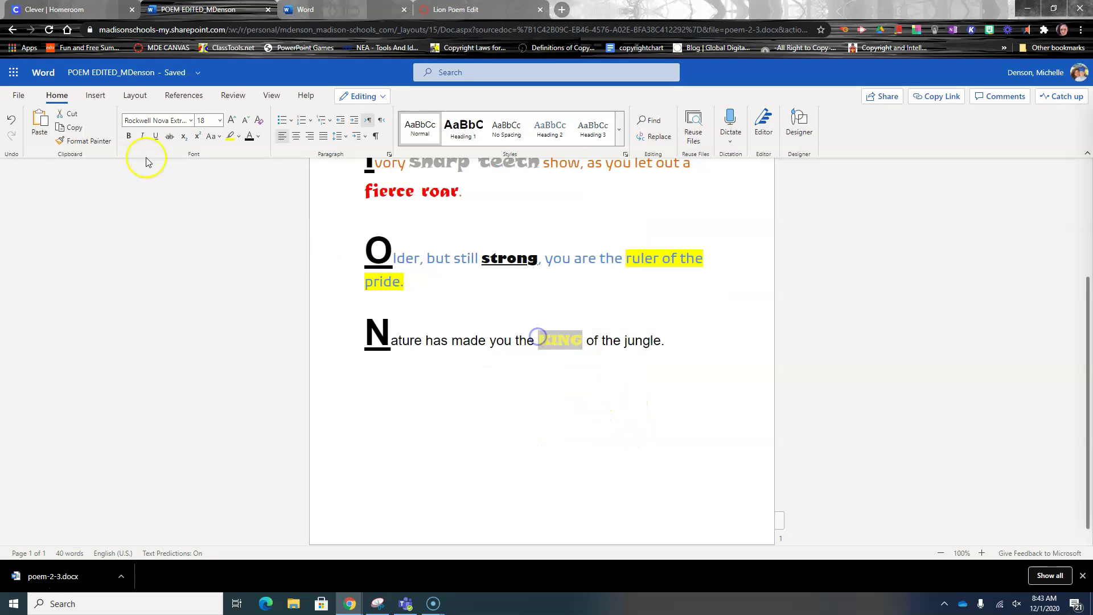
pyautogui.click(240, 138)
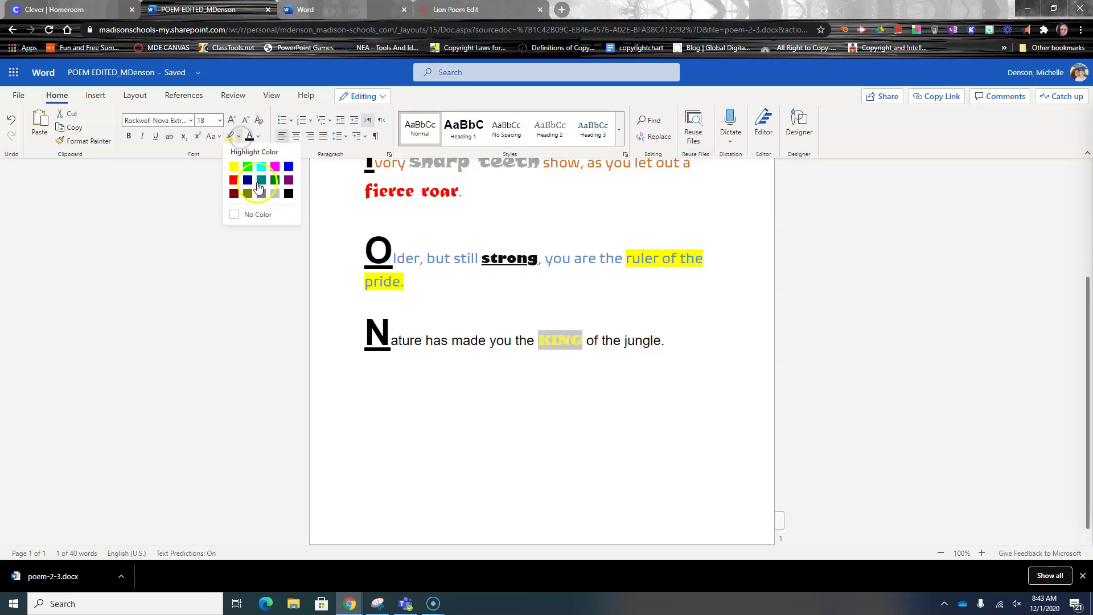
pyautogui.click(274, 191)
pyautogui.click(514, 419)
pyautogui.click(612, 388)
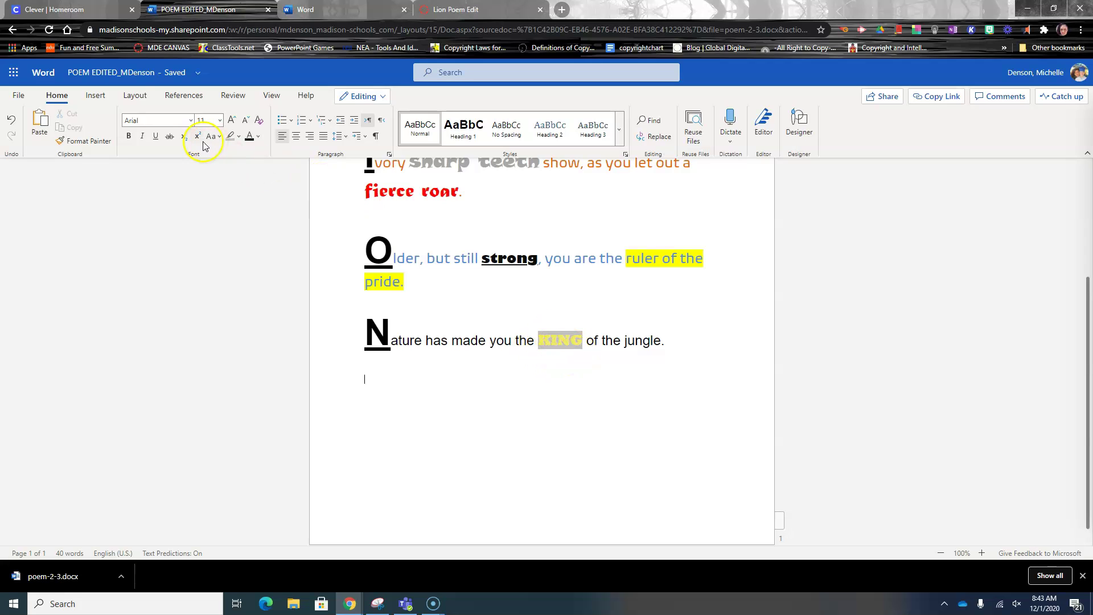
# - Deselect KING and select the word 'jungle' at the end of the Nature line
pyautogui.doubleClick(603, 407)
pyautogui.click(584, 340)
pyautogui.doubleClick(539, 341)
pyautogui.click(156, 137)
pyautogui.click(540, 398)
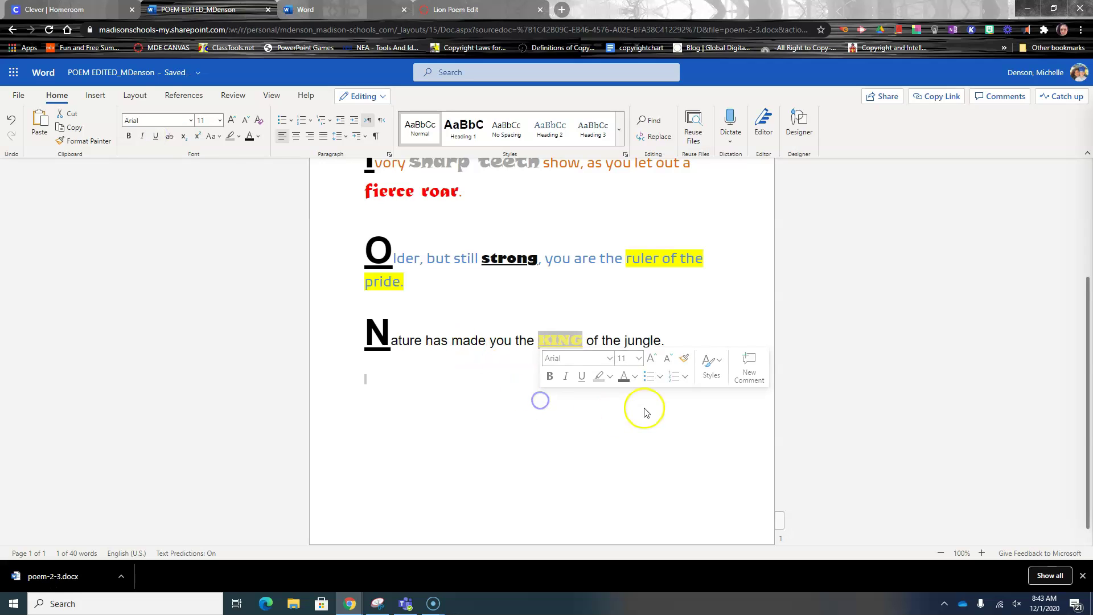
pyautogui.click(537, 444)
pyautogui.moveTo(624, 342); pyautogui.dragTo(659, 340)
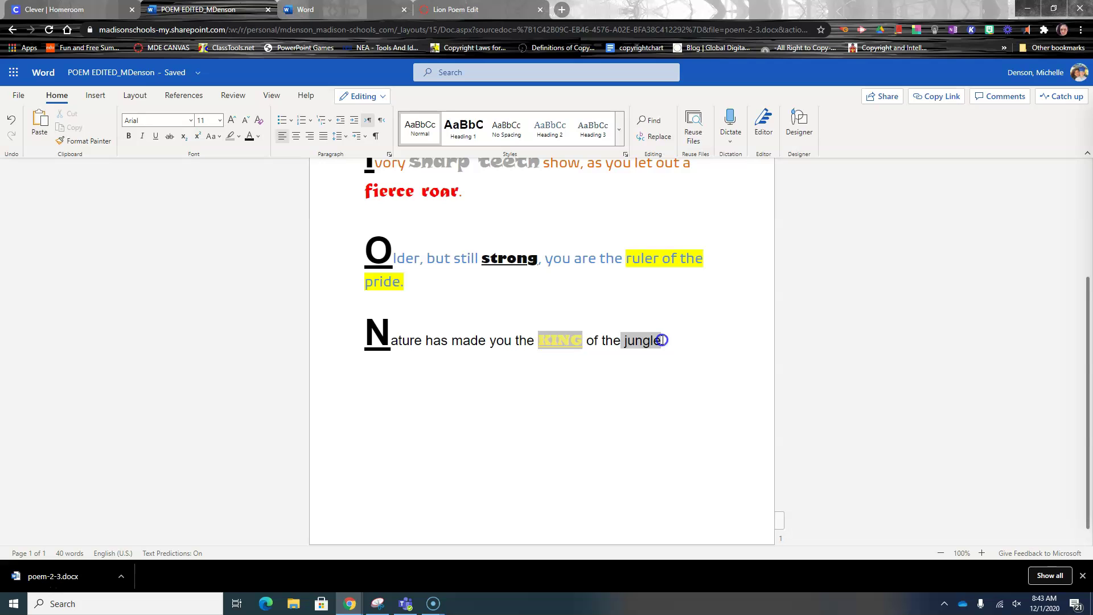
# - Set 'jungle' in Walbaum Display Heavy
pyautogui.click(191, 120)
pyautogui.scroll(-5, 188, 393)
pyautogui.scroll(-20, 207, 381)
pyautogui.scroll(-20, 203, 373)
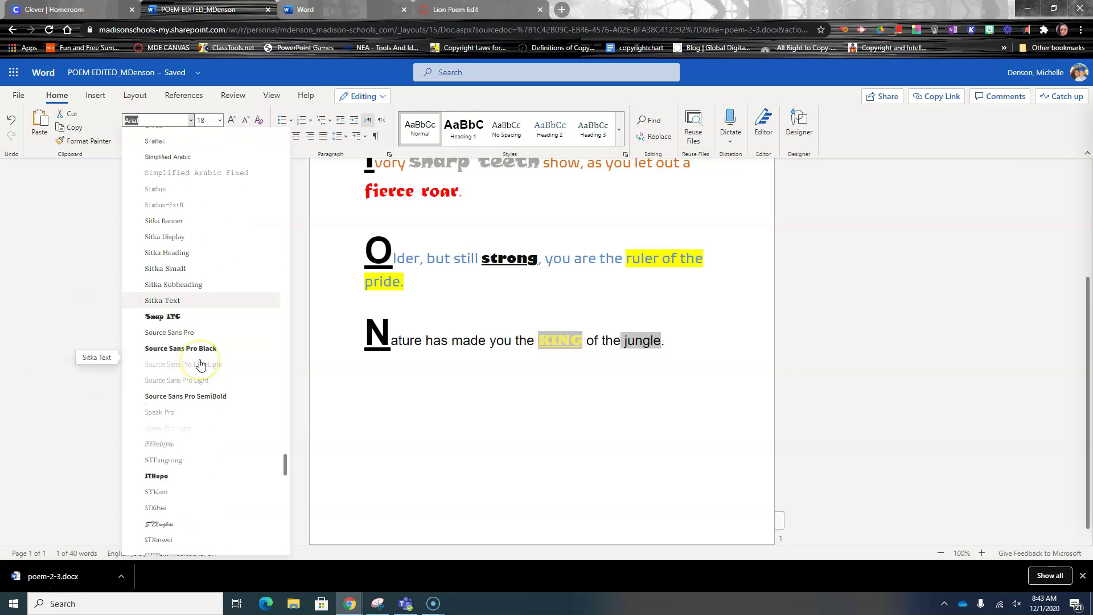
pyautogui.scroll(-3, 200, 364)
pyautogui.scroll(-9, 202, 364)
pyautogui.scroll(-5, 203, 364)
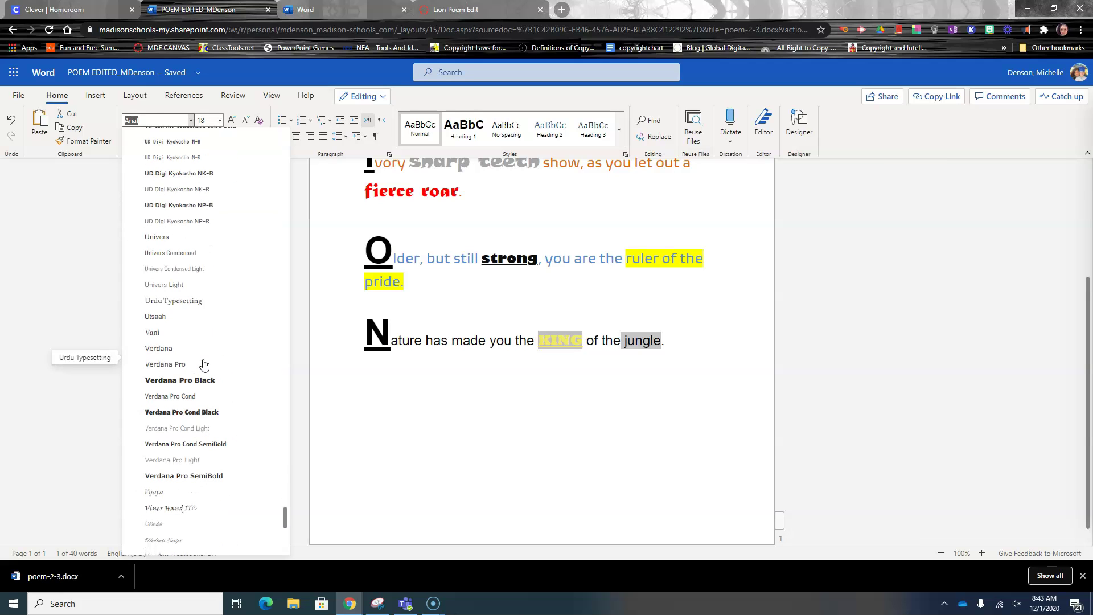
pyautogui.scroll(-1, 204, 365)
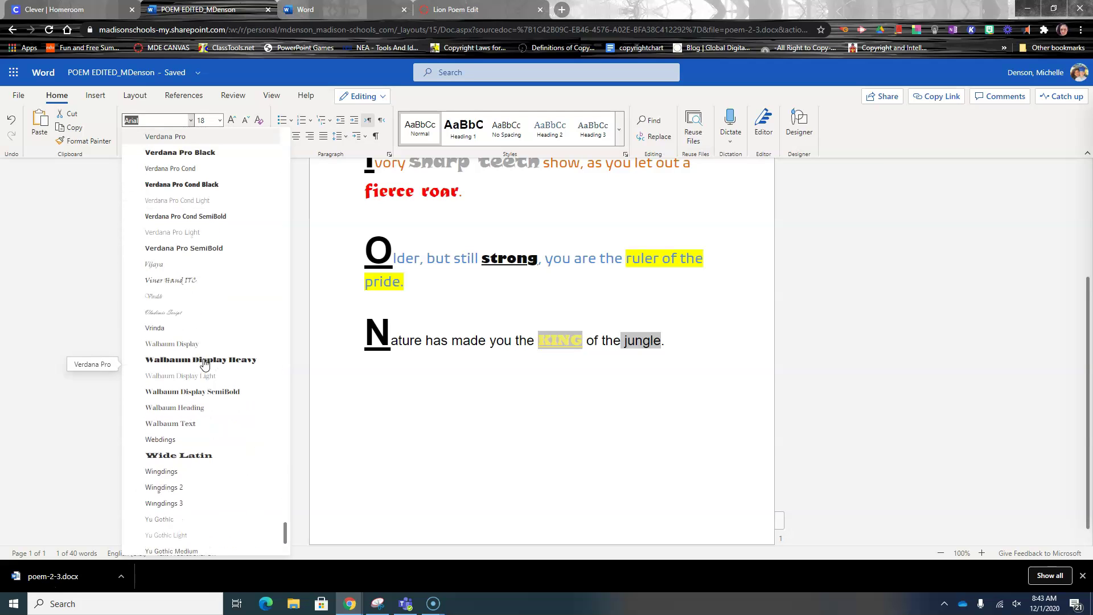
pyautogui.click(206, 360)
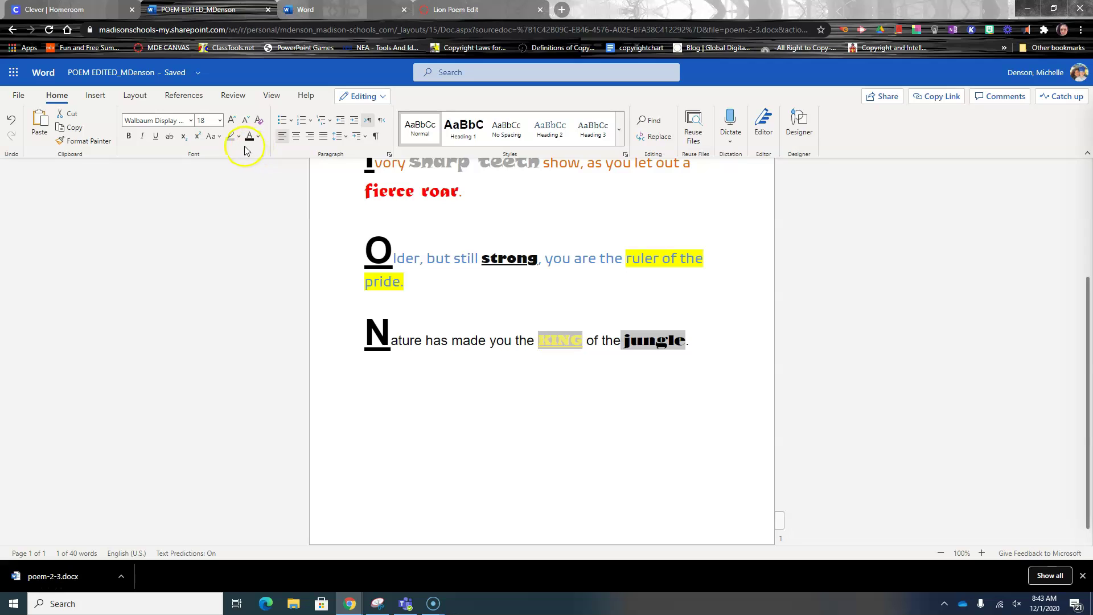
# - Change 'jungle' to UPPER CASE, JUNGLE
pyautogui.click(213, 136)
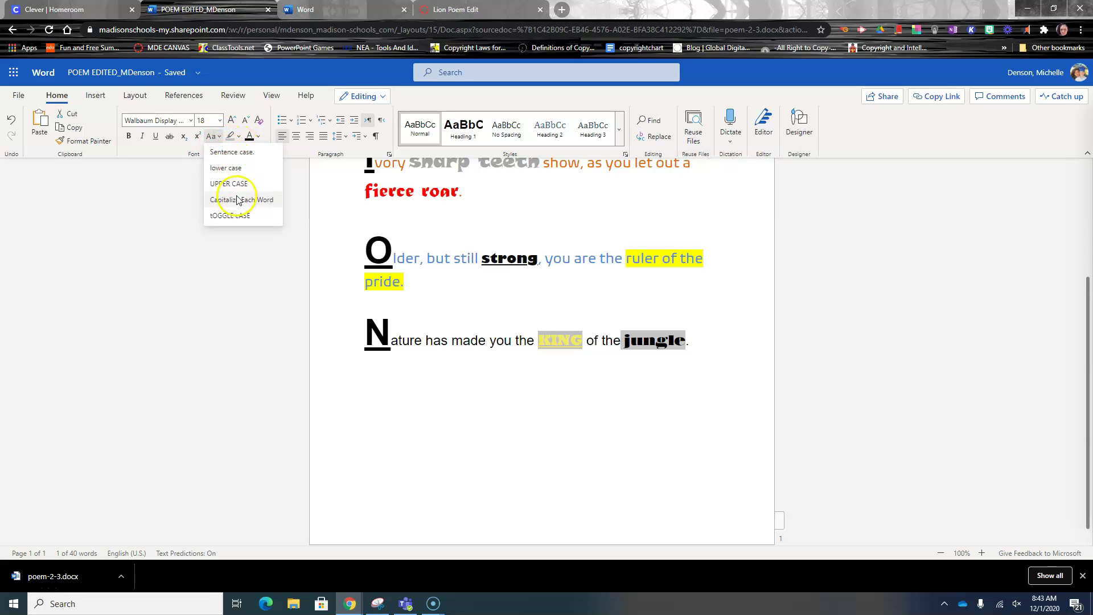
pyautogui.click(228, 180)
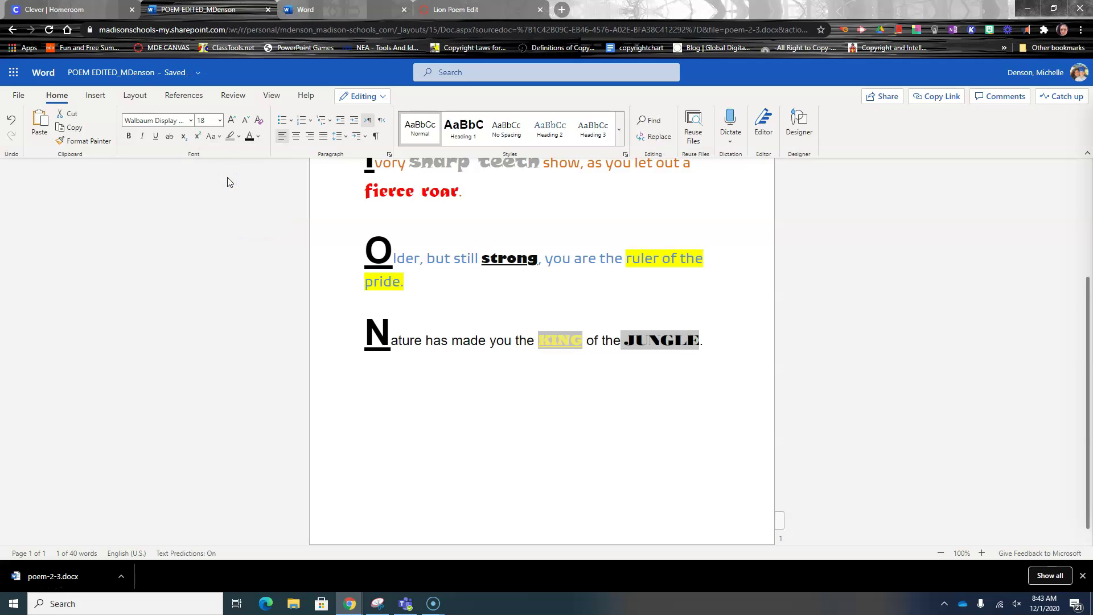
pyautogui.click(237, 215)
# - Apply the Wide Latin font to the word JUNGLE
pyautogui.click(191, 121)
pyautogui.scroll(-5, 219, 422)
pyautogui.scroll(-8, 218, 415)
pyautogui.scroll(-5, 217, 412)
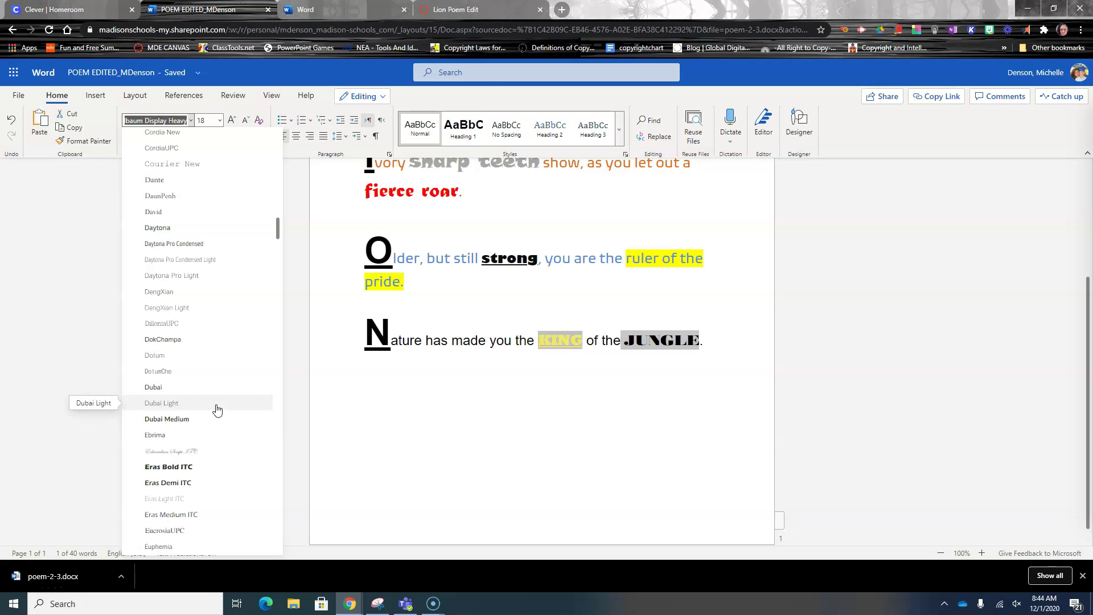
pyautogui.scroll(-6, 217, 410)
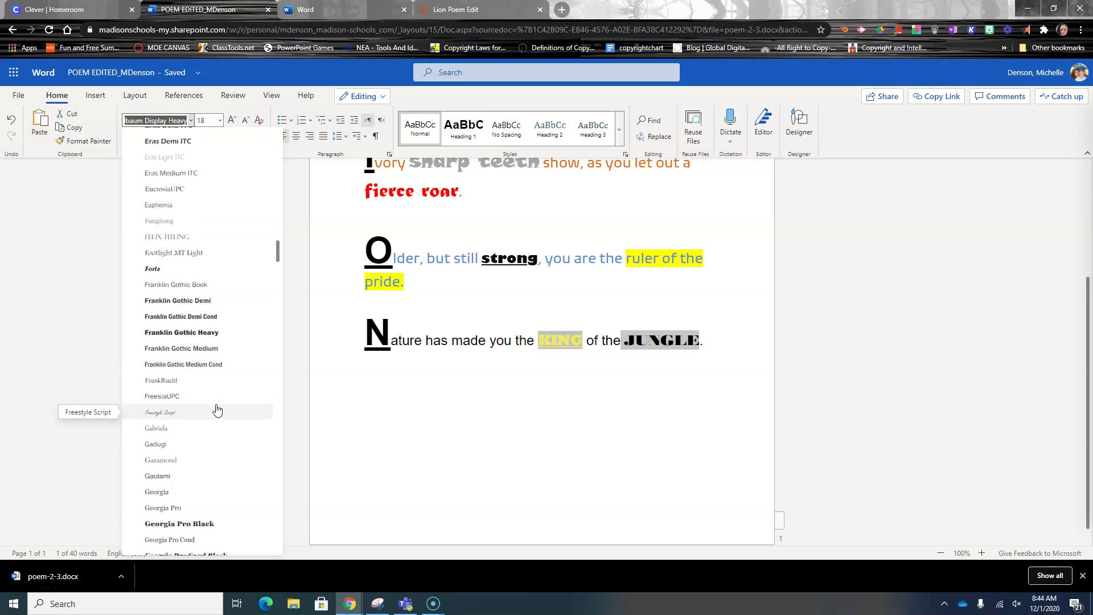
pyautogui.scroll(-1, 217, 410)
pyautogui.scroll(-15, 217, 410)
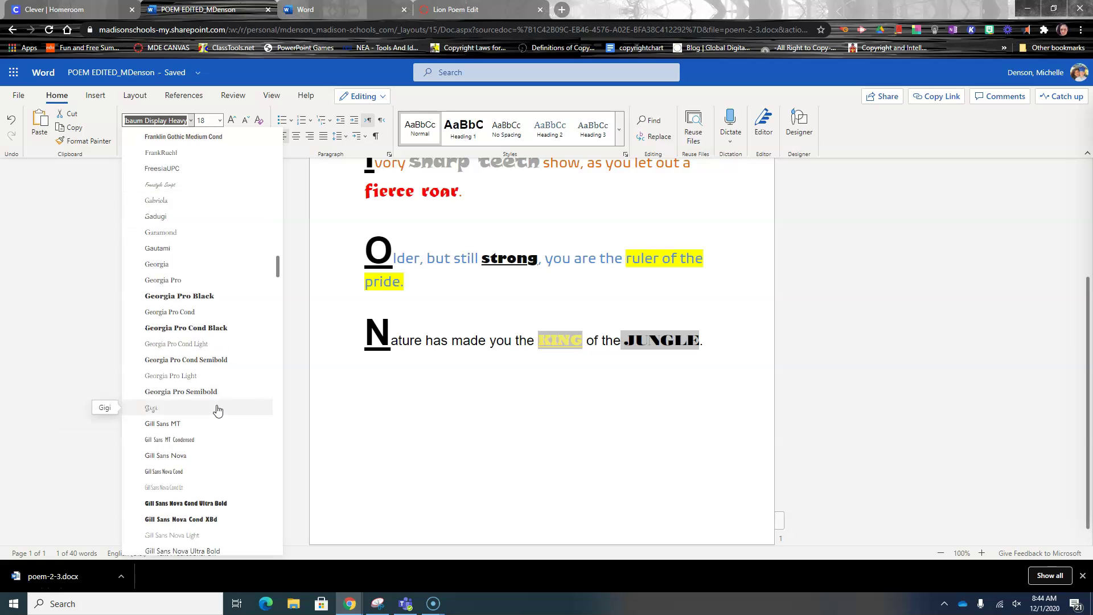
pyautogui.scroll(-10, 218, 411)
pyautogui.scroll(-15, 218, 411)
pyautogui.scroll(-15, 193, 376)
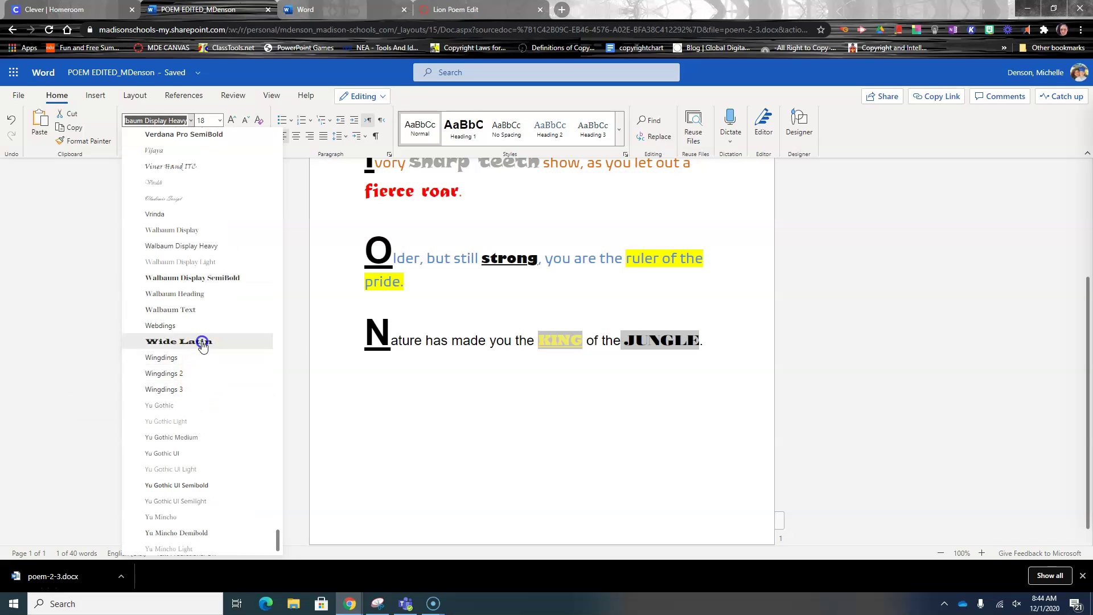
pyautogui.click(202, 341)
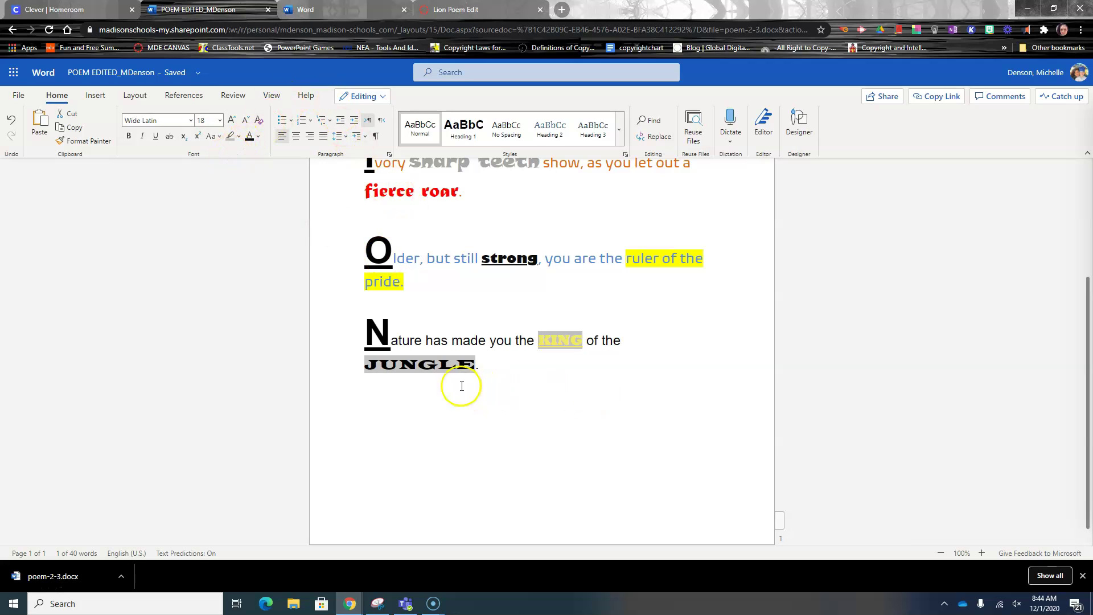
# - Colour JUNGLE custom green (hex 378737), then select the Nature line's words after the N
pyautogui.click(258, 136)
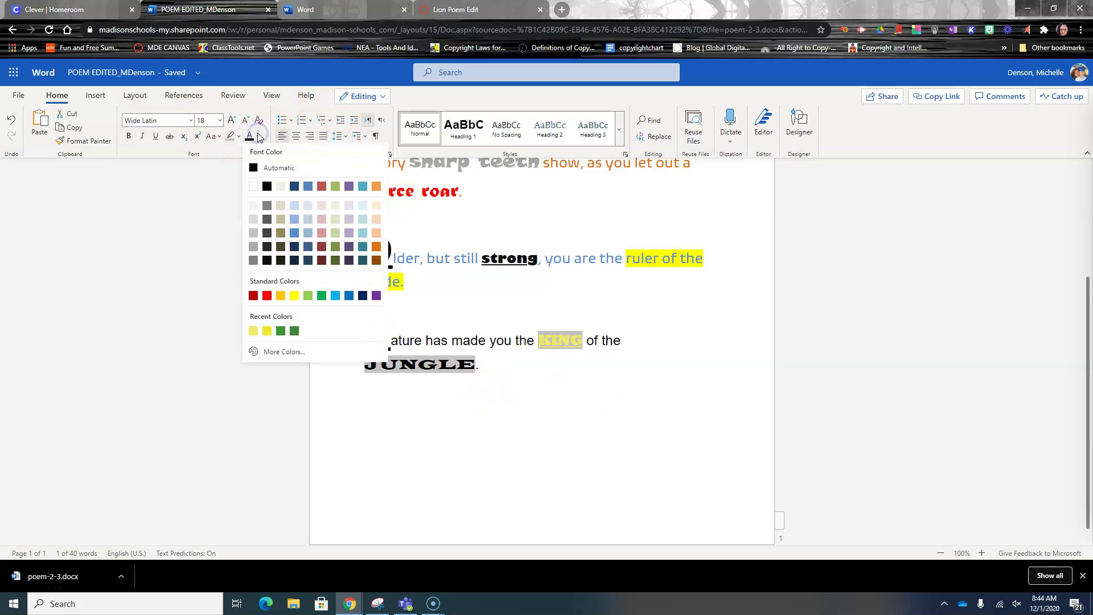
pyautogui.click(289, 354)
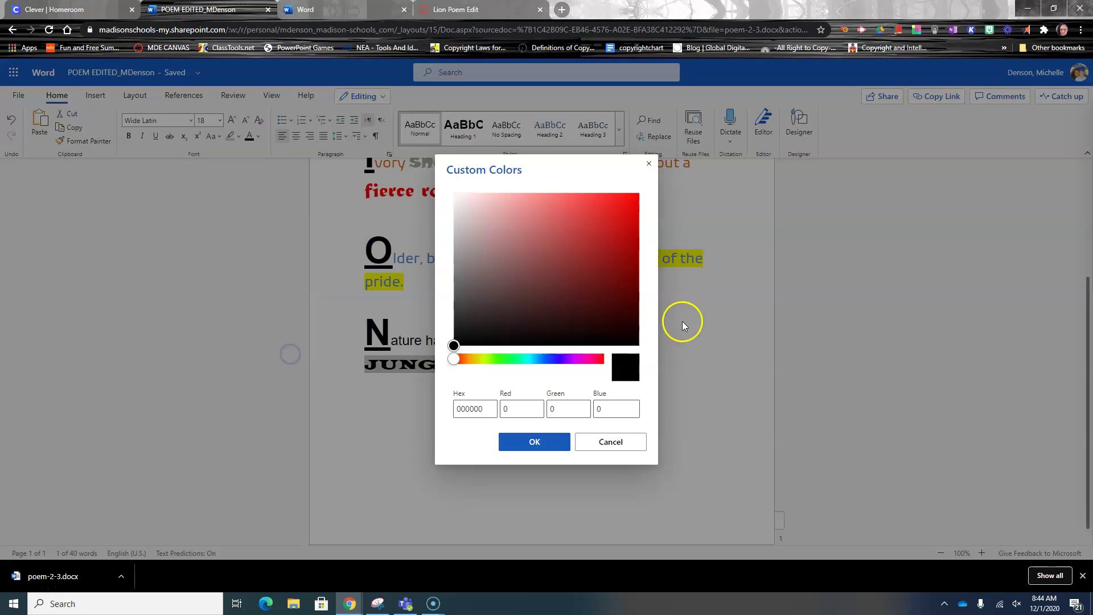
pyautogui.click(512, 360)
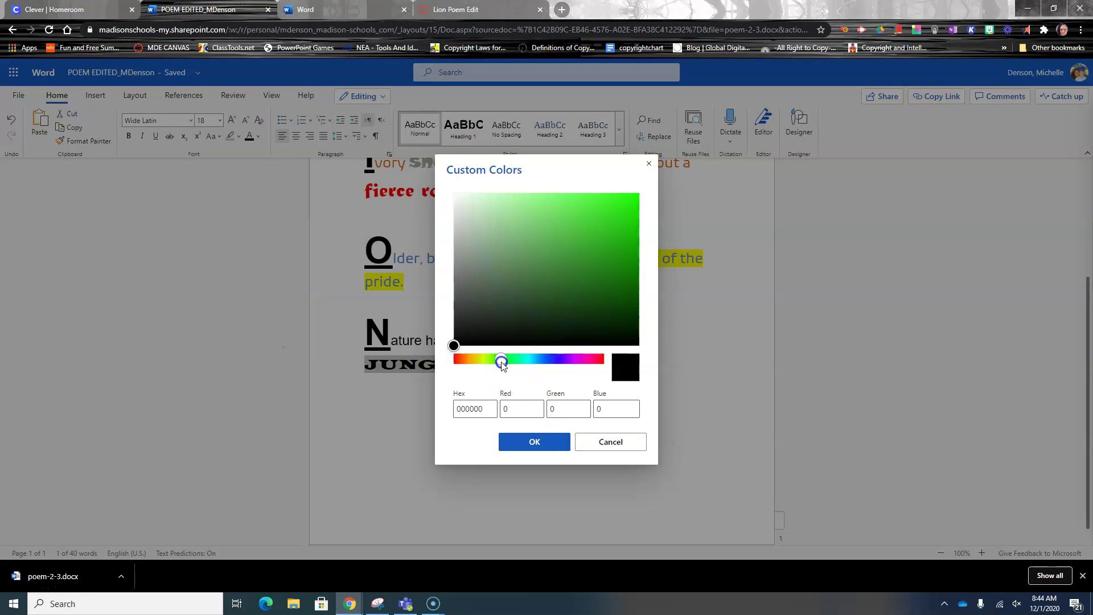
pyautogui.moveTo(523, 362); pyautogui.dragTo(503, 361)
pyautogui.moveTo(582, 222); pyautogui.dragTo(565, 265)
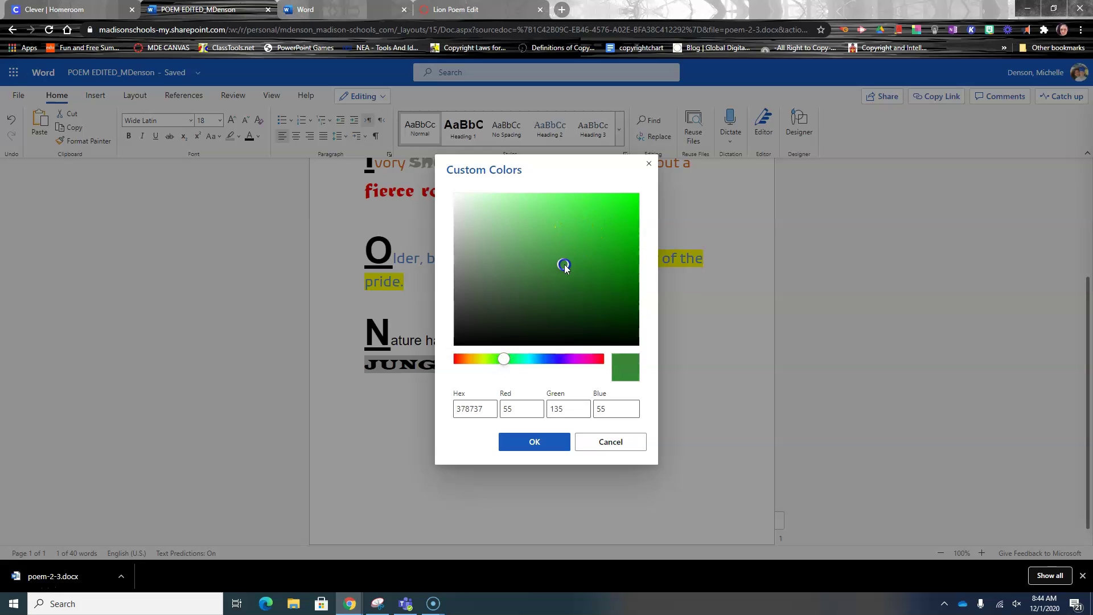
pyautogui.click(538, 444)
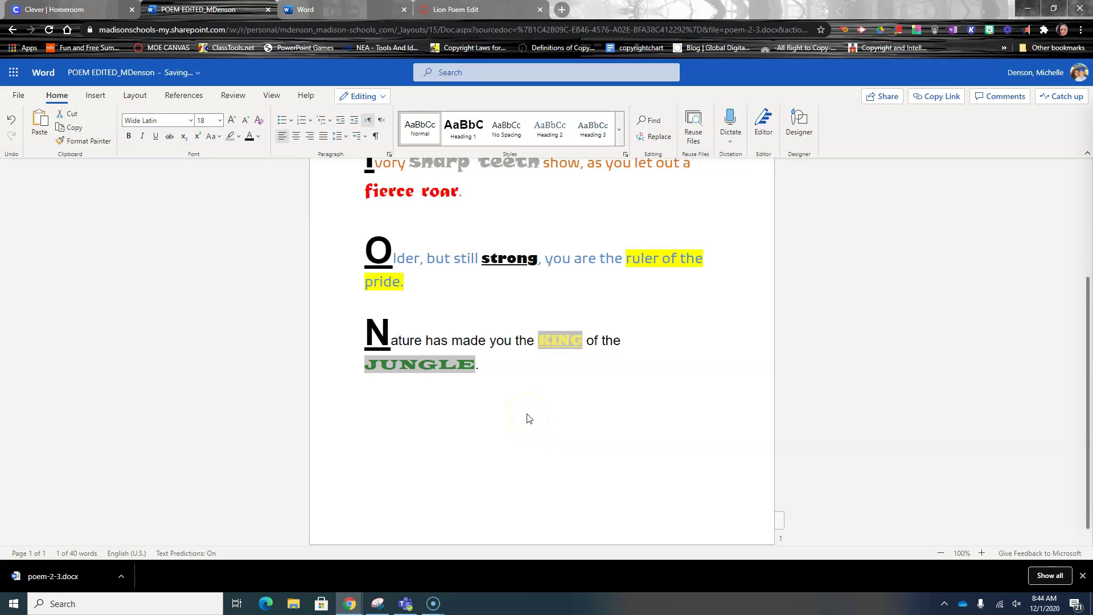
pyautogui.click(519, 371)
pyautogui.moveTo(392, 341); pyautogui.dragTo(533, 341)
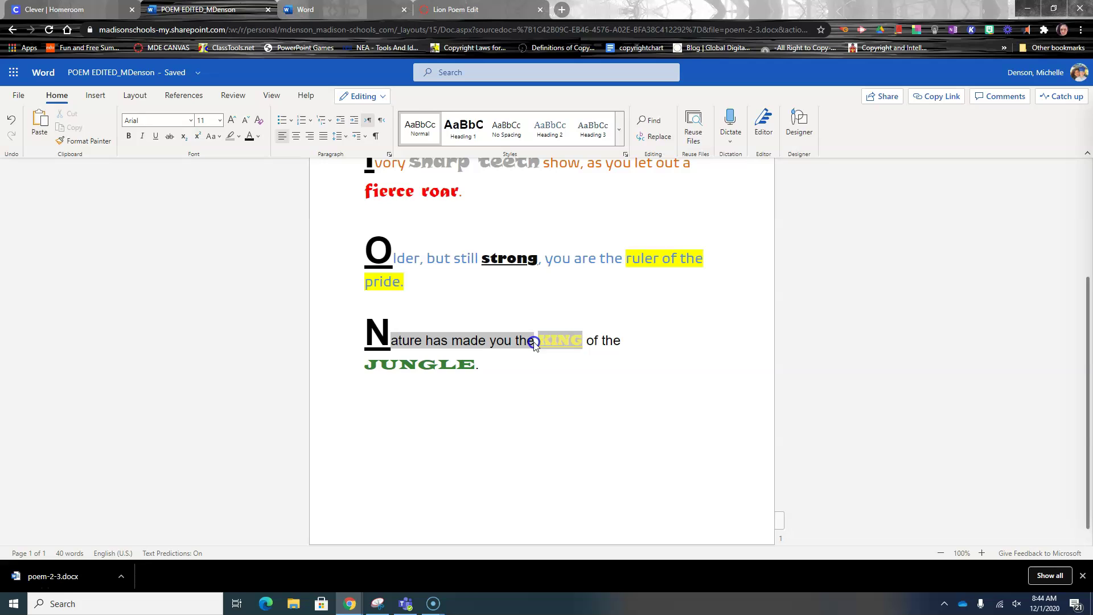
# - Colour 'ature has made you the' and 'of the' orange, leaving JUNGLE green
pyautogui.click(258, 136)
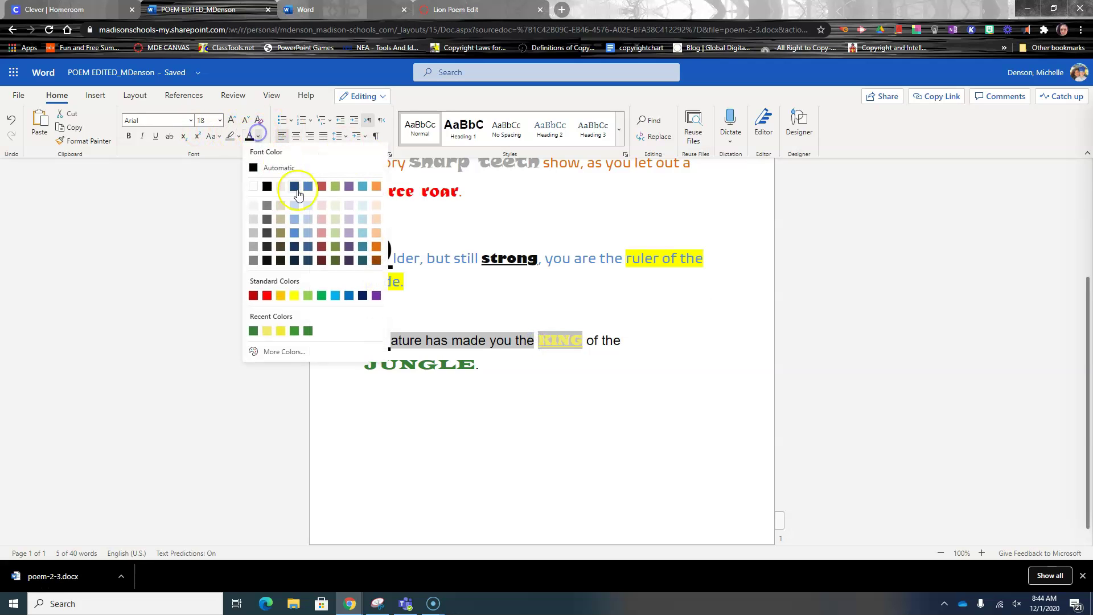
pyautogui.click(371, 187)
pyautogui.click(598, 366)
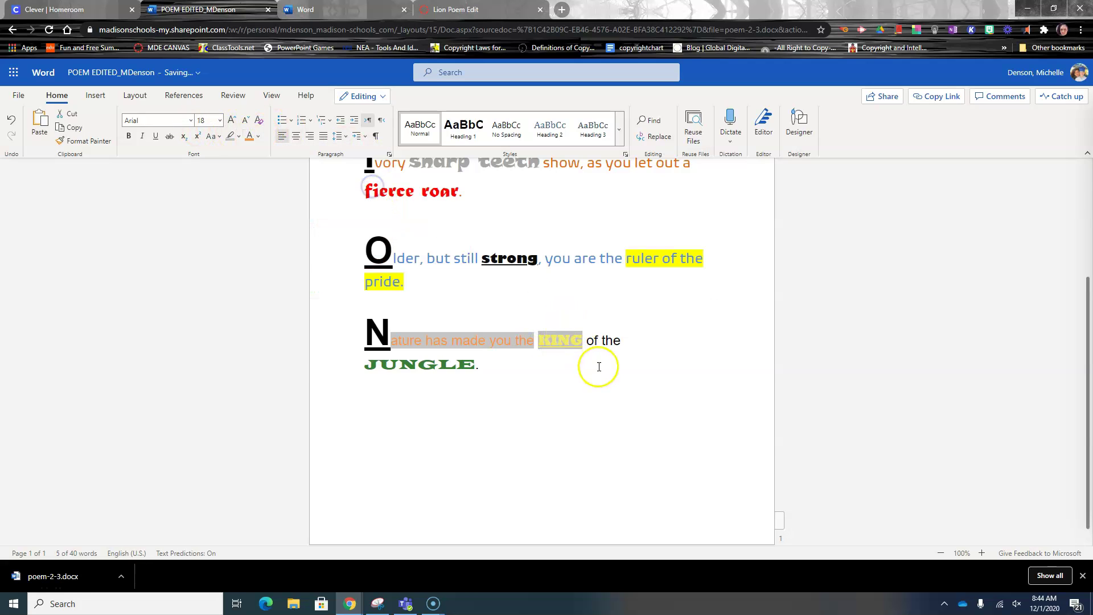
pyautogui.click(598, 340)
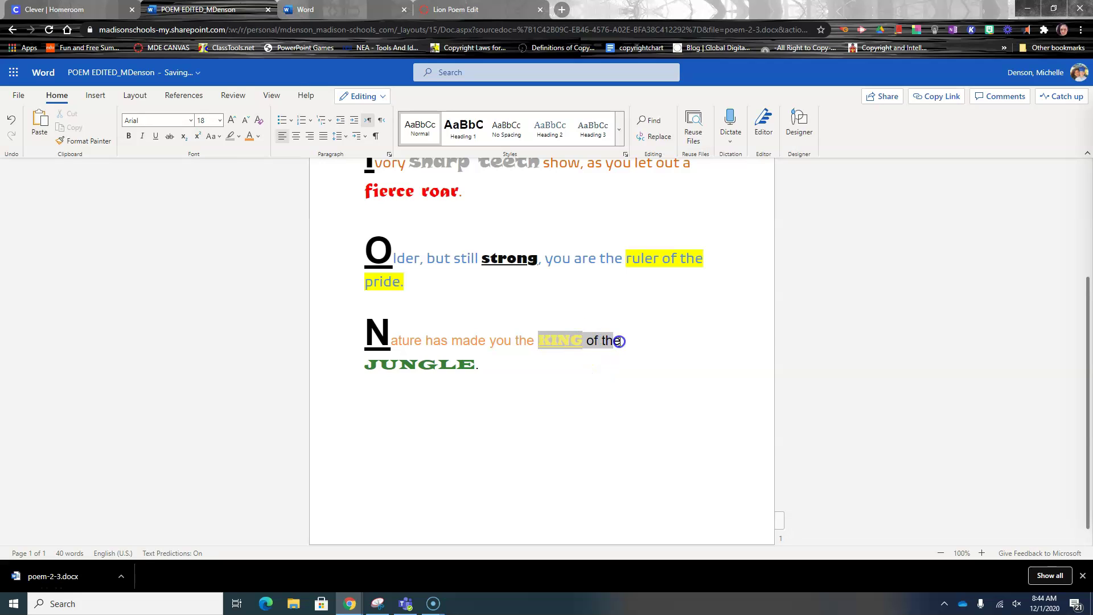
pyautogui.click(637, 392)
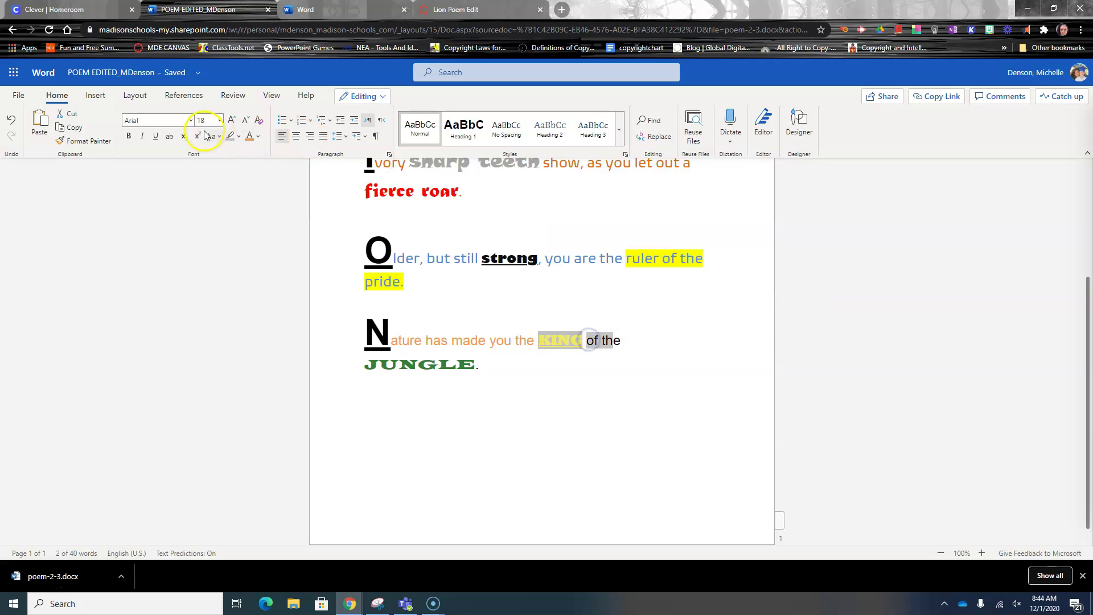
pyautogui.click(552, 454)
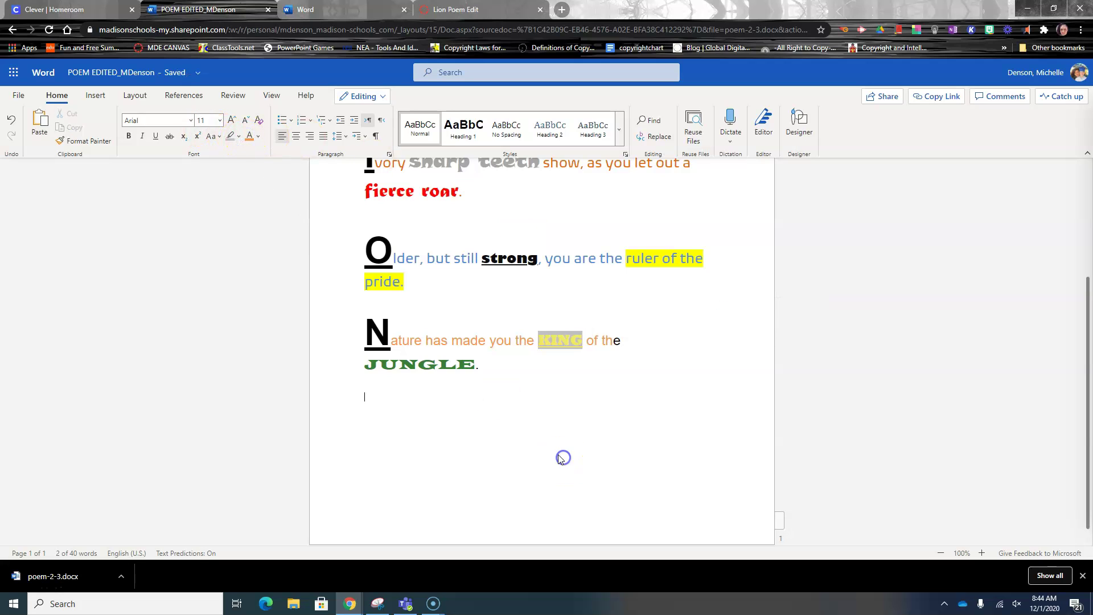
pyautogui.scroll(3, 553, 451)
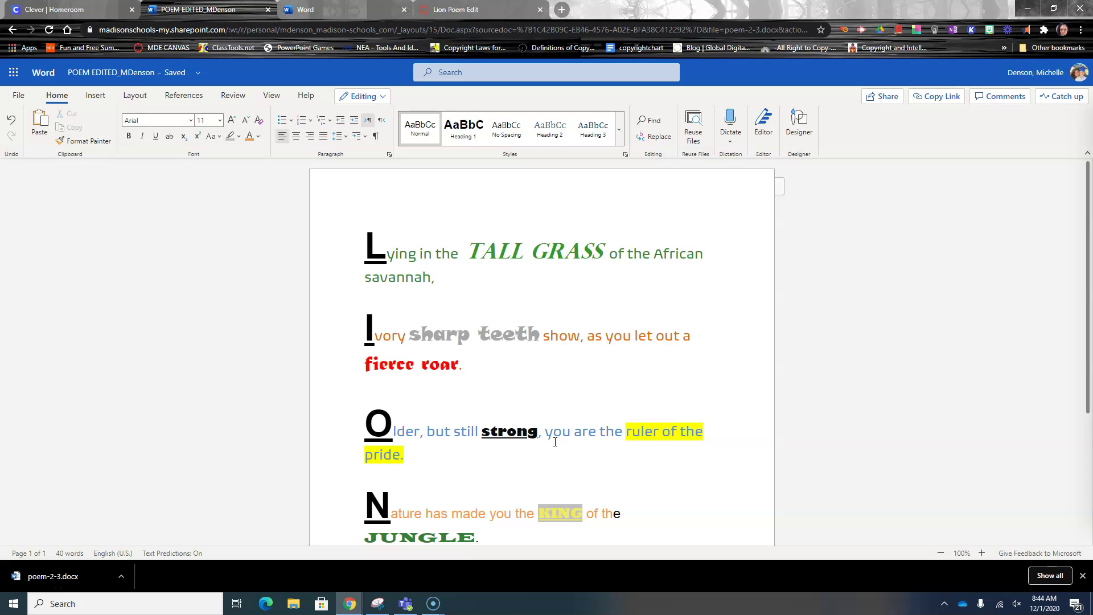
pyautogui.scroll(-3, 582, 450)
pyautogui.scroll(3, 585, 447)
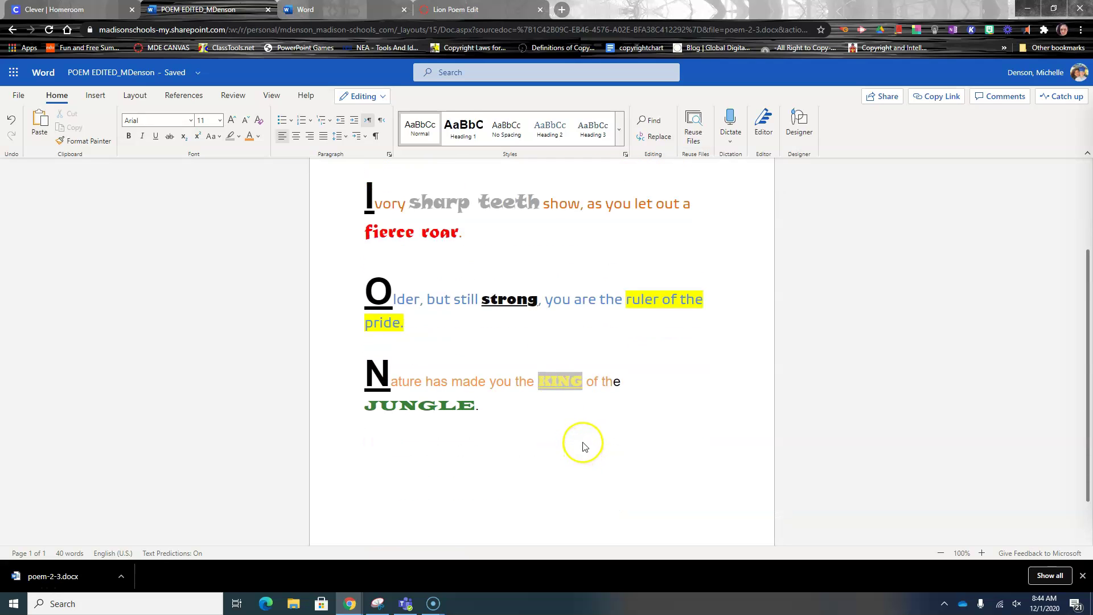